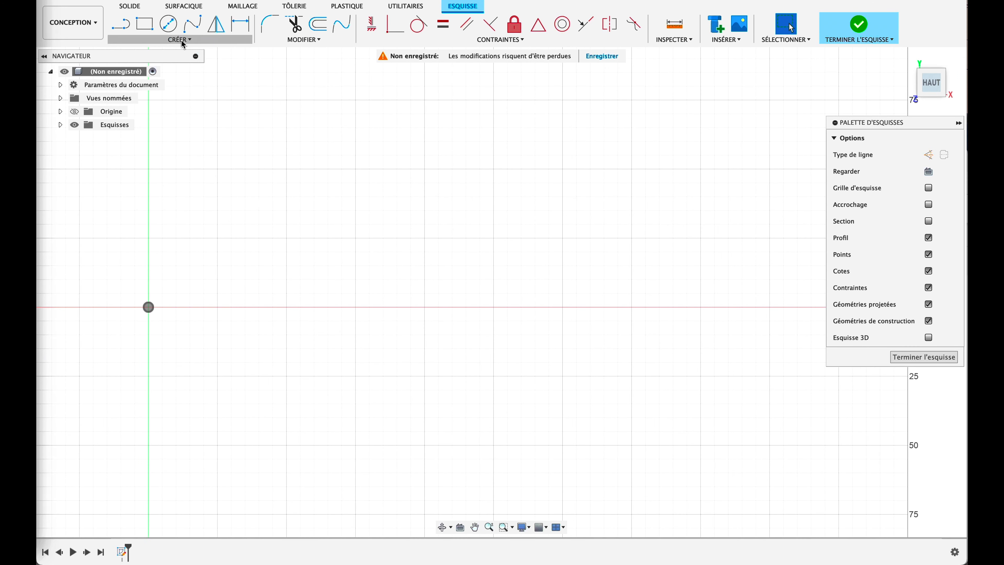
Draw a center-point arc around the origin, starting on the horizontal axis, with a radius of about 165 mm and a 3° angle.
left_click(183, 42)
mouse_move(172, 75)
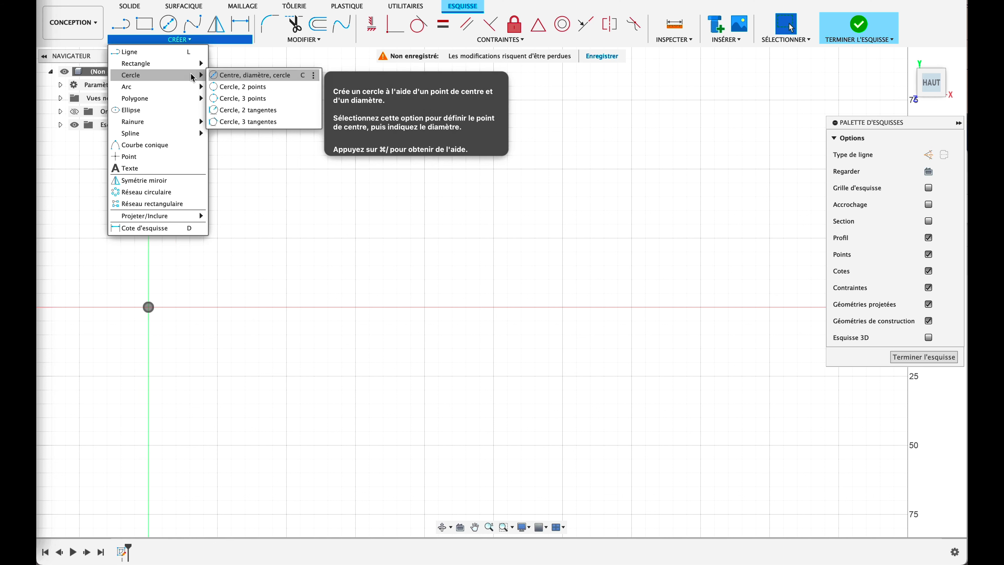
mouse_move(180, 92)
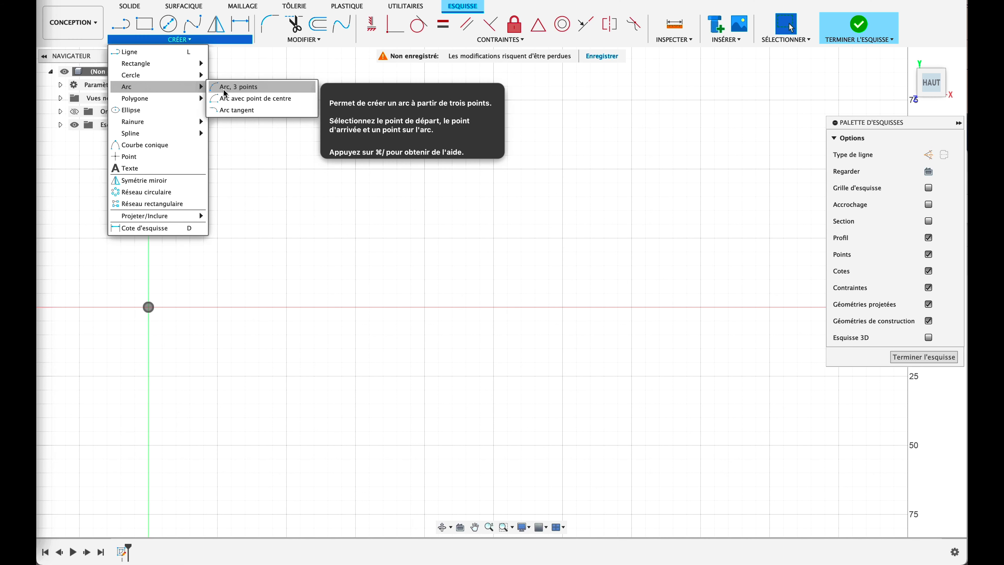
left_click(225, 98)
left_click(148, 307)
left_click(604, 307)
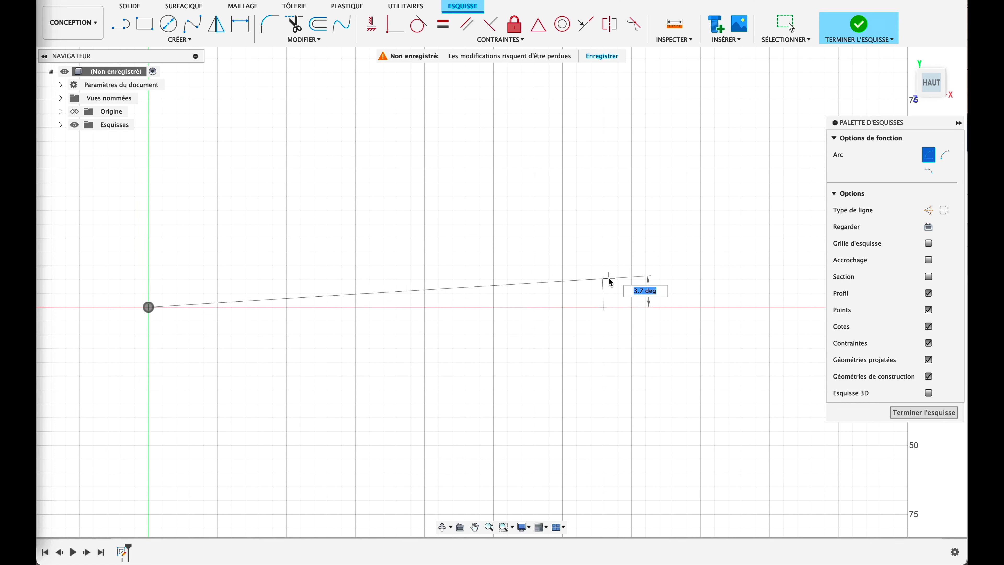
type("3")
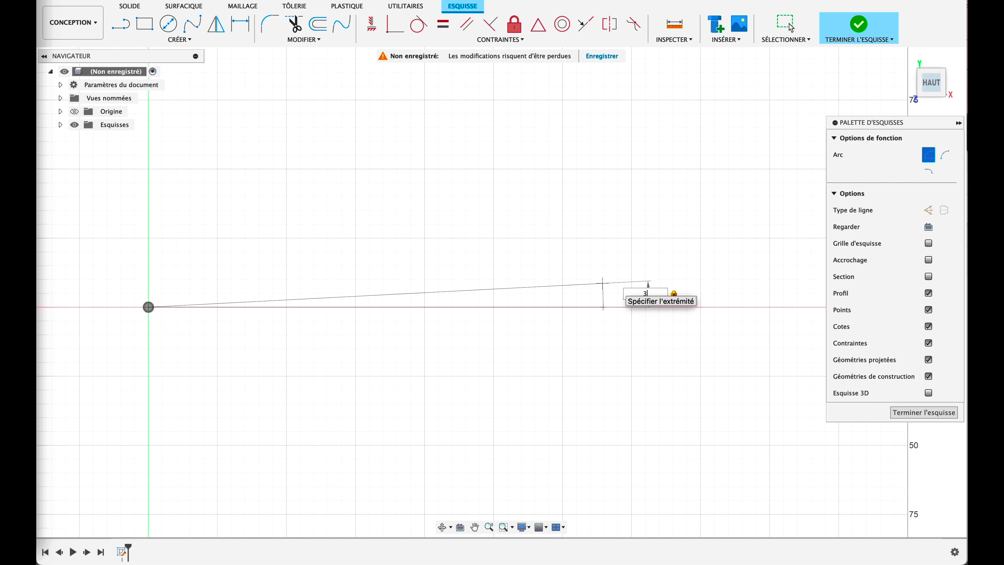
key("Return")
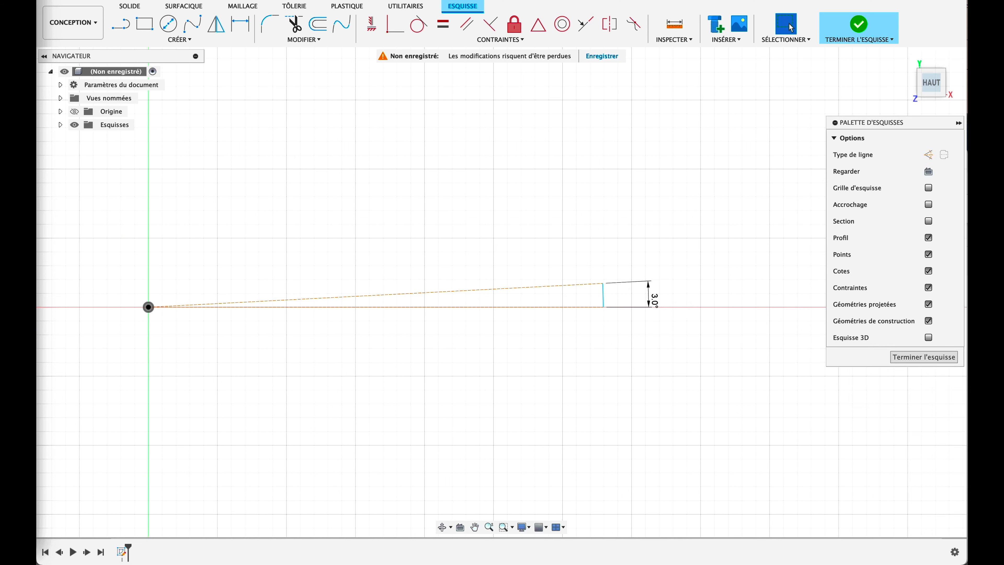
Dimension the distance from the origin to the arc's lower endpoint and set it to 381 mm.
left_click(246, 25)
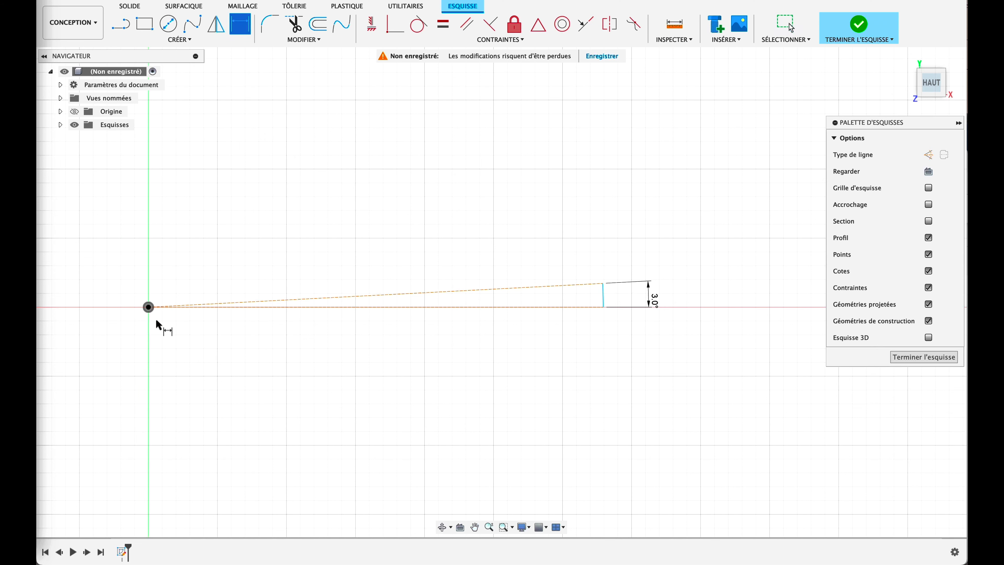
left_click(149, 308)
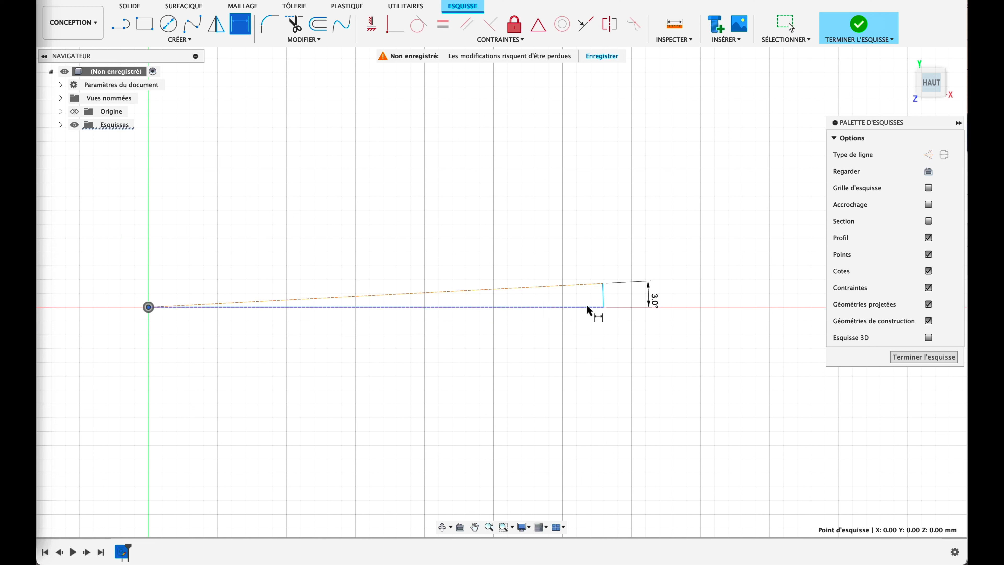
left_click(600, 305)
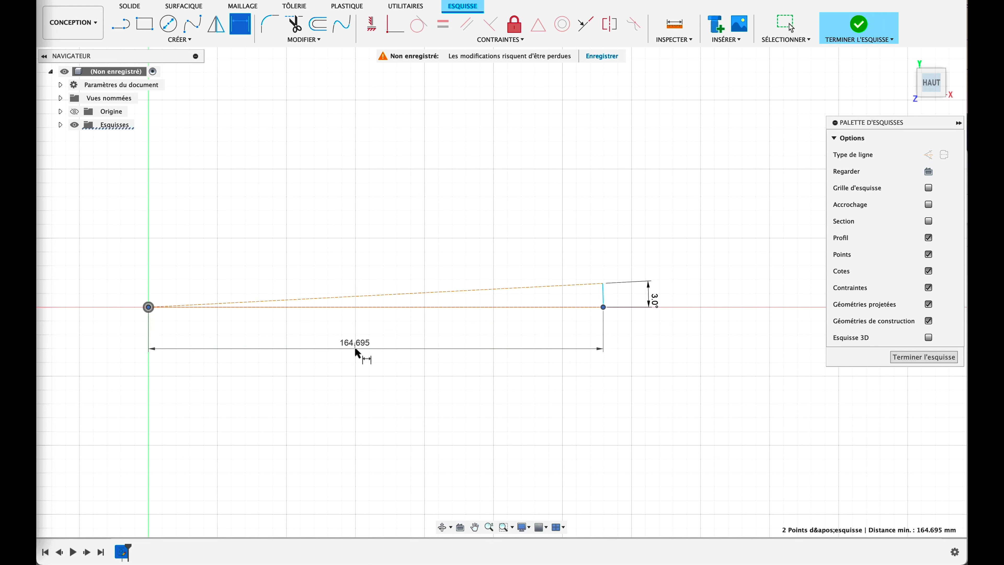
left_click(354, 347)
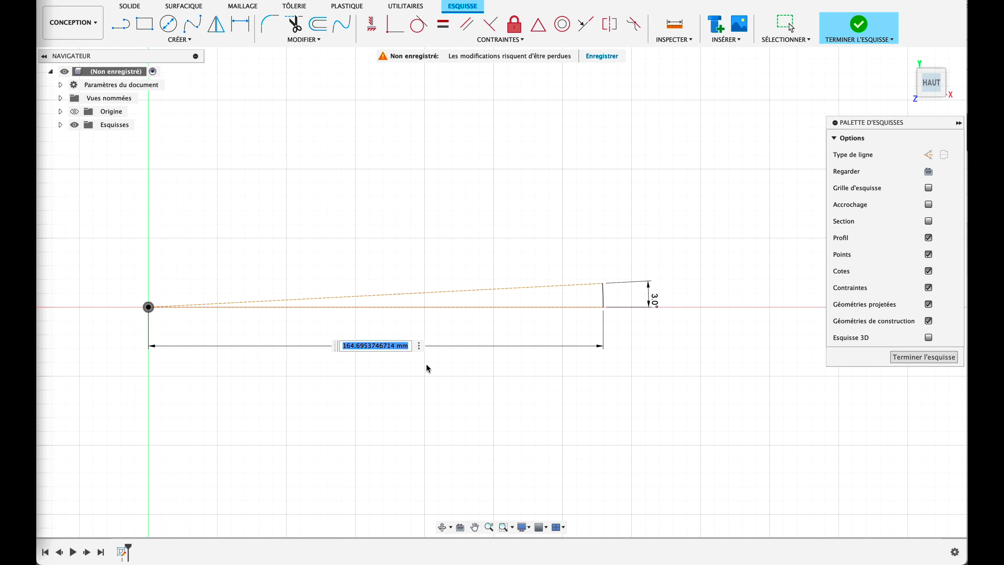
type("381")
key("Return")
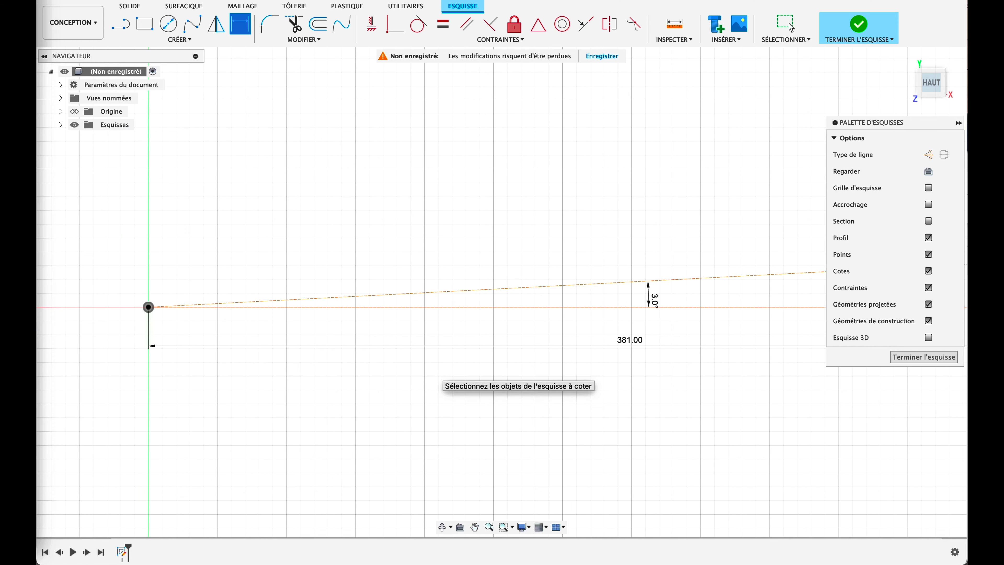
Offset the 381 mm arc outward, away from the origin, by 16.4/2 mm.
scroll(672, 419, "down", 5)
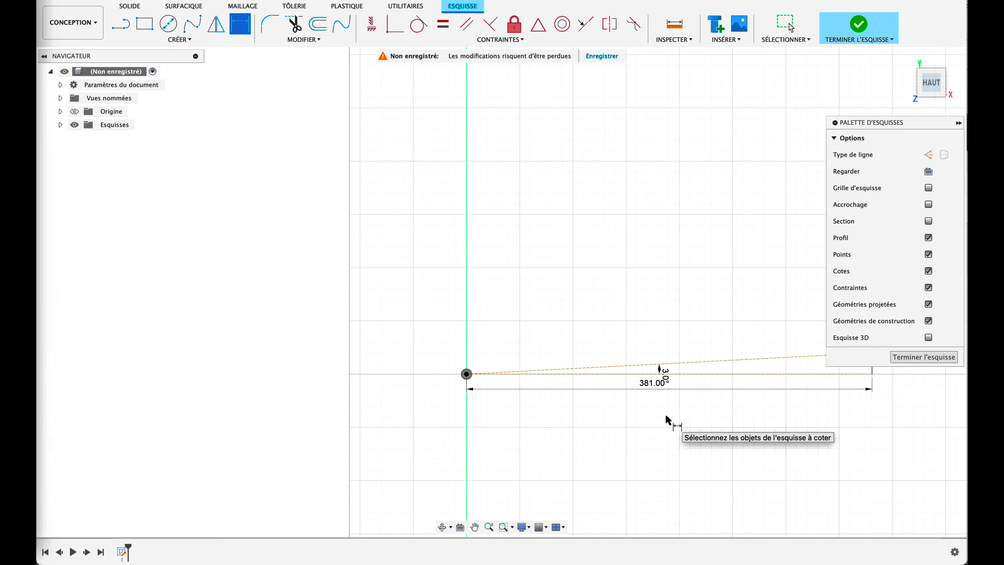
left_click_drag(781, 482, 475, 363)
key("Escape")
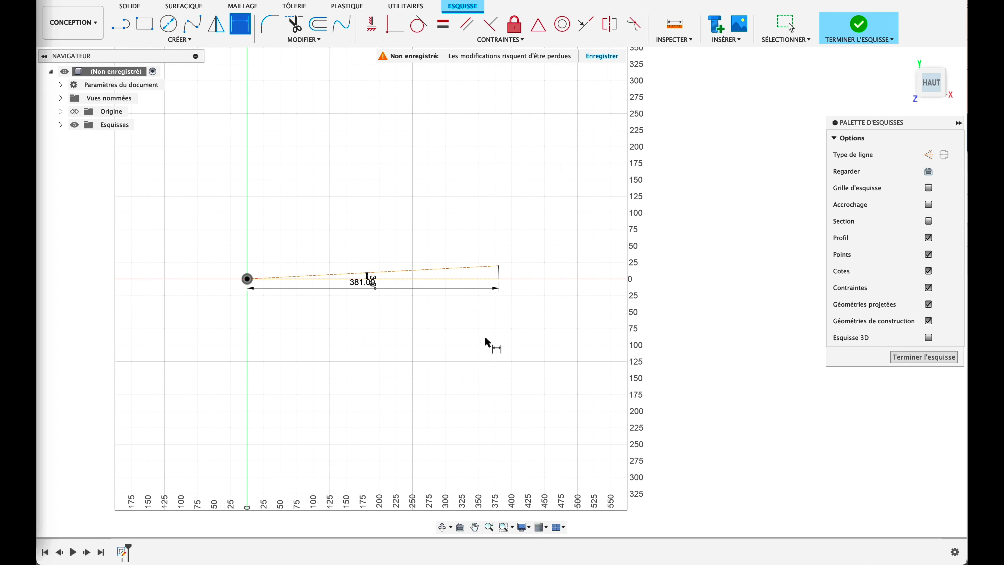
scroll(493, 322, "up", 2)
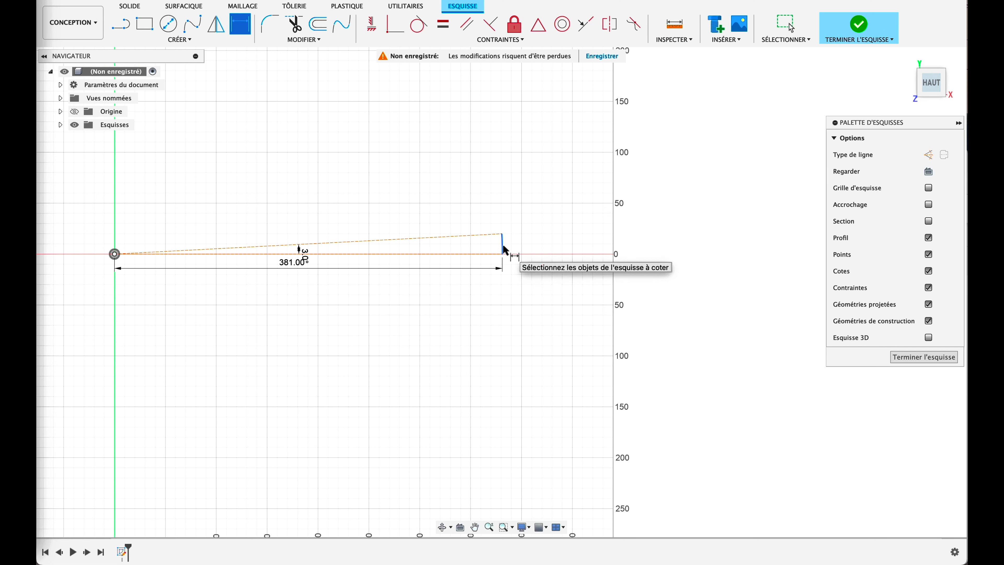
left_click(503, 246)
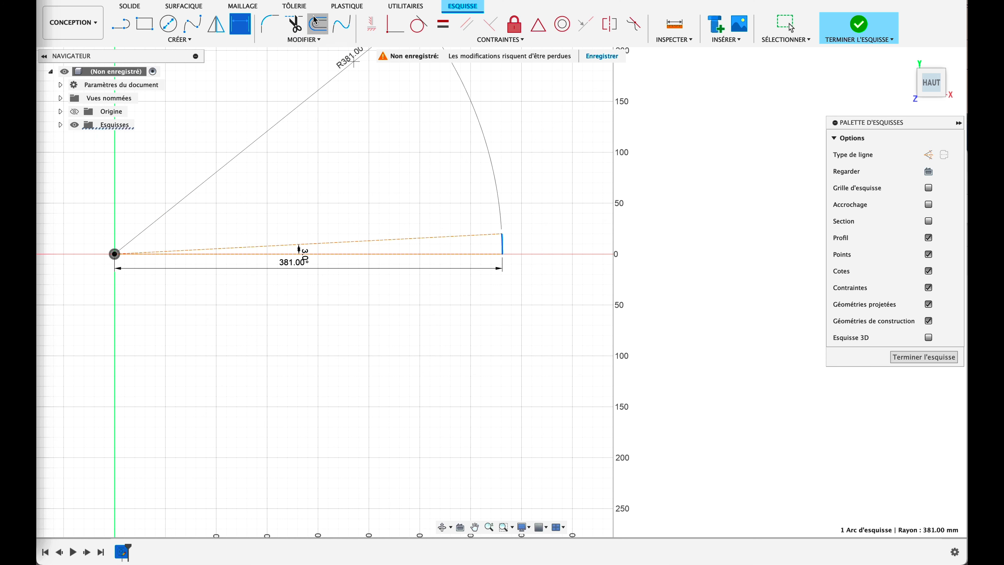
left_click(320, 25)
left_click_drag(507, 246, 522, 246)
double_click(603, 273)
type("16.4/2")
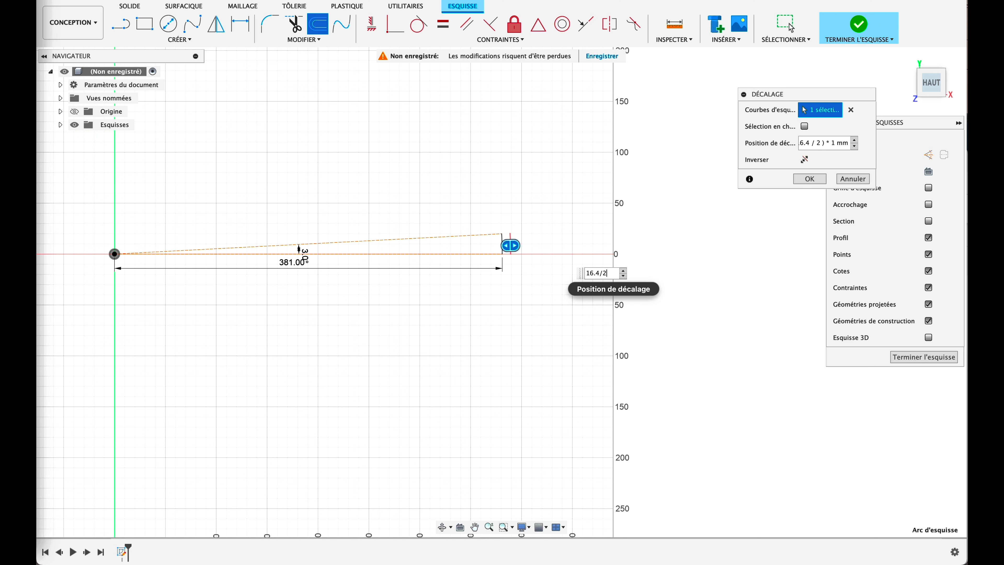
key("Return")
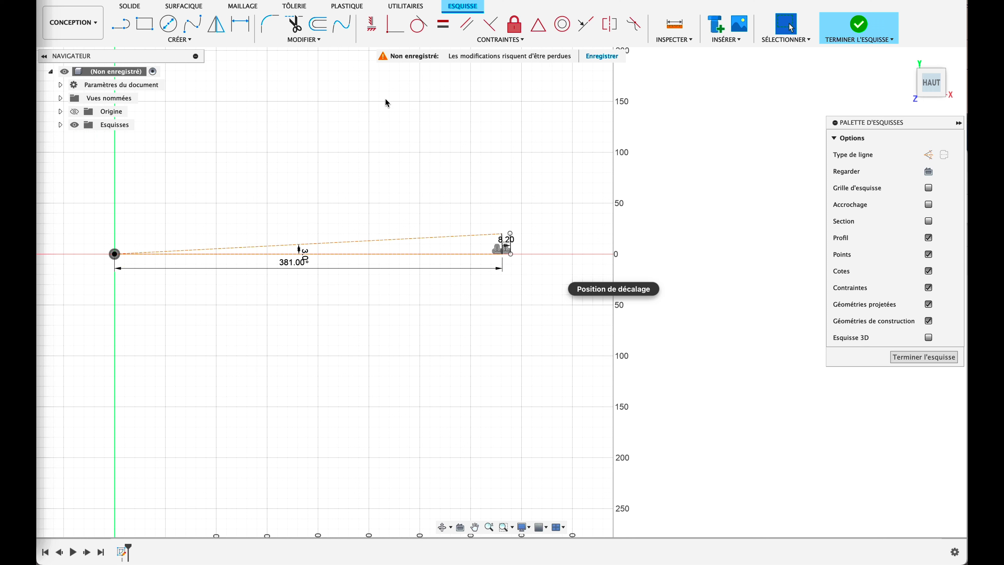
left_click(321, 30)
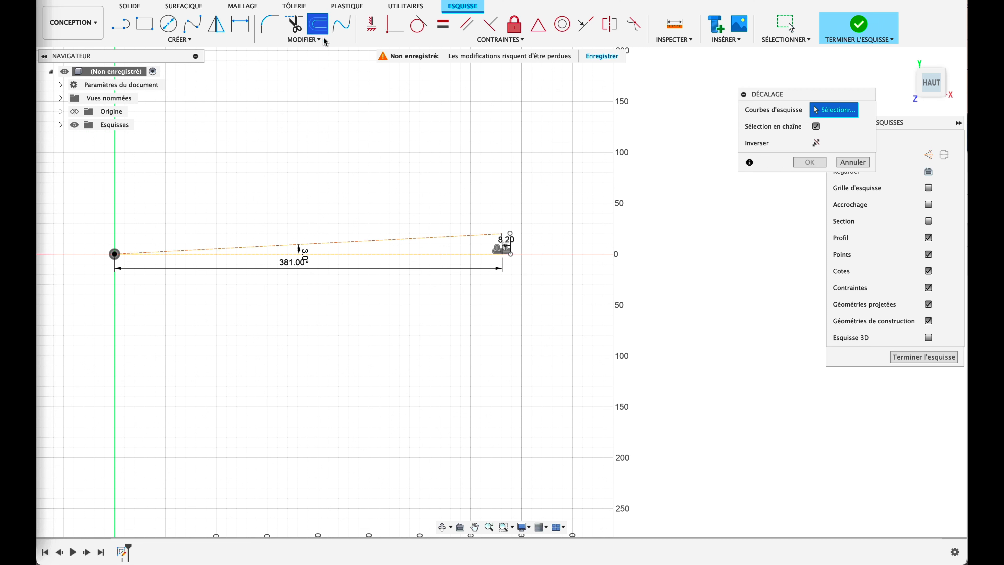
left_click(502, 241)
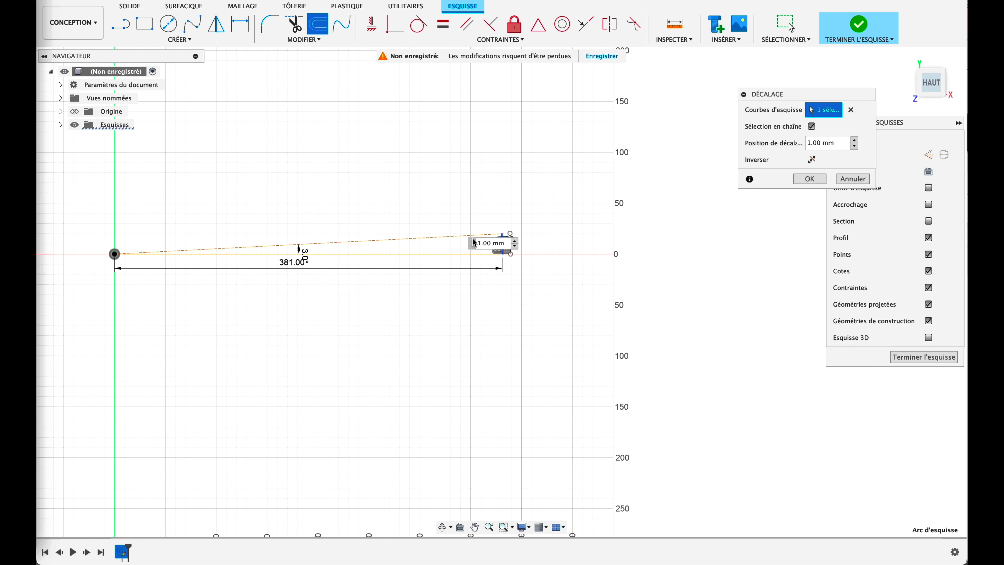
key("Return")
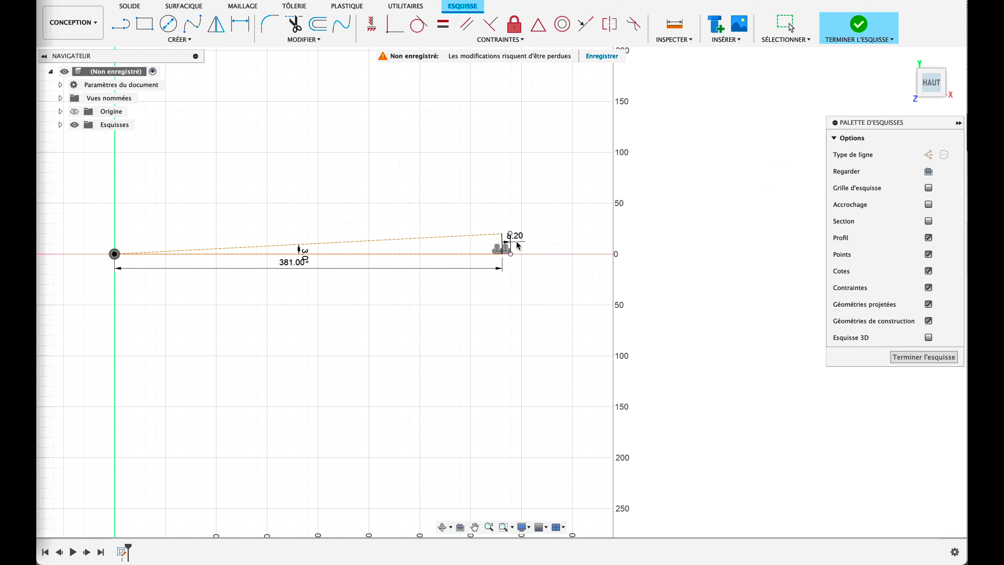
Offset the original arc inward by -d3 and place both offset dimension labels clear of the arcs.
left_click_drag(508, 247, 529, 245)
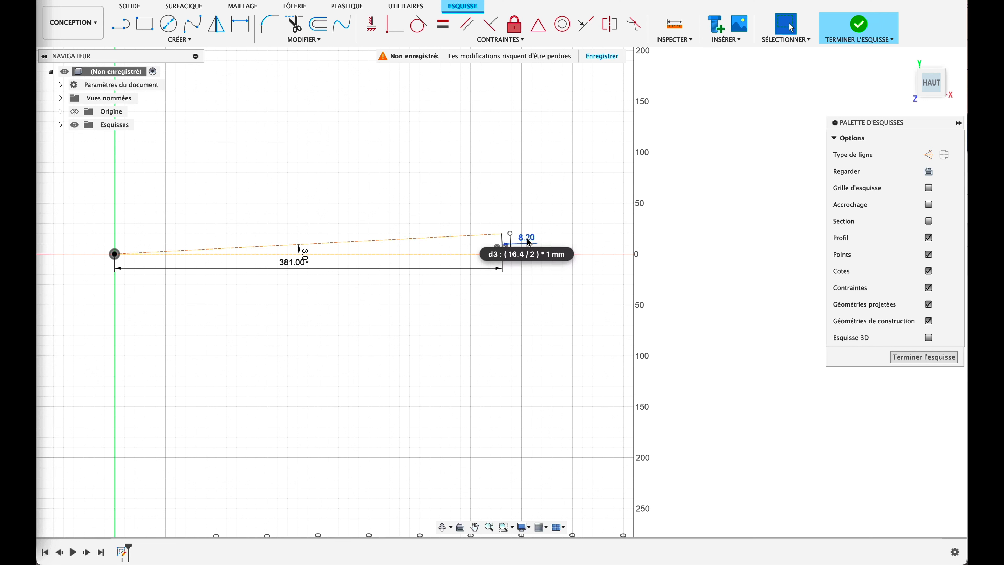
key("o")
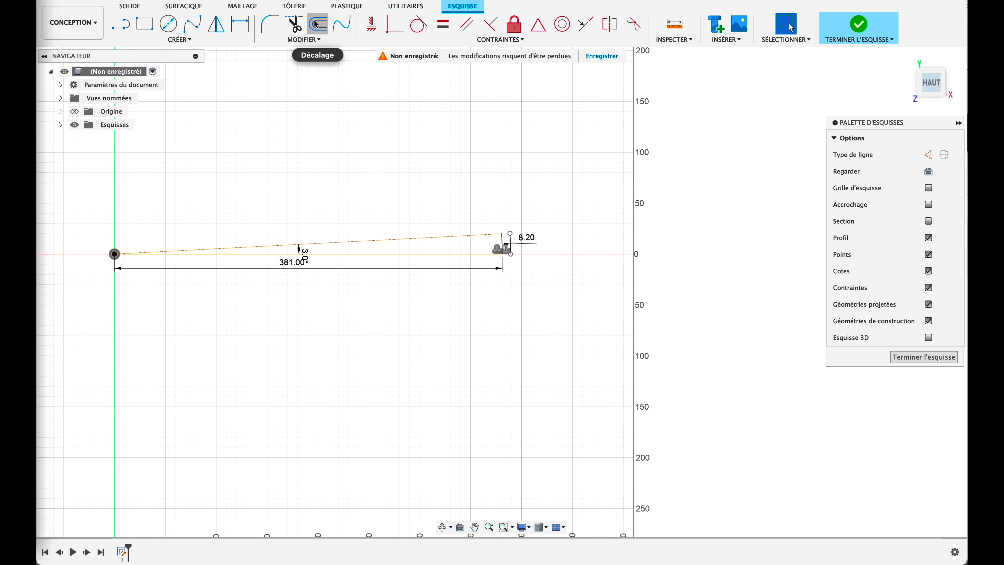
left_click(503, 239)
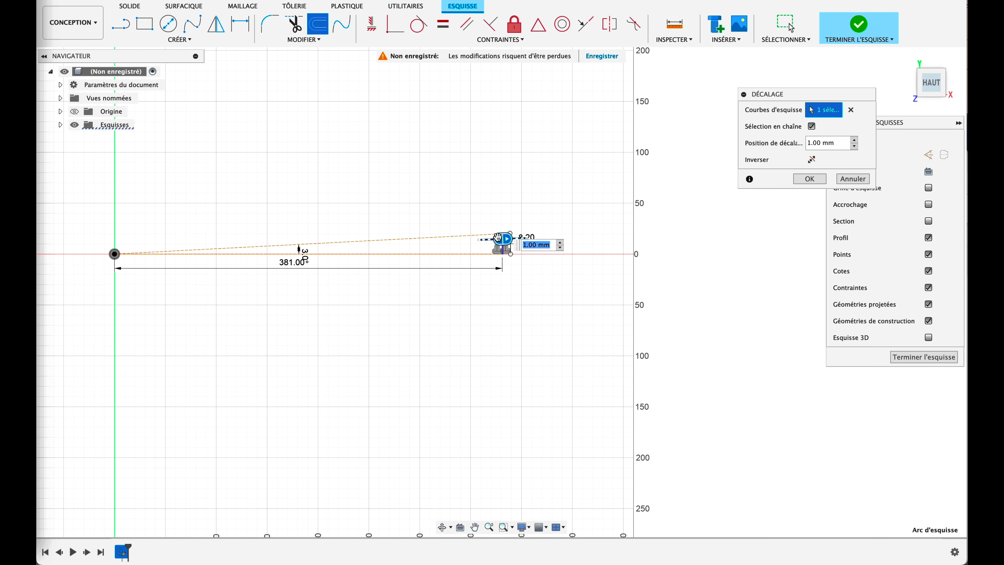
left_click_drag(499, 237, 468, 240)
type("-d3")
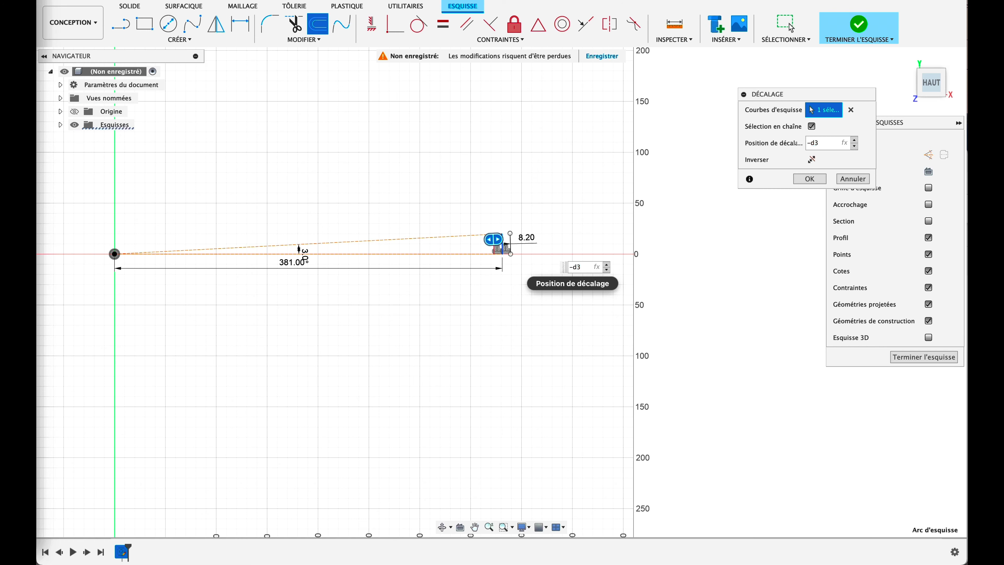
key("Return")
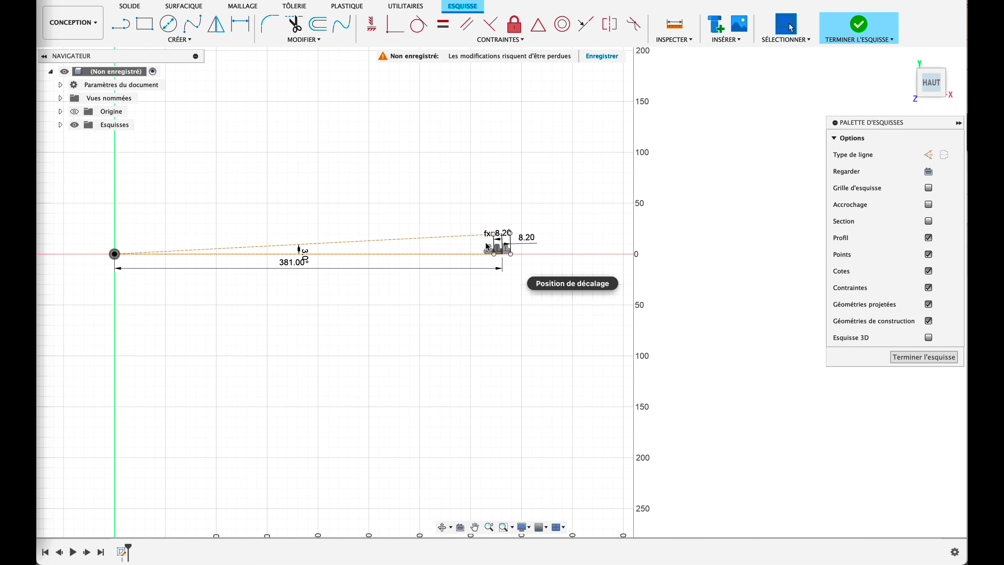
scroll(488, 247, "up", 5)
left_click_drag(487, 170, 413, 182)
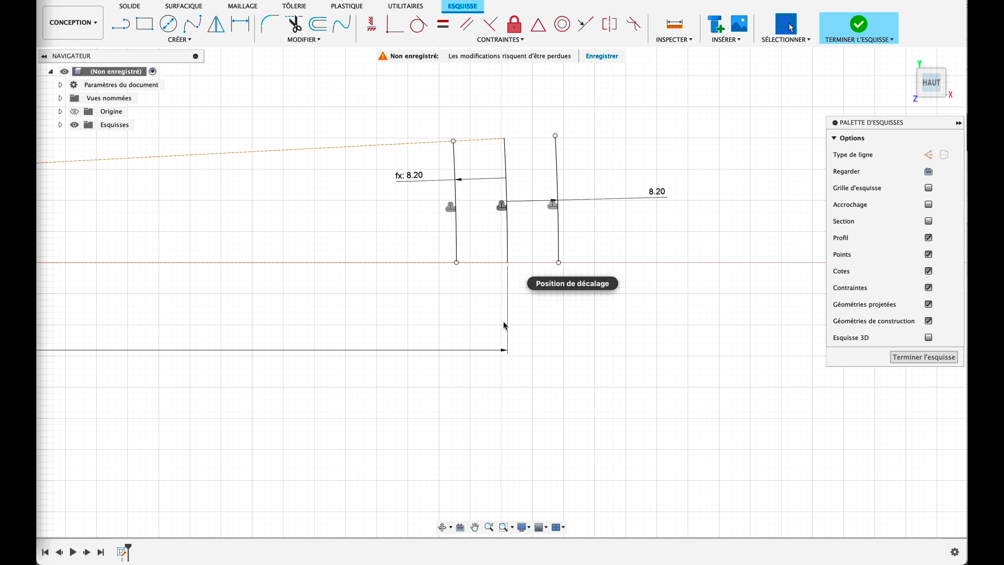
Connect the inner and outer arcs with a line at each end and convert the middle arc to construction geometry.
left_click(119, 26)
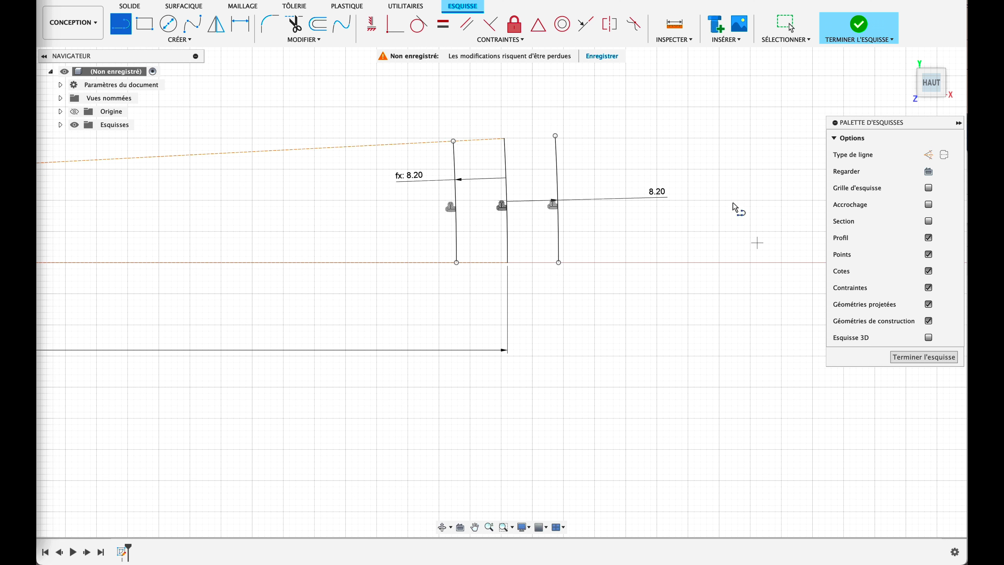
left_click(453, 142)
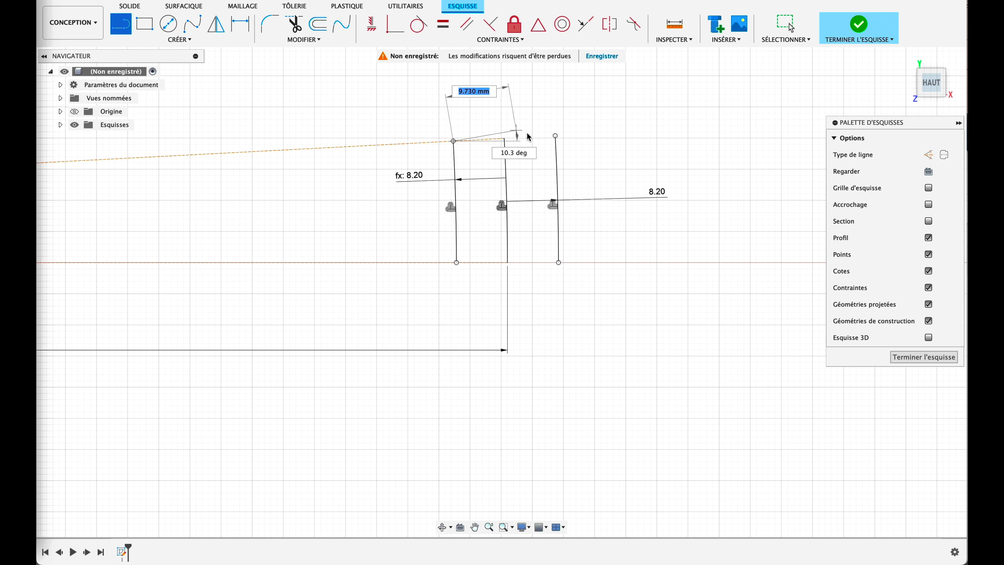
left_click(555, 136)
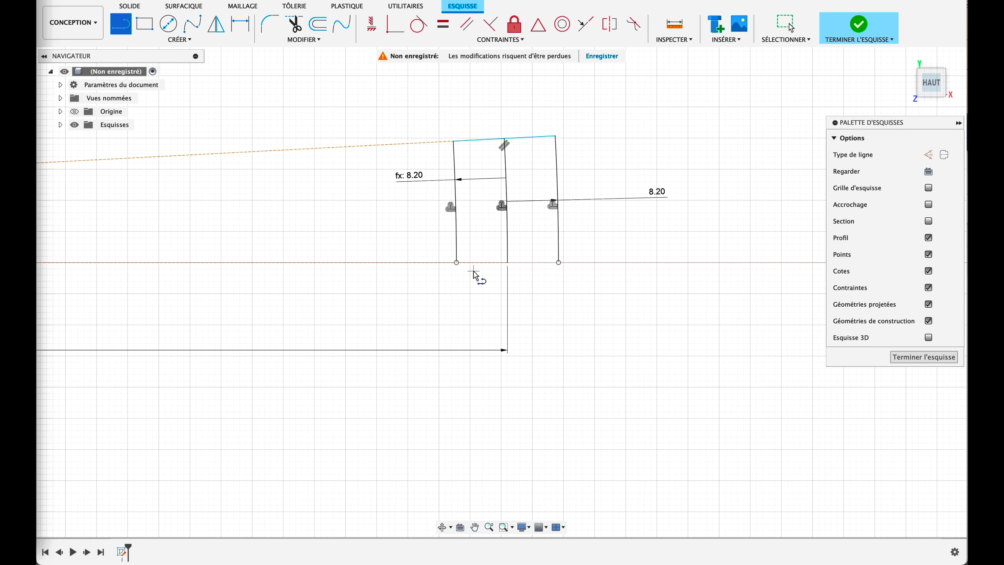
left_click_drag(457, 262, 559, 263)
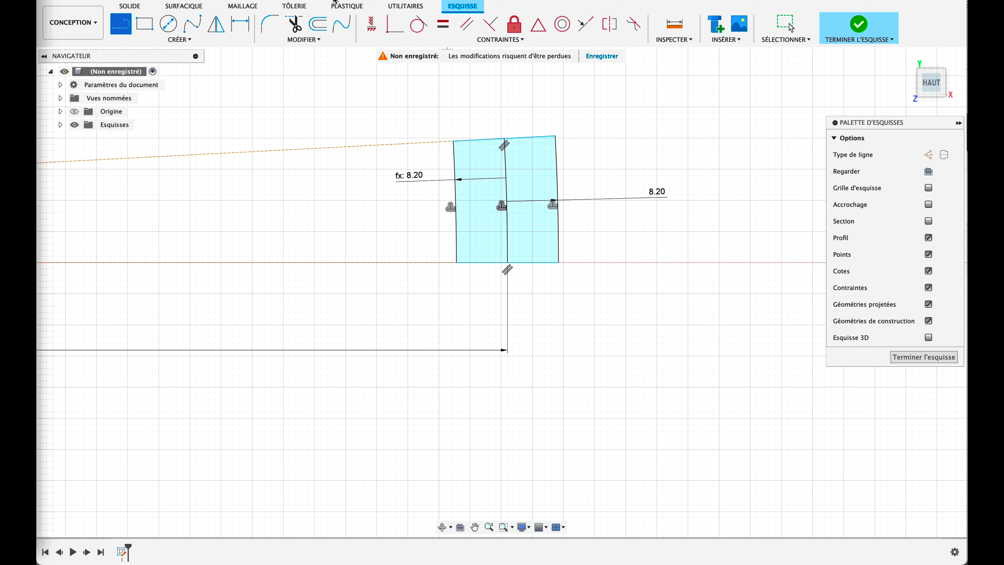
key("Escape")
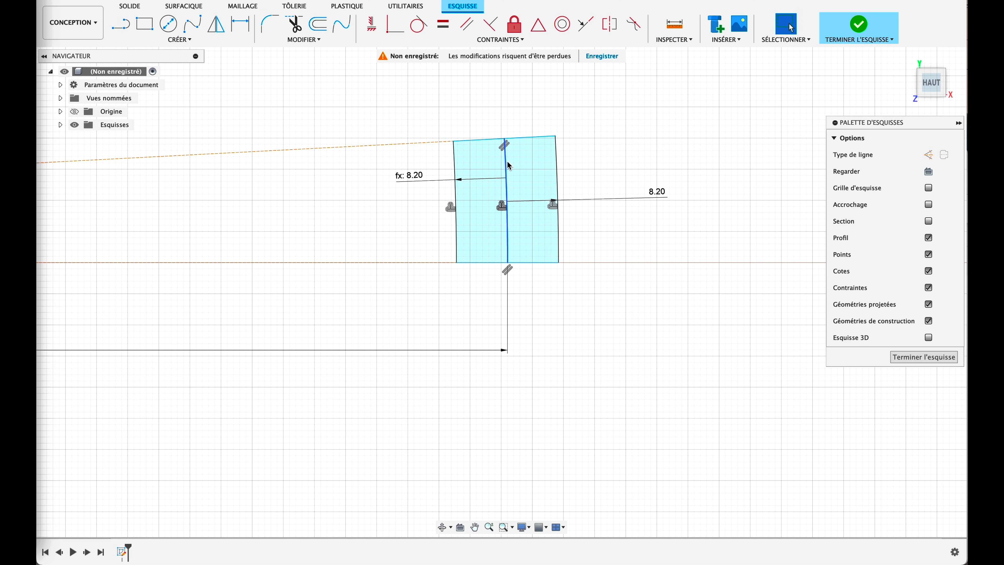
left_click(506, 163)
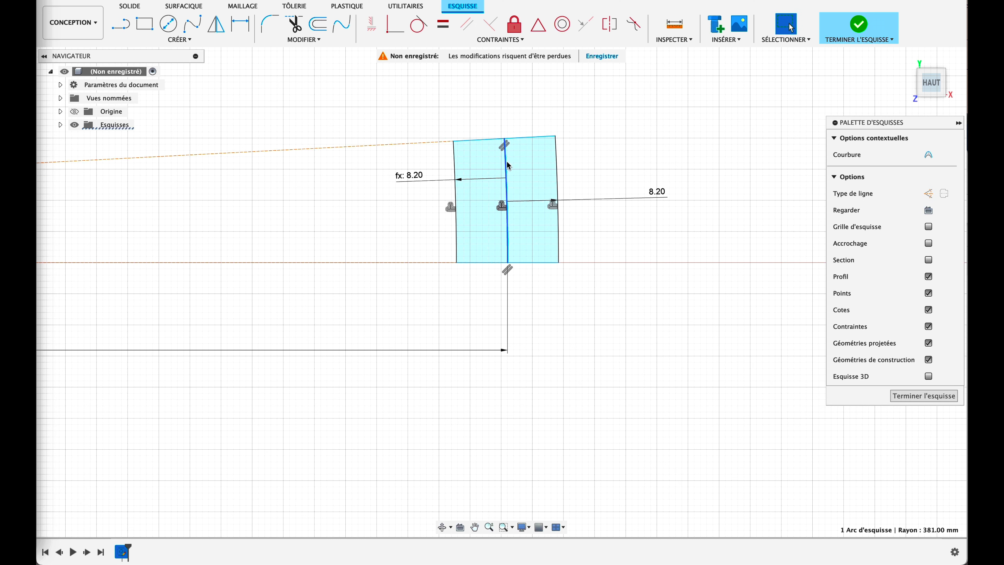
left_click(929, 194)
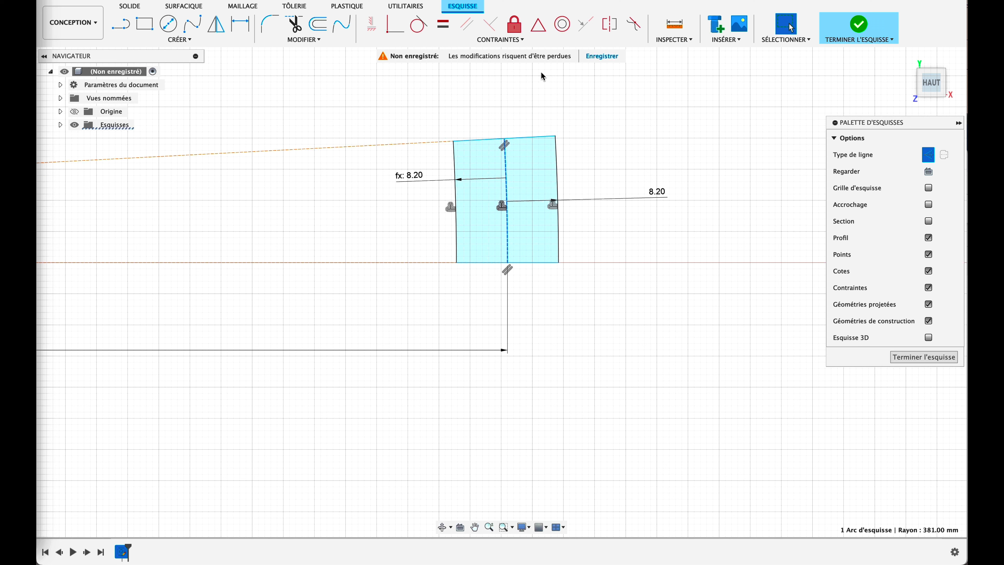
Offset the middle arc outward by 4.86 mm and convert the offset arc to construction geometry.
left_click(507, 170)
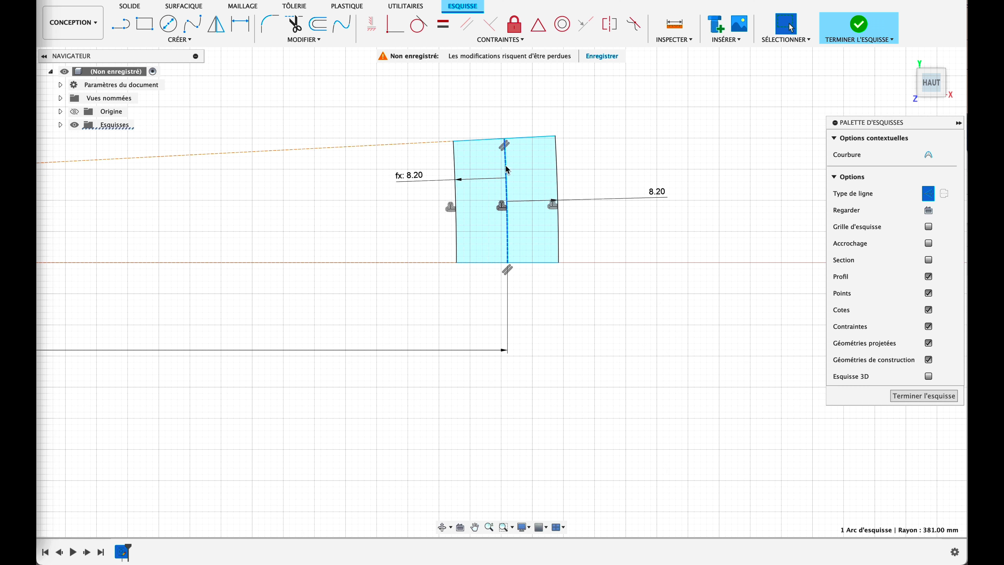
left_click(319, 25)
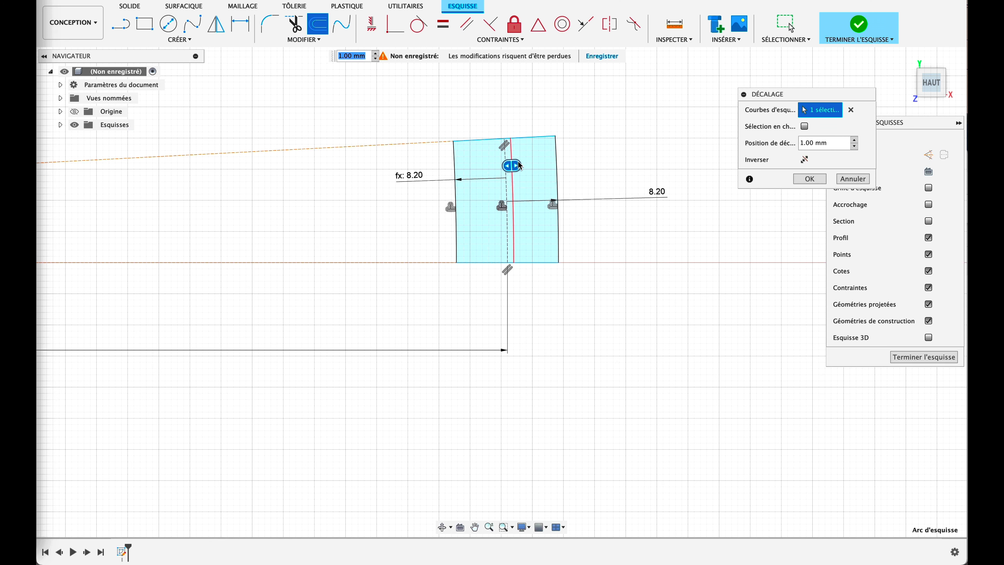
left_click_drag(521, 166, 533, 166)
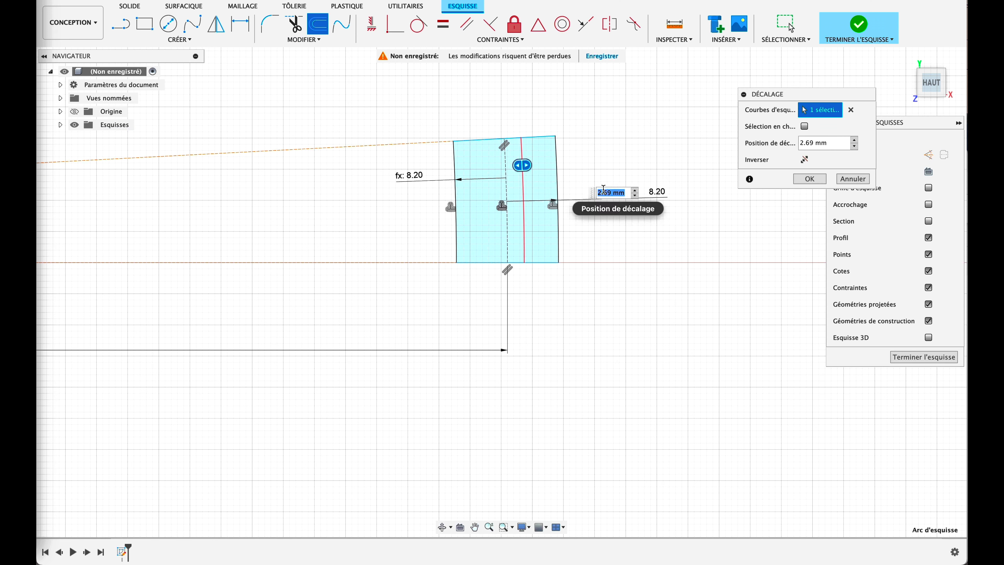
type("4.86")
key("Return")
key("Return")
left_click(538, 190)
left_click(928, 193)
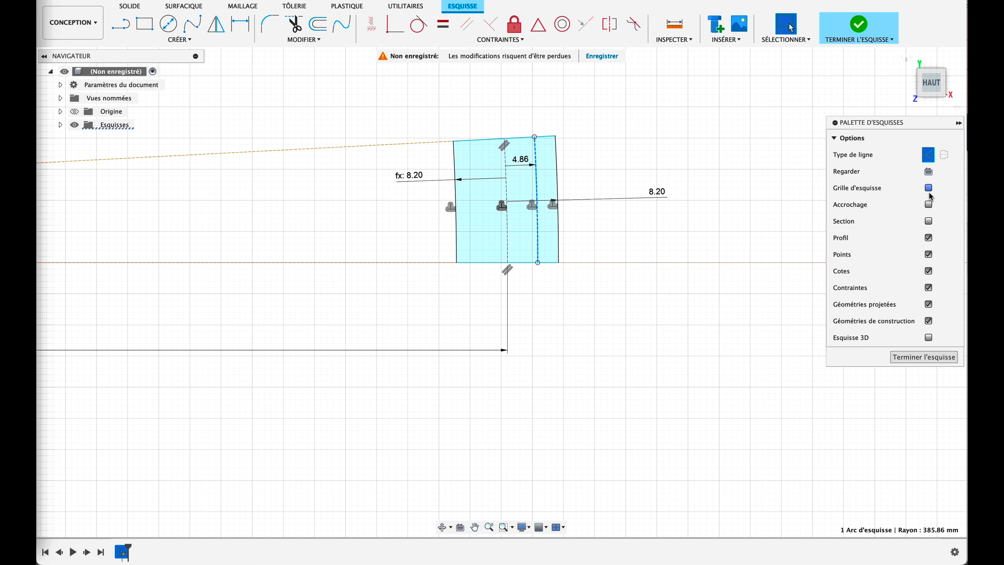
Offset the middle arc inward by -d5 and convert the new arc to construction geometry.
left_click(508, 194)
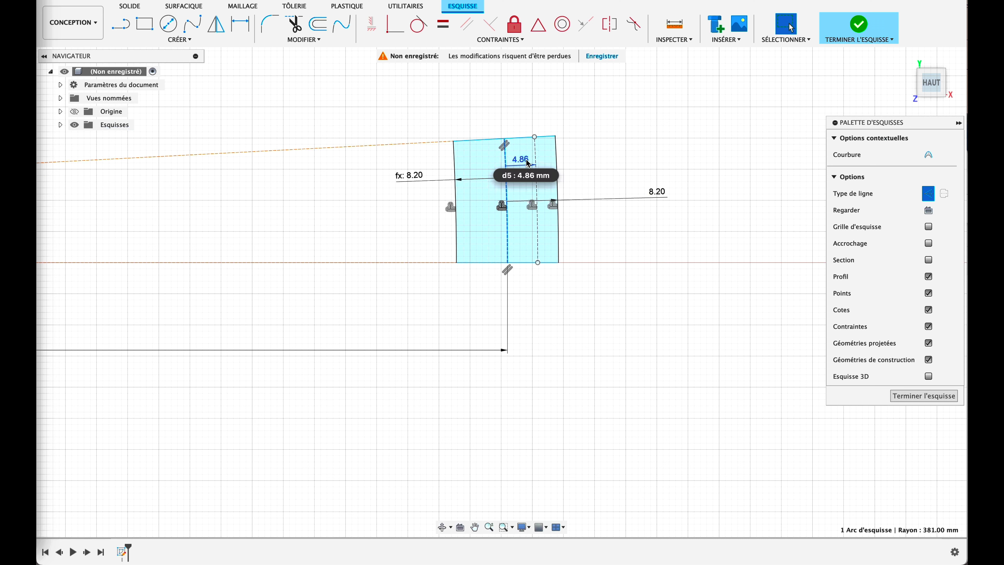
left_click(322, 30)
left_click_drag(511, 149, 543, 176)
left_click(566, 180)
type("-d5")
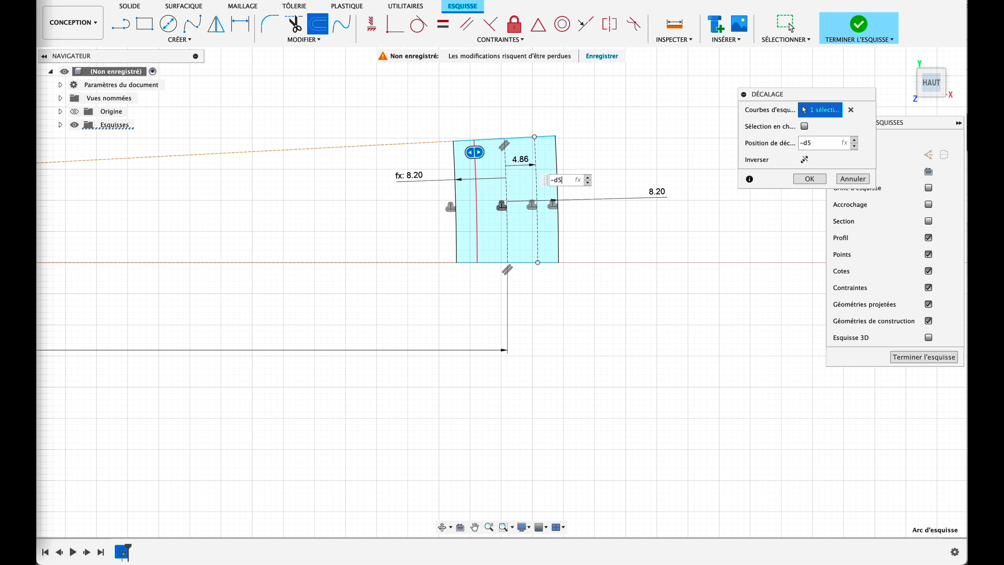
key("Return")
left_click(477, 224)
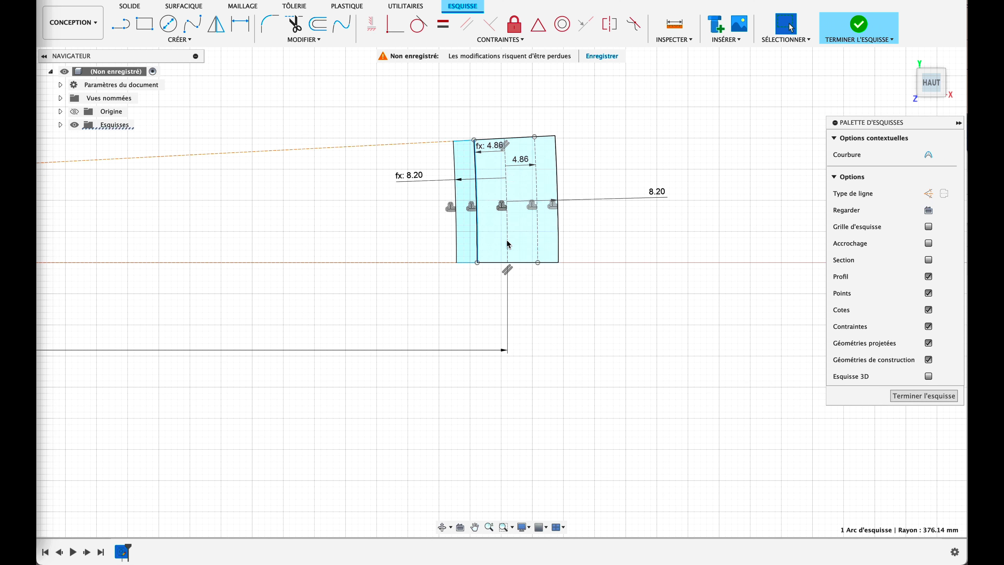
left_click(929, 194)
left_click(685, 325)
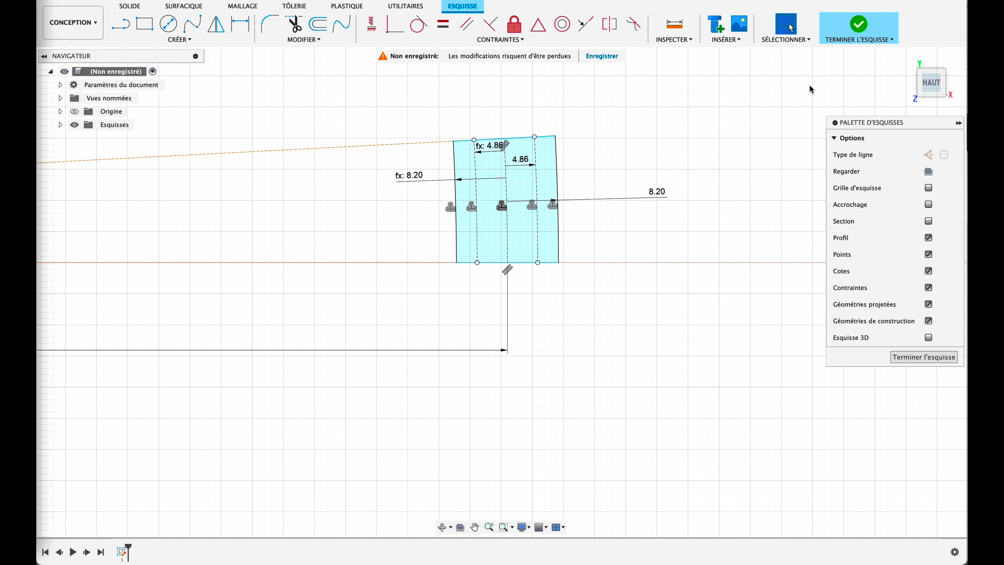
Finish the sketch and rename it Base.
left_click(864, 29)
left_click(60, 125)
double_click(125, 138)
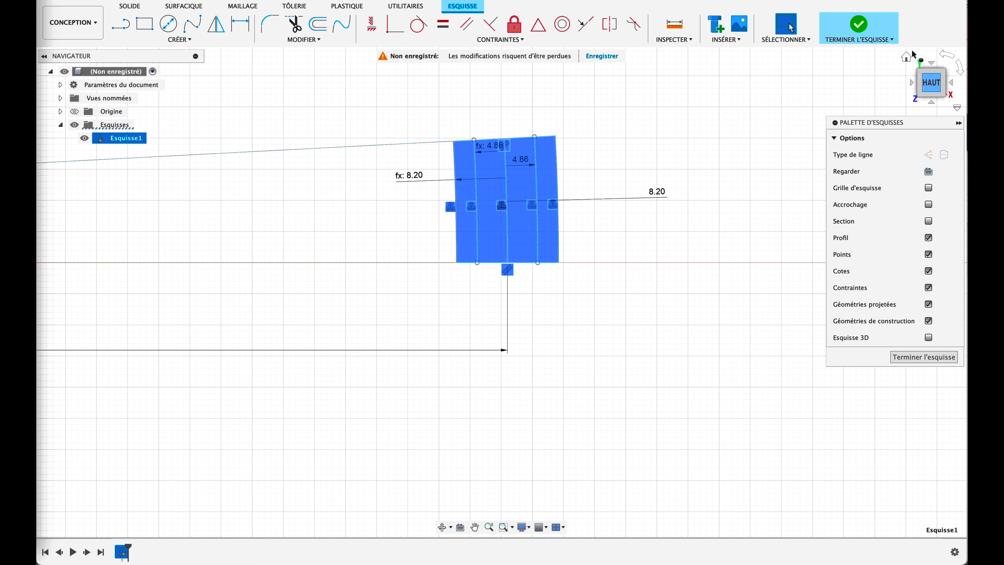
left_click(850, 27)
right_click(122, 139)
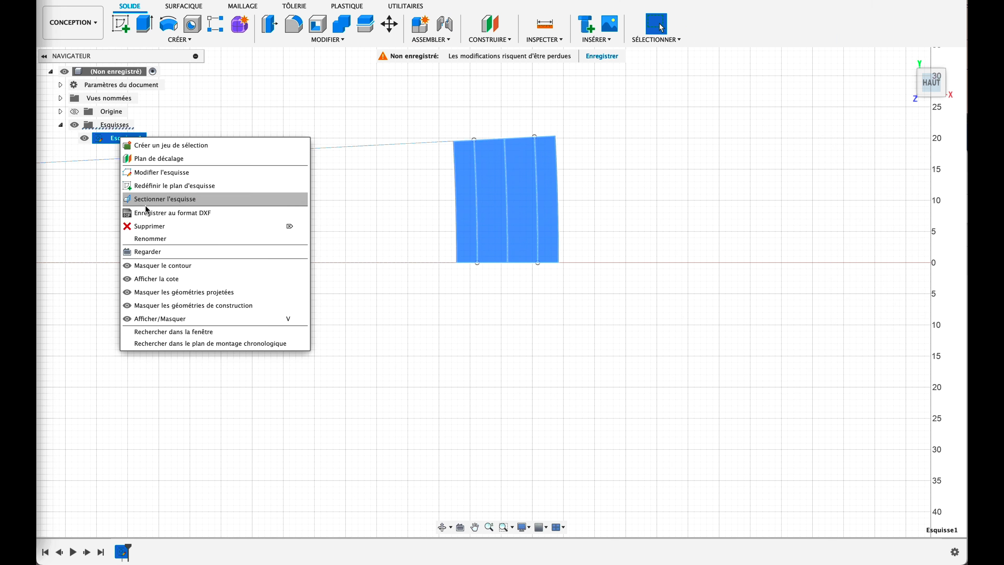
left_click(150, 238)
type("Base")
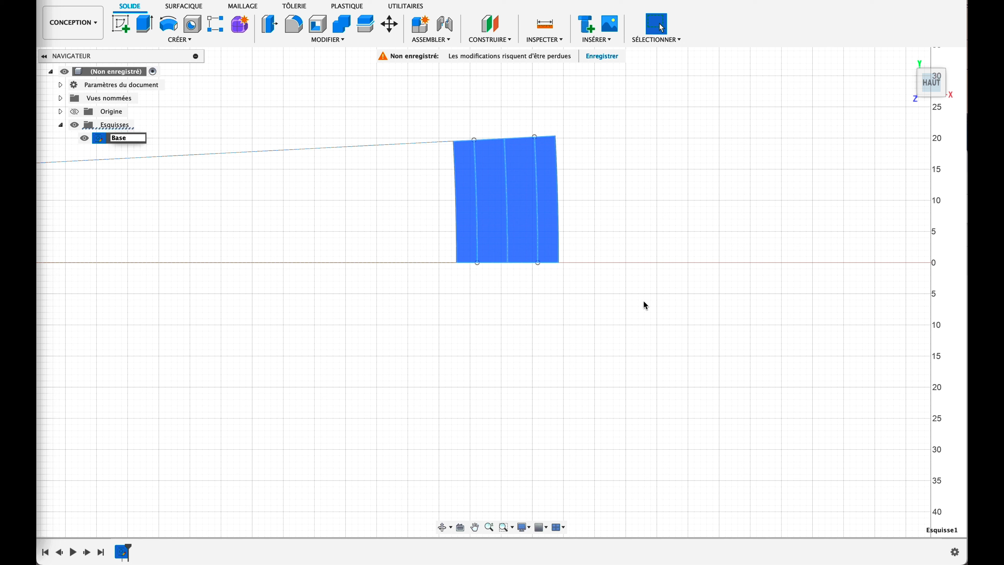
left_click(646, 305)
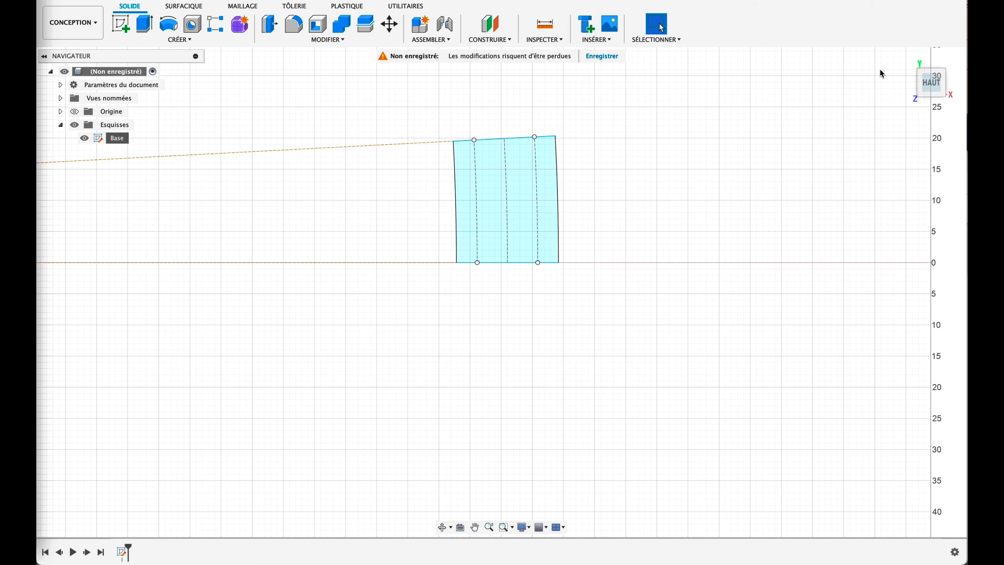
Extrude the Base profile 1.8 mm upward as a new body.
left_click(907, 59)
scroll(910, 470, "up", 1)
scroll(907, 509, "up", 1)
middle_click_drag(907, 508, 681, 352)
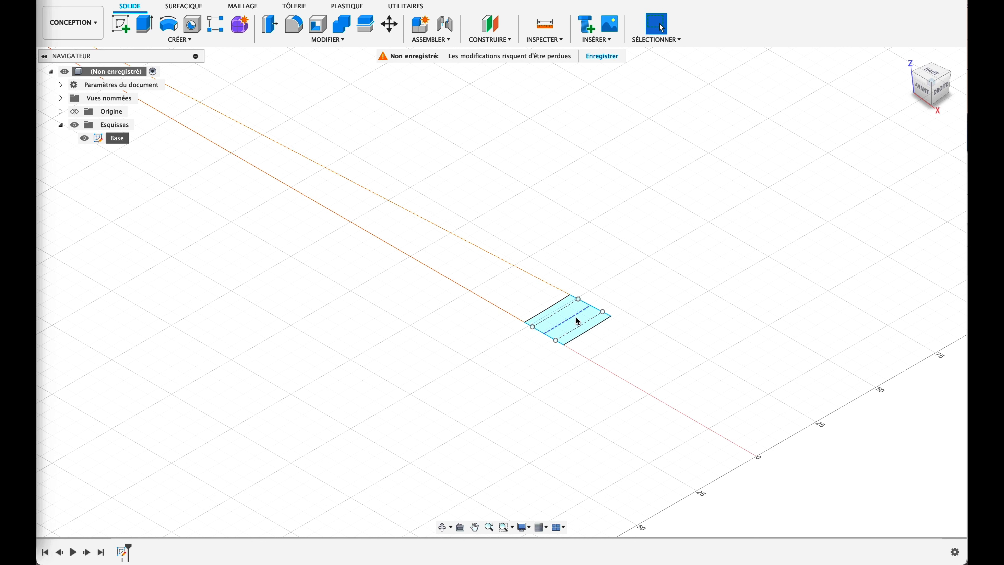
left_click(581, 323)
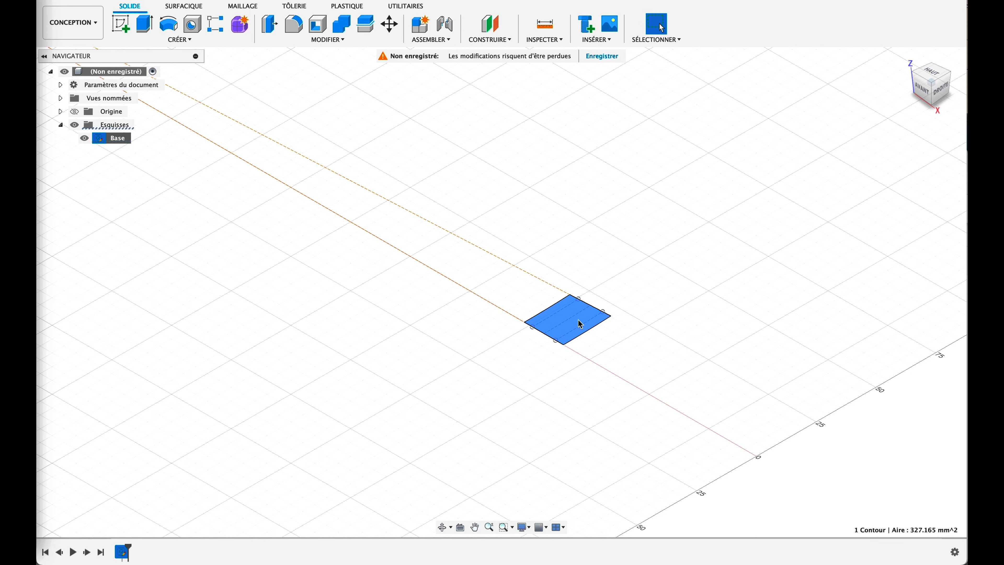
key("e")
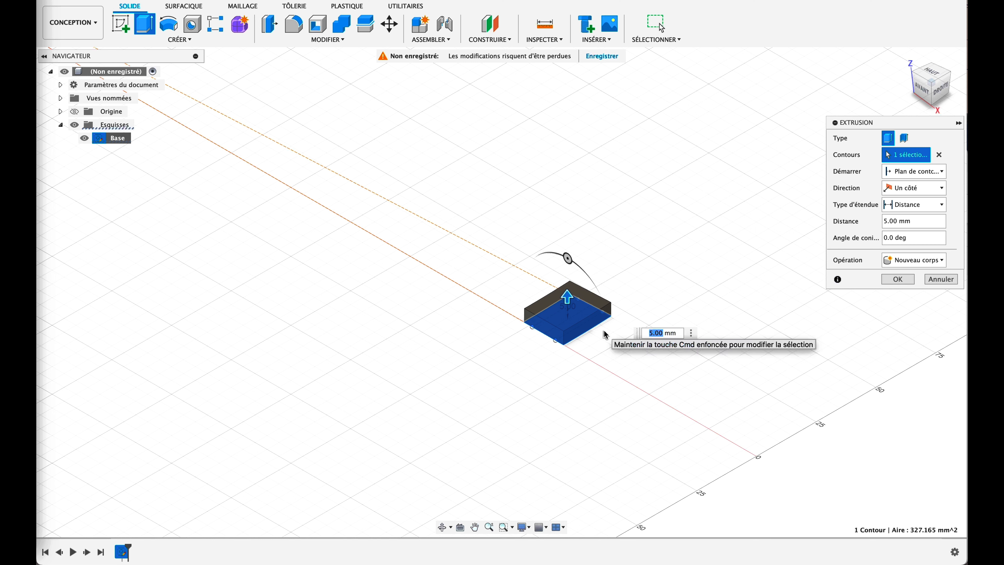
type("1")
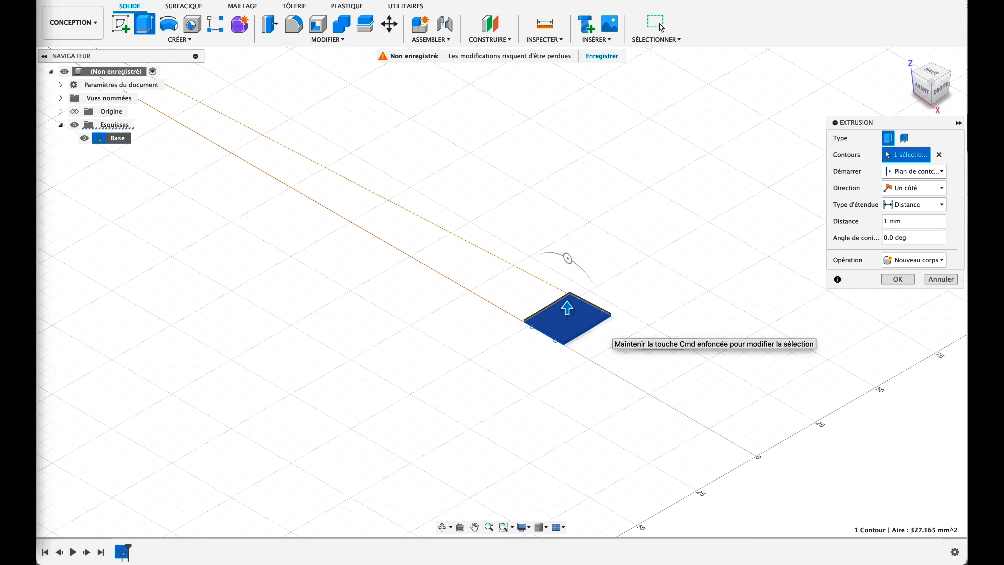
type(".8")
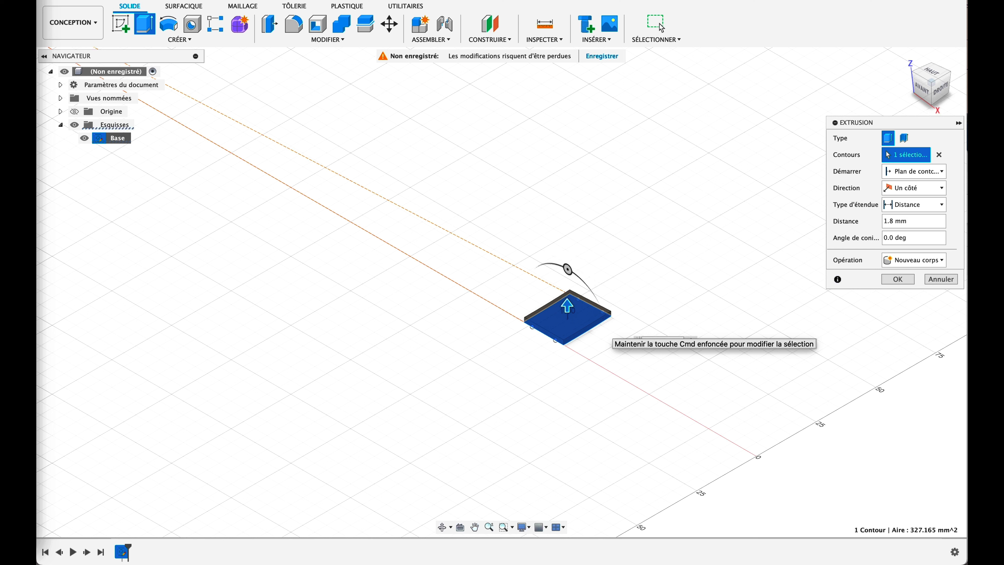
key("Return")
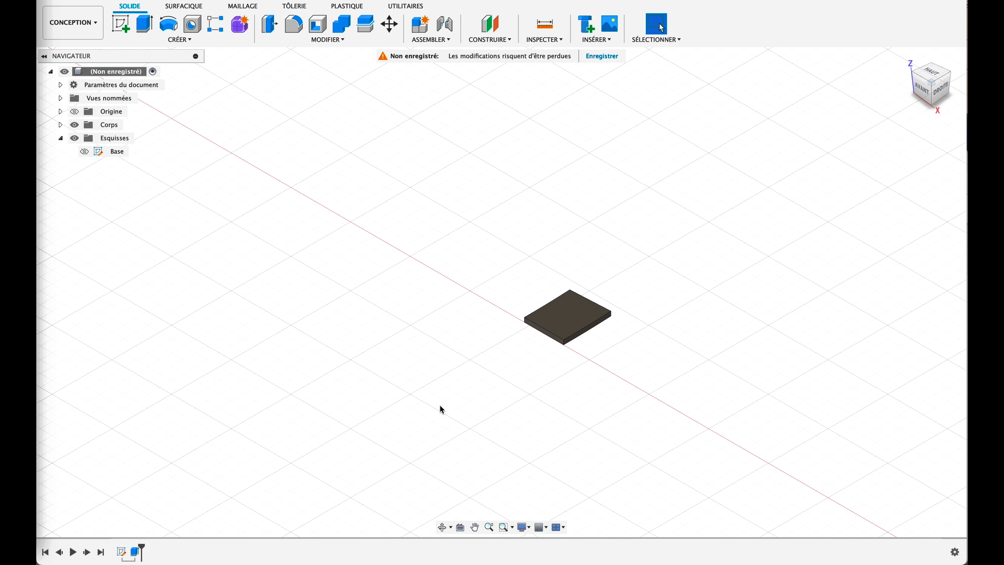
Create a new sketch on the plate's front end face, the one lying along the X axis.
left_click(120, 24)
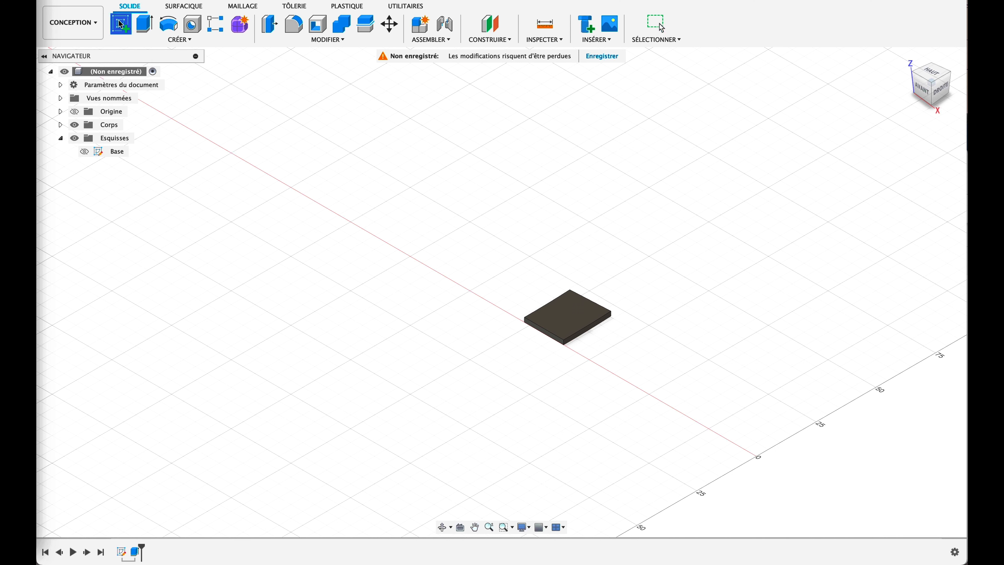
scroll(469, 391, "up", 3)
scroll(698, 378, "up", 2)
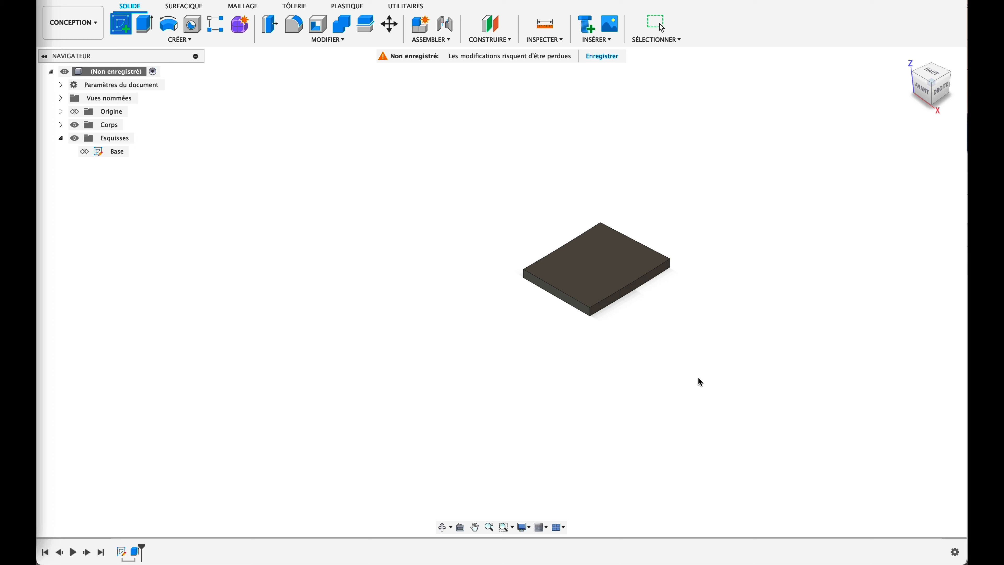
left_click(569, 299)
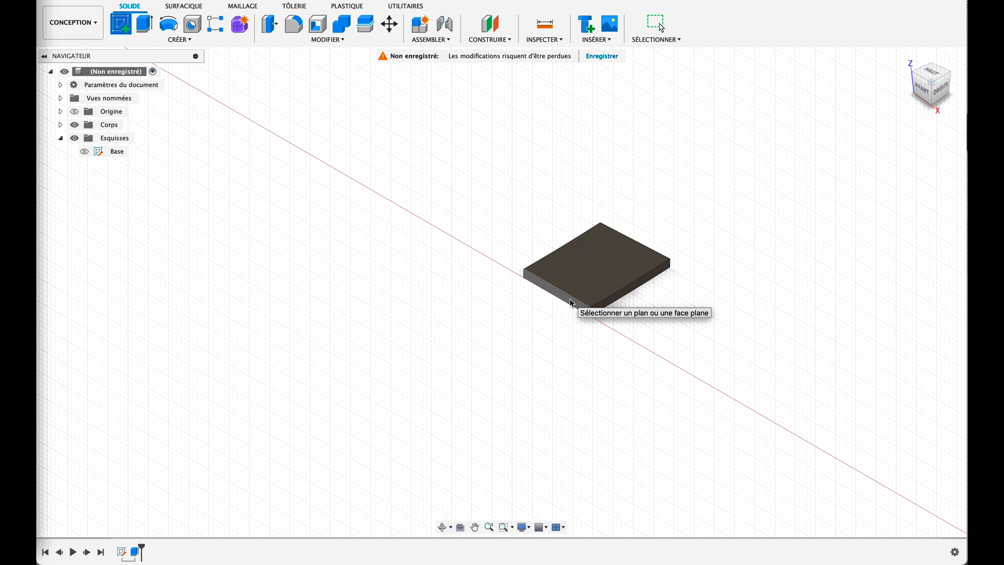
left_click(572, 303)
scroll(766, 421, "down", 10)
mouse_move(847, 433)
middle_mouse_down()
mouse_move(556, 344)
mouse_move(462, 302)
middle_mouse_up()
scroll(404, 251, "up", 10)
scroll(446, 273, "up", 3)
scroll(399, 278, "up", 3)
scroll(405, 370, "up", 4)
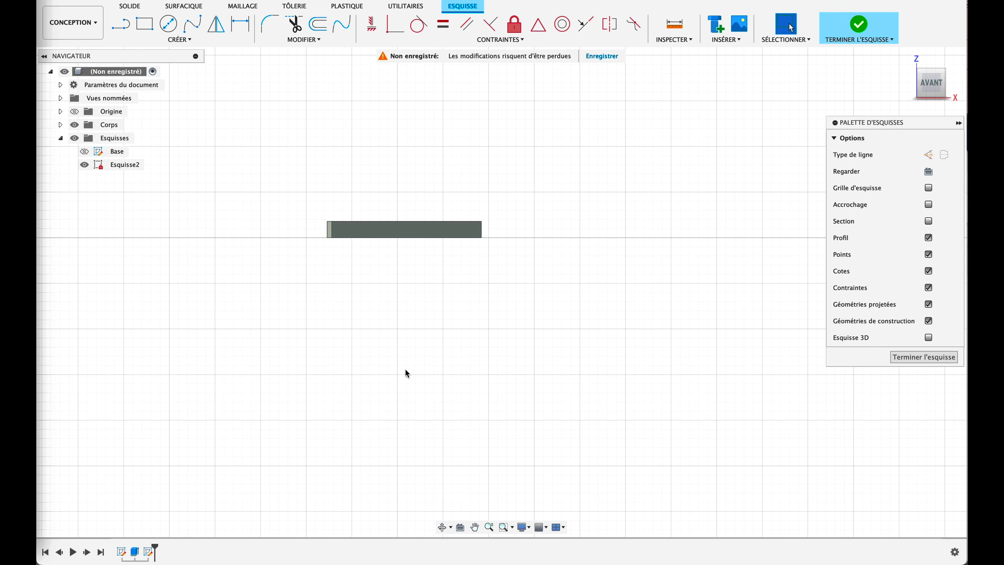
scroll(398, 307, "up", 4)
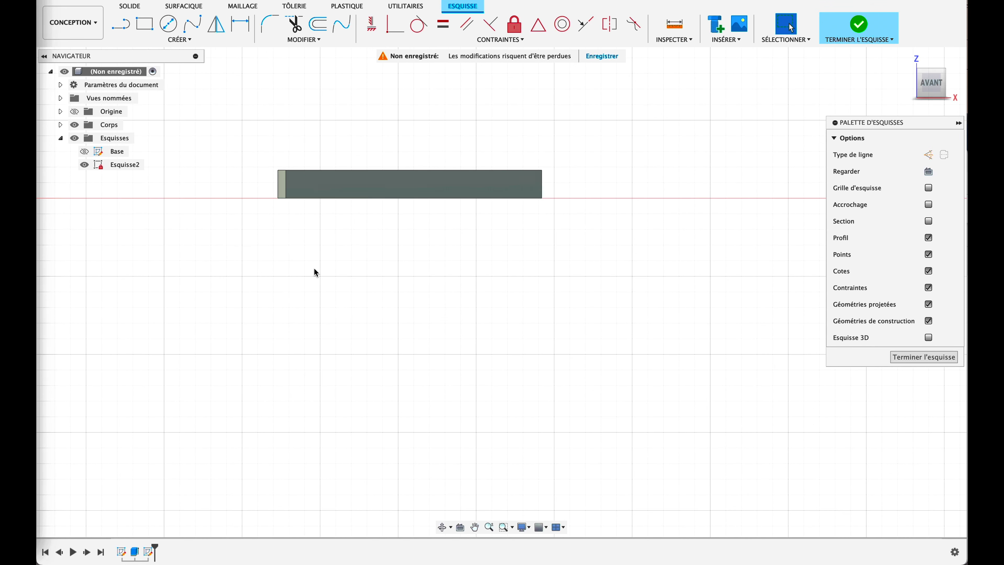
middle_click_drag(315, 273, 381, 330)
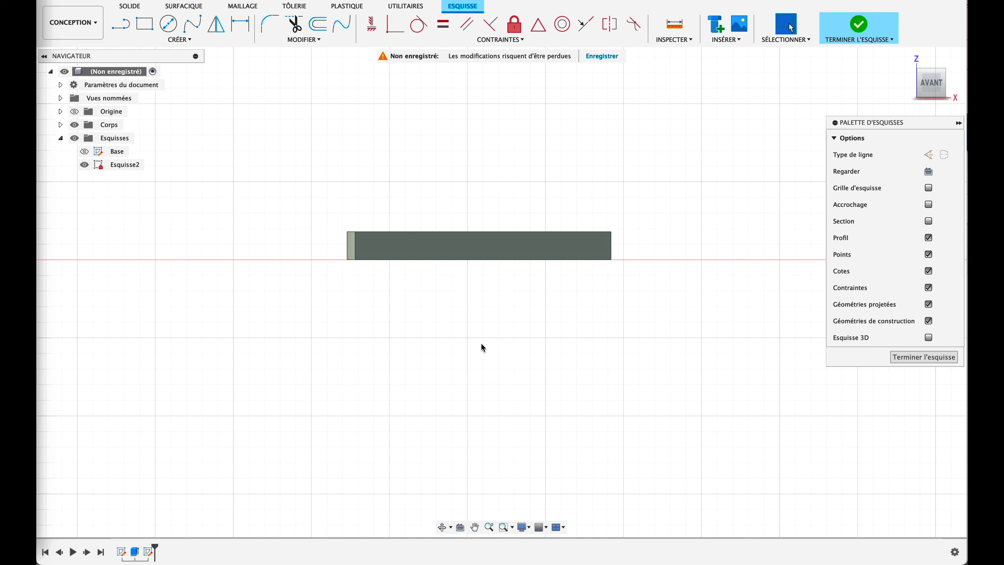
Draw a vertical construction line across the end face between the midpoints of its upper and lower edges.
left_click(121, 24)
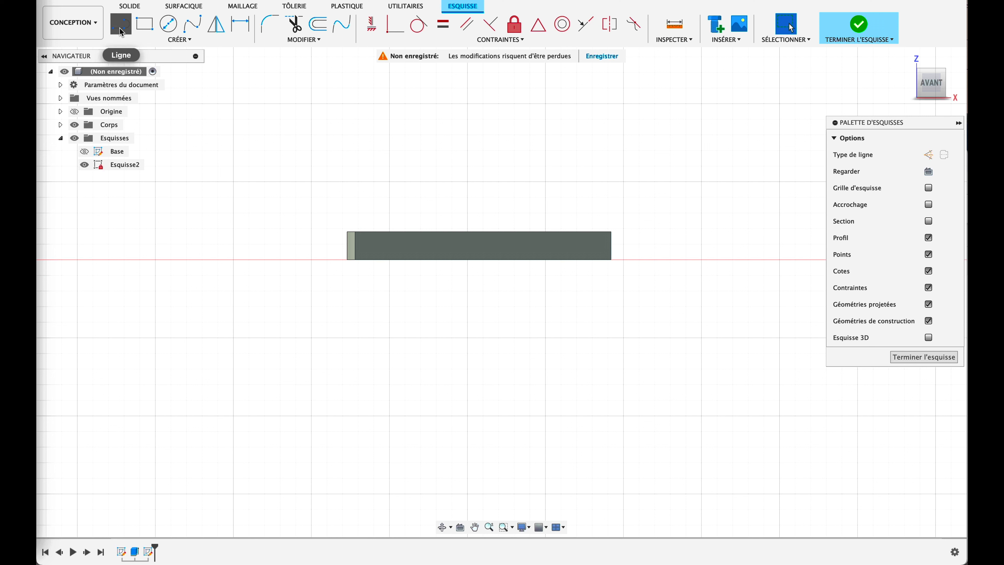
left_click(928, 158)
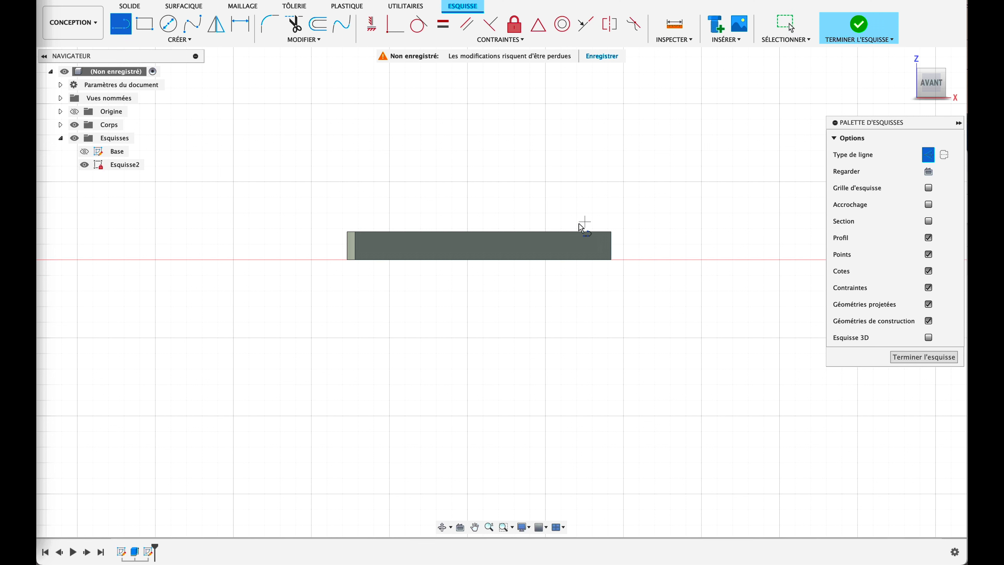
left_click(483, 233)
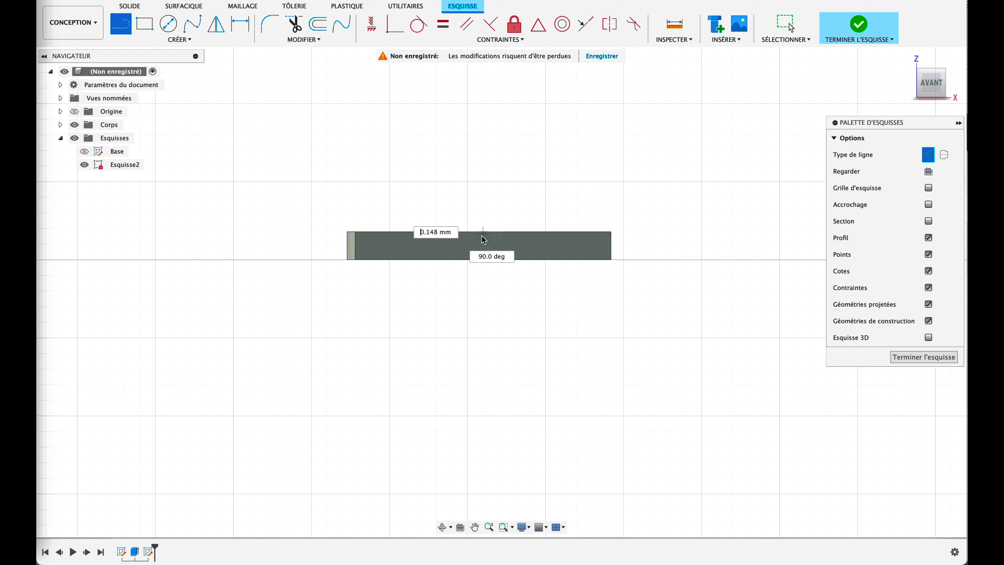
left_click(485, 264)
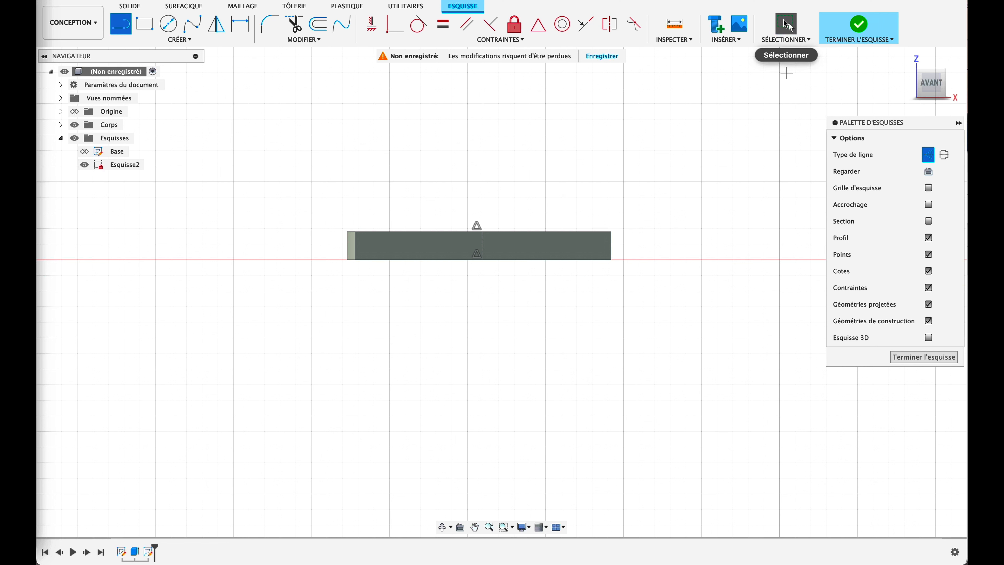
left_click(788, 26)
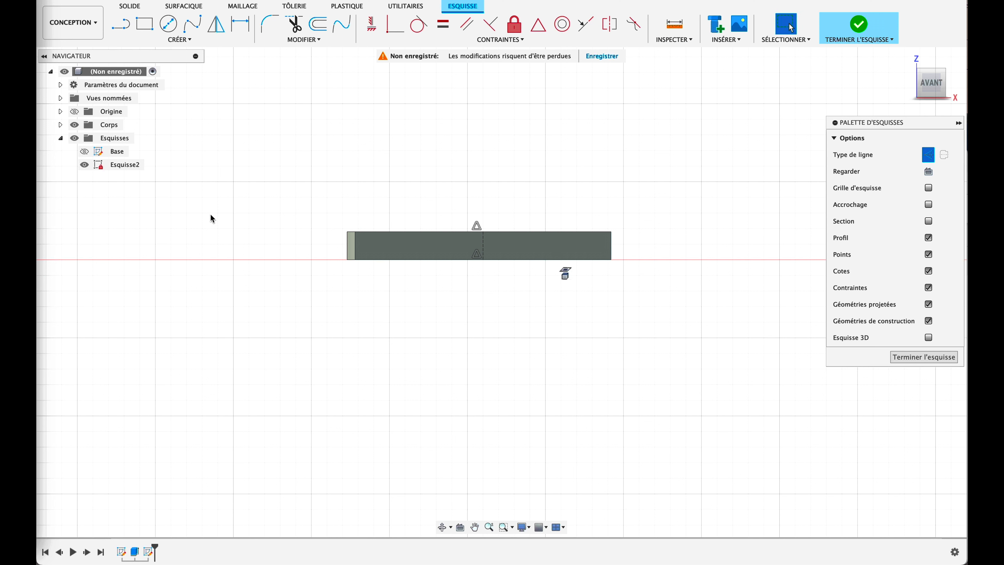
Show the Base sketch and project its outermost point on the end face's lower edge into the current sketch.
left_click(85, 152)
left_click(560, 260)
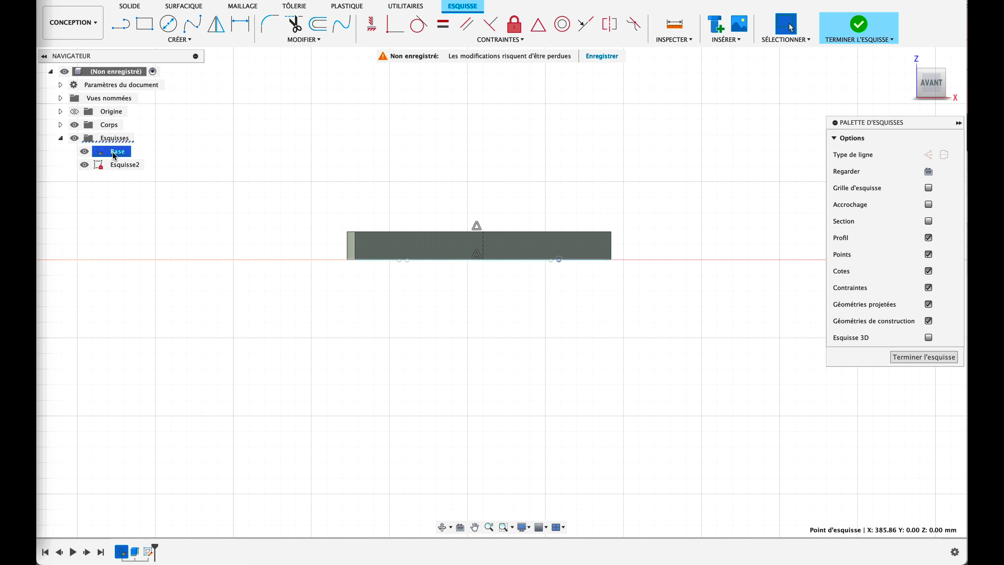
left_click(121, 24)
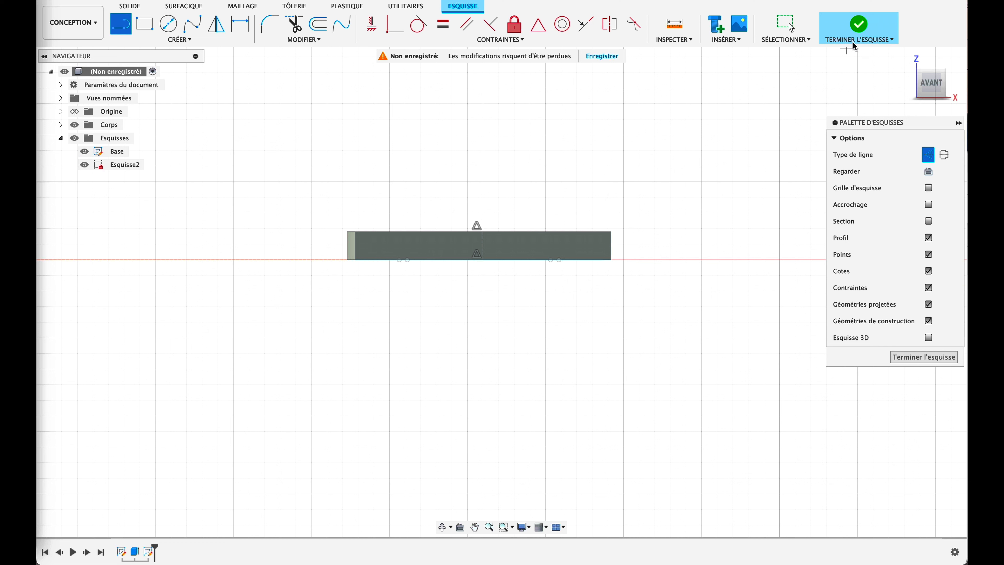
left_click(791, 31)
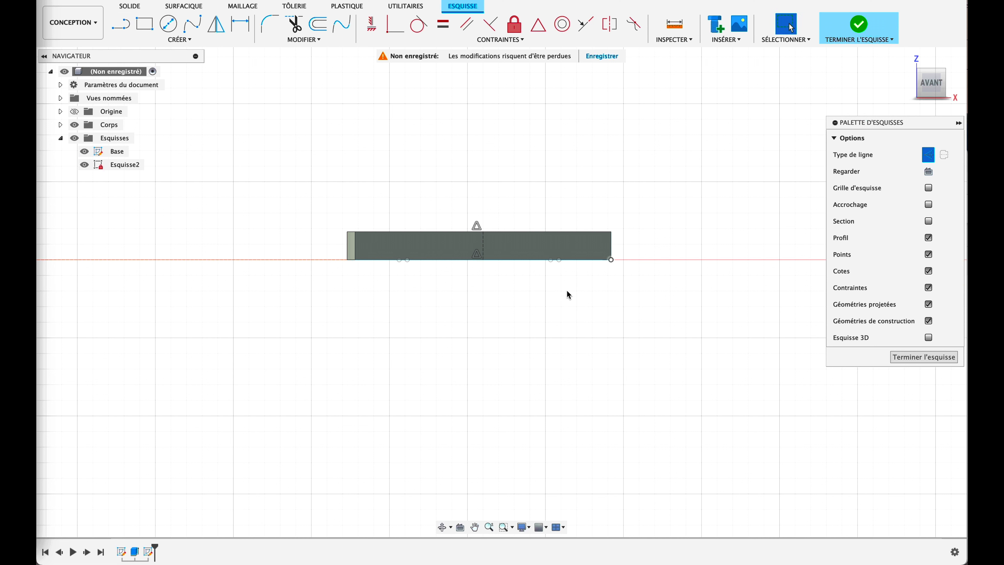
left_click(560, 261)
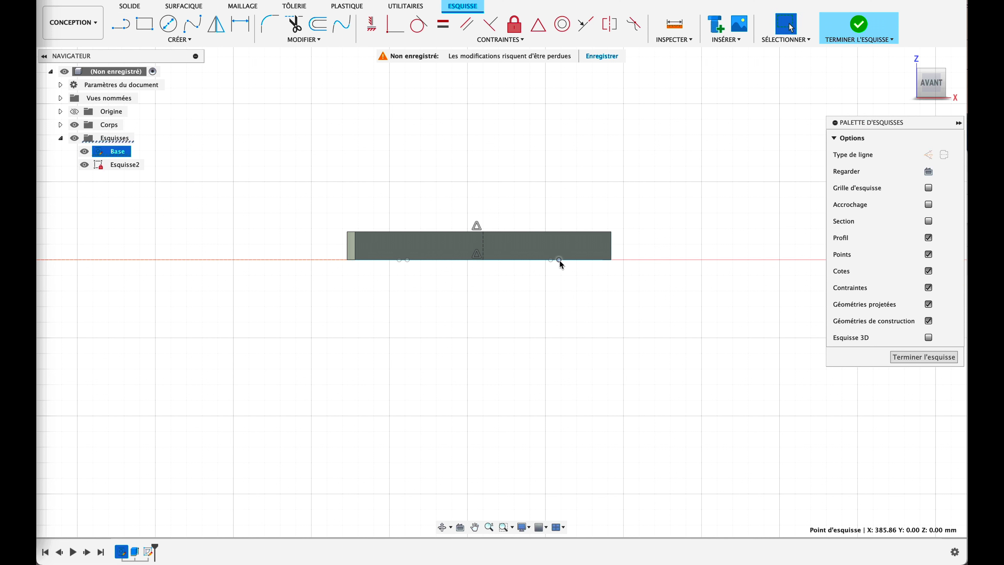
left_click(185, 40)
mouse_move(159, 216)
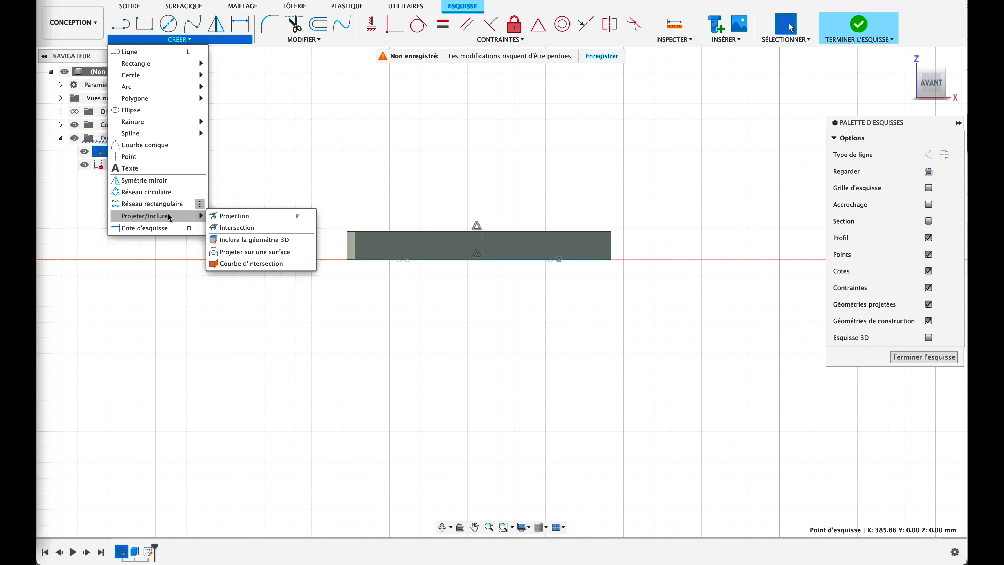
left_click(217, 216)
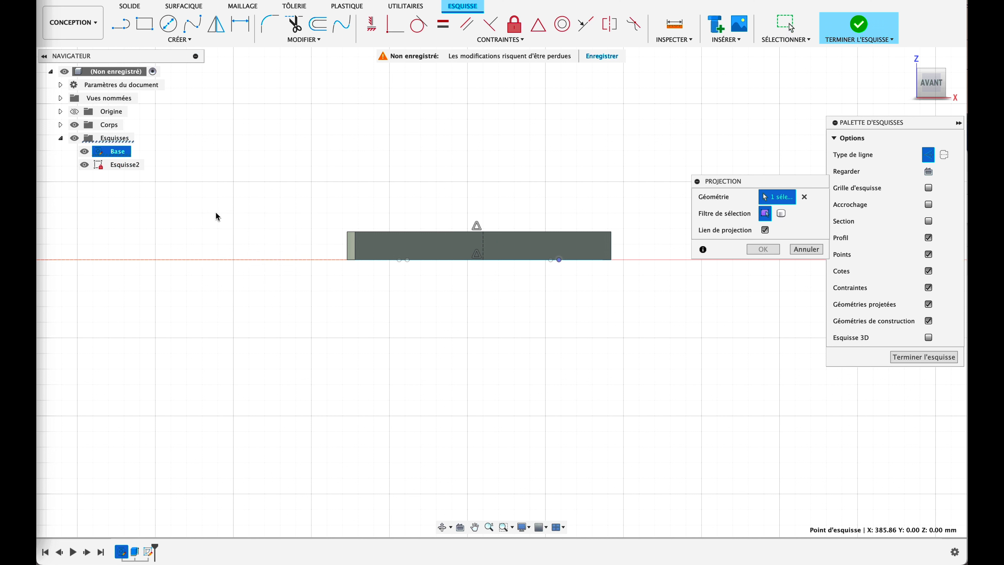
left_click(763, 249)
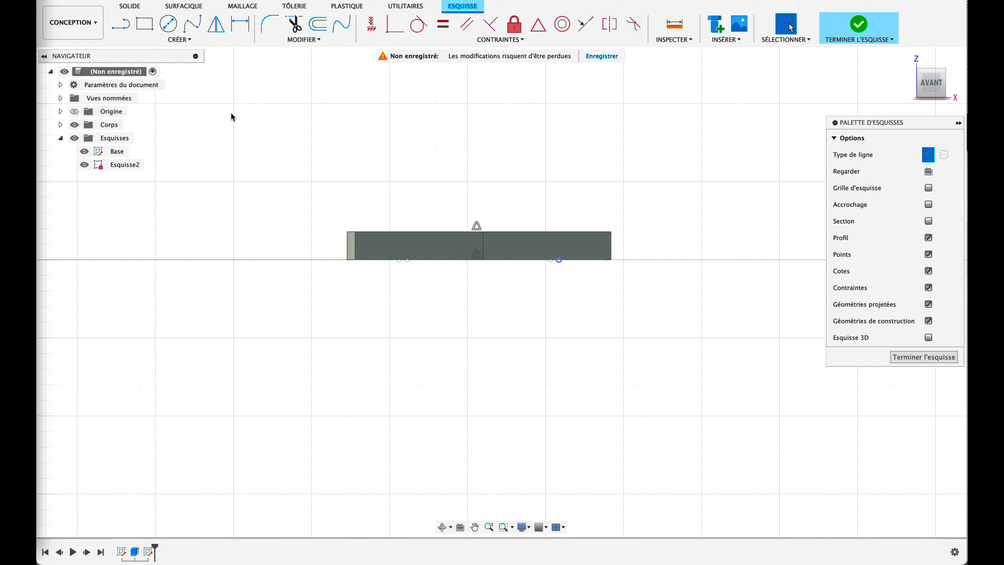
Draw a vertical construction line from the projected point up to the end face's upper edge.
left_click(118, 31)
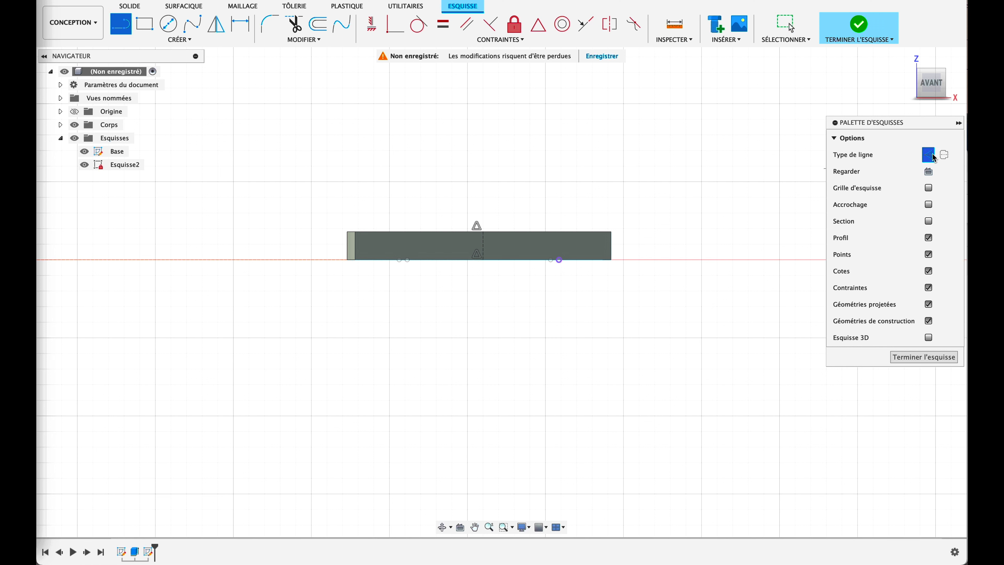
left_click(559, 260)
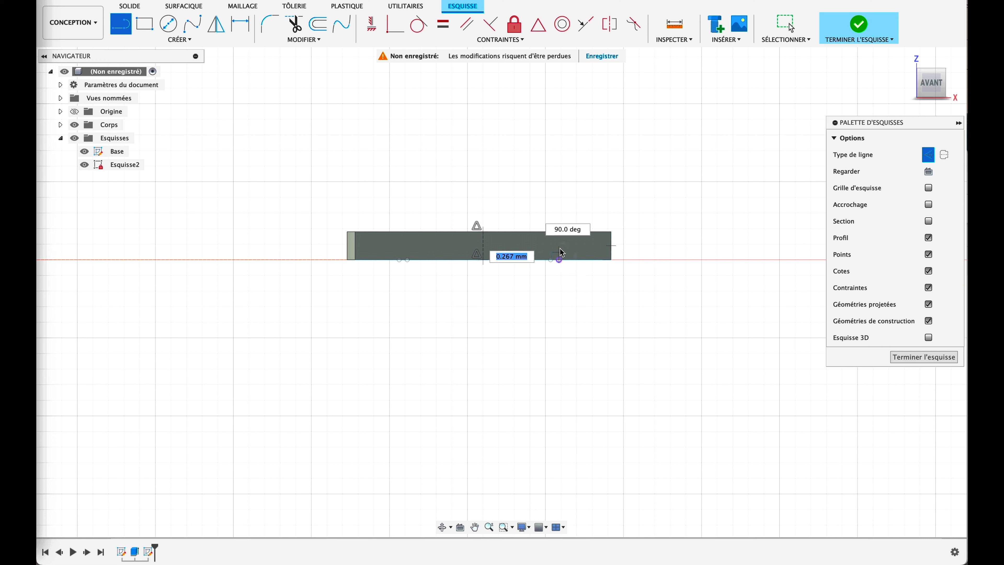
double_click(560, 232)
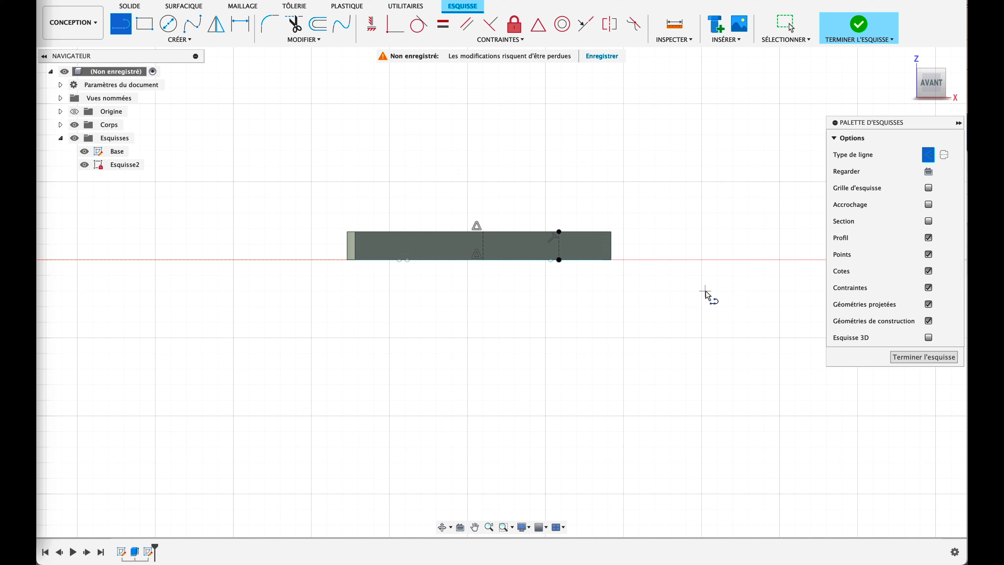
Draw a 0.36 mm regular line along the upper edge from the construction line's top end, toward positive X.
scroll(645, 241, "up", 3)
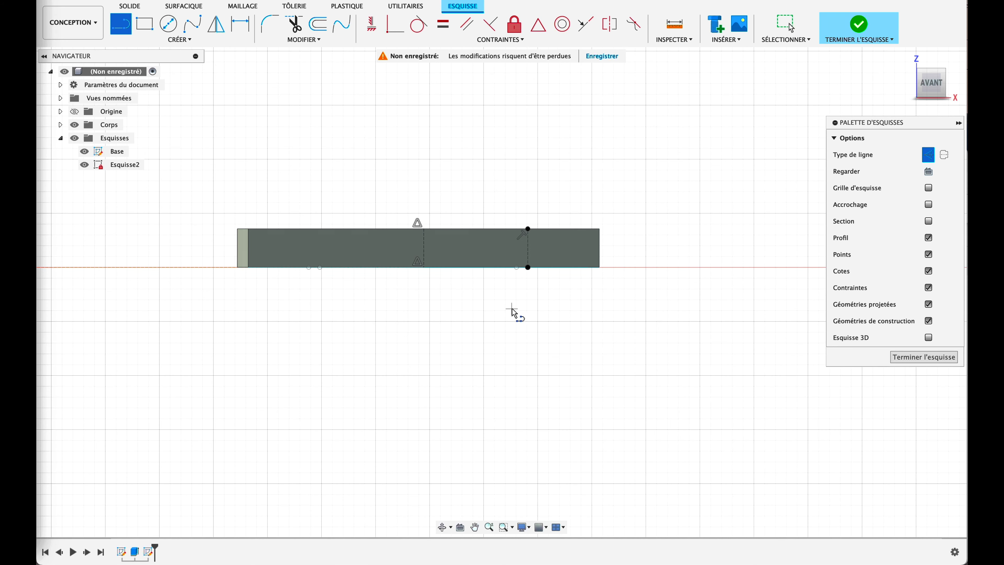
scroll(480, 324, "up", 1)
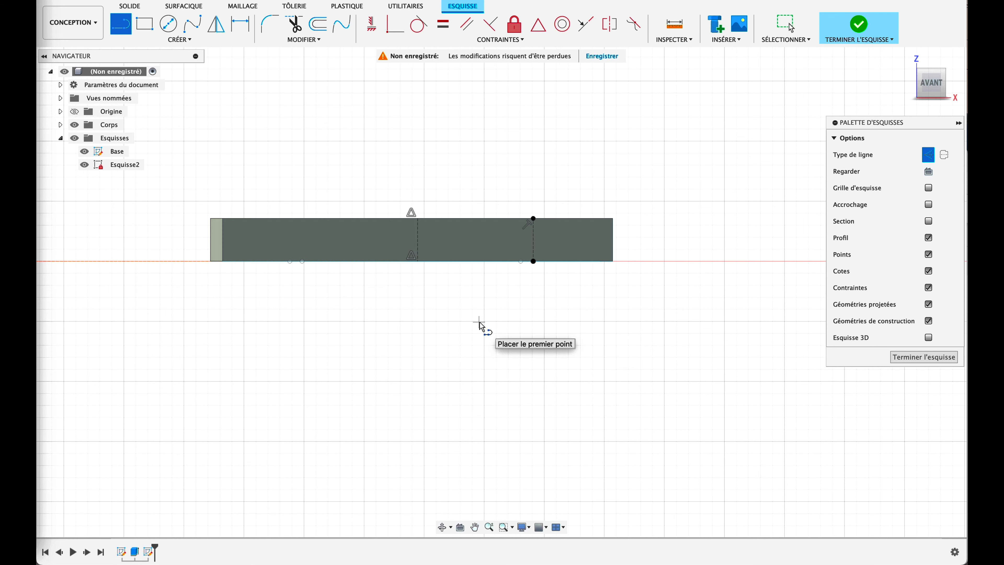
scroll(483, 322, "up", 1)
scroll(392, 294, "up", 1)
scroll(392, 295, "up", 1)
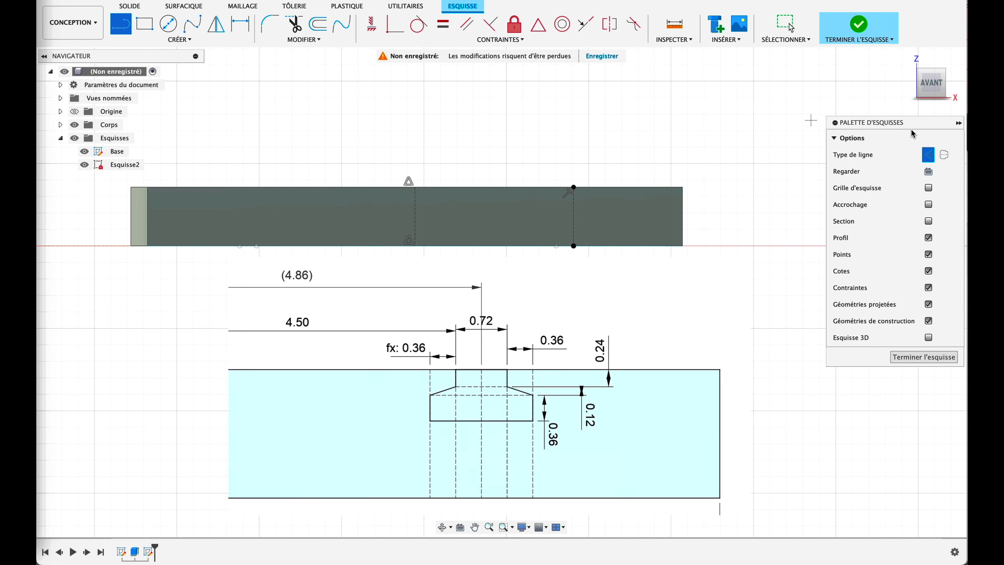
left_click(927, 155)
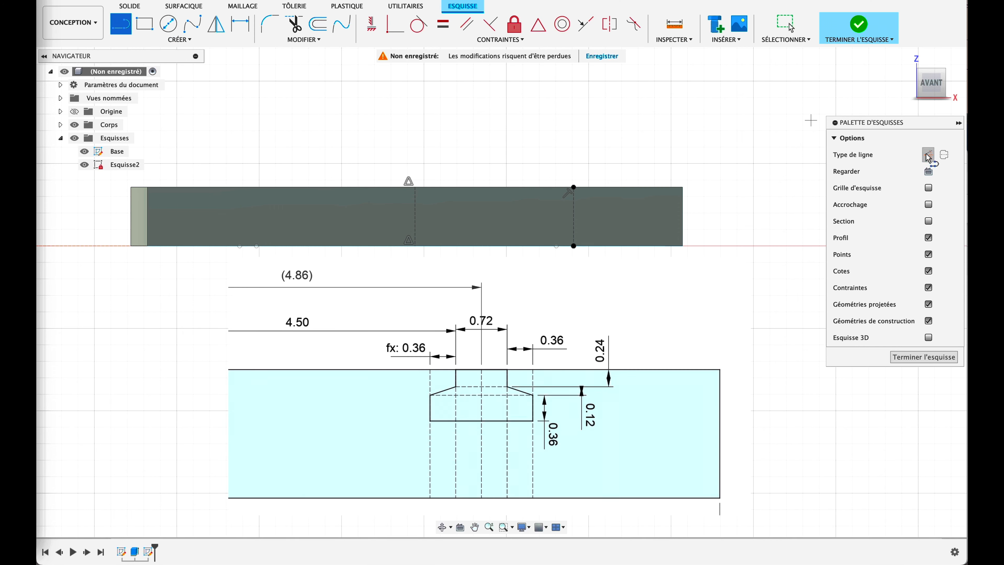
left_click(573, 187)
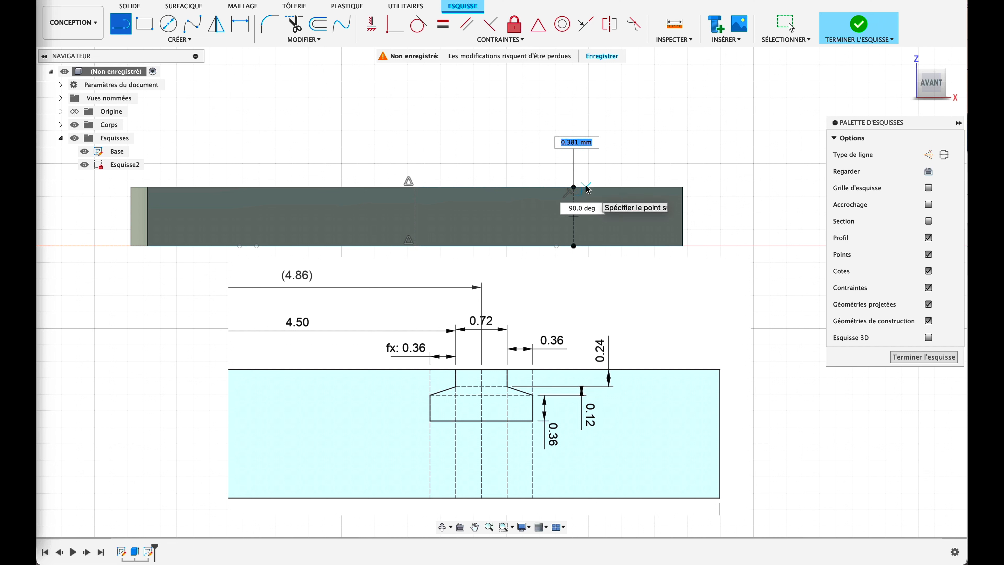
type("0.36")
key("Return")
key("Escape")
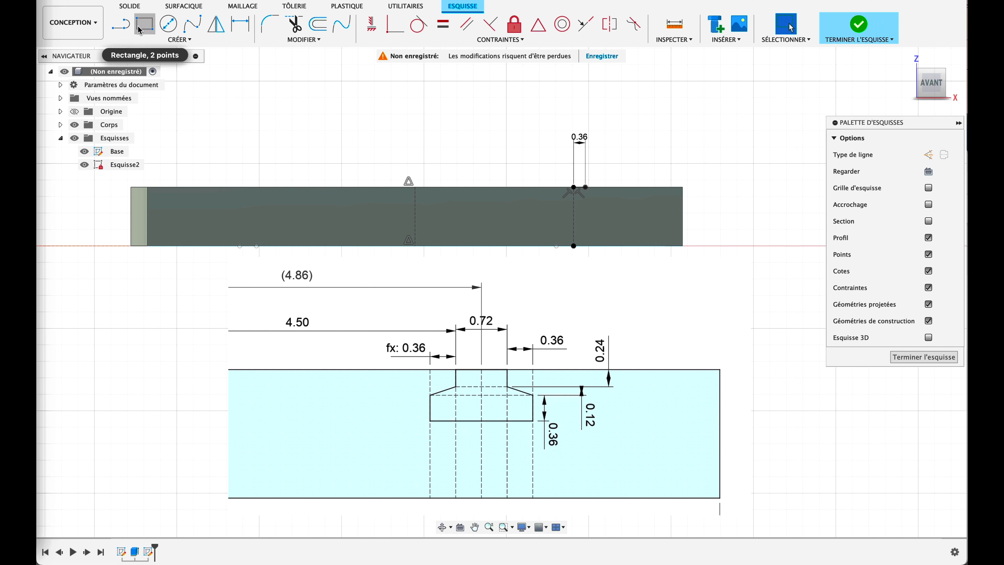
Draw a vertical construction line from the outer end of the 0.36 mm line down to the lower edge.
left_click(929, 156)
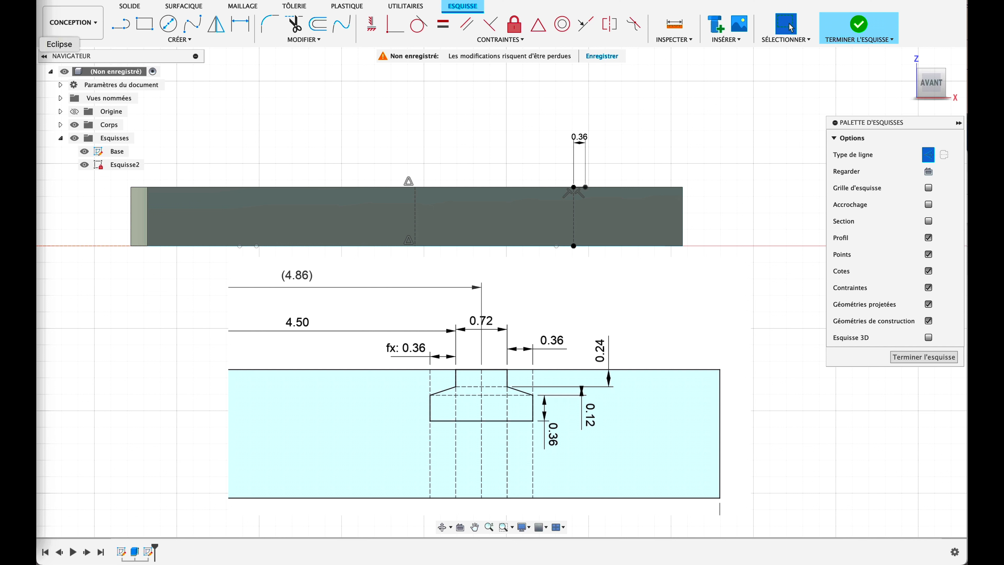
left_click(120, 25)
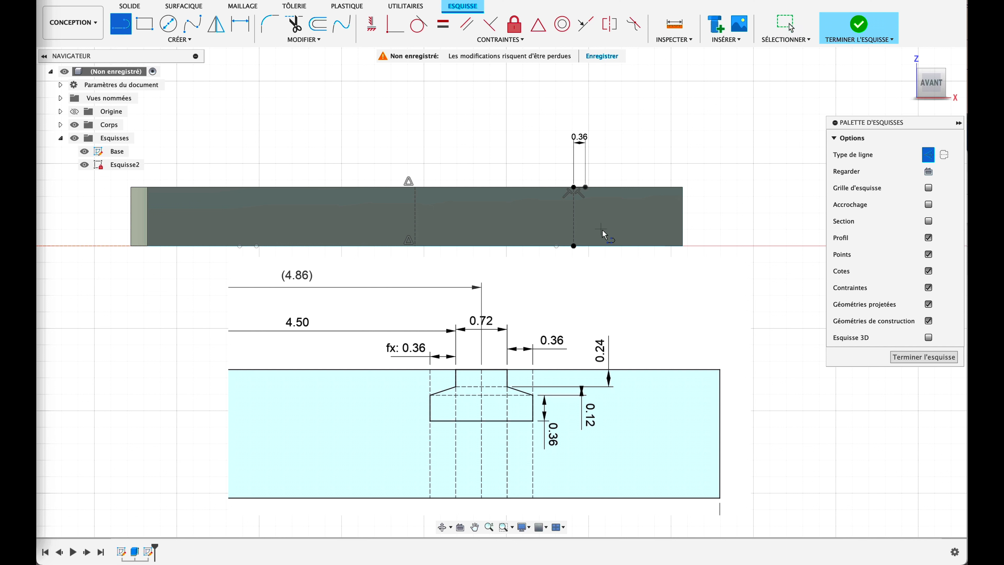
left_click(586, 188)
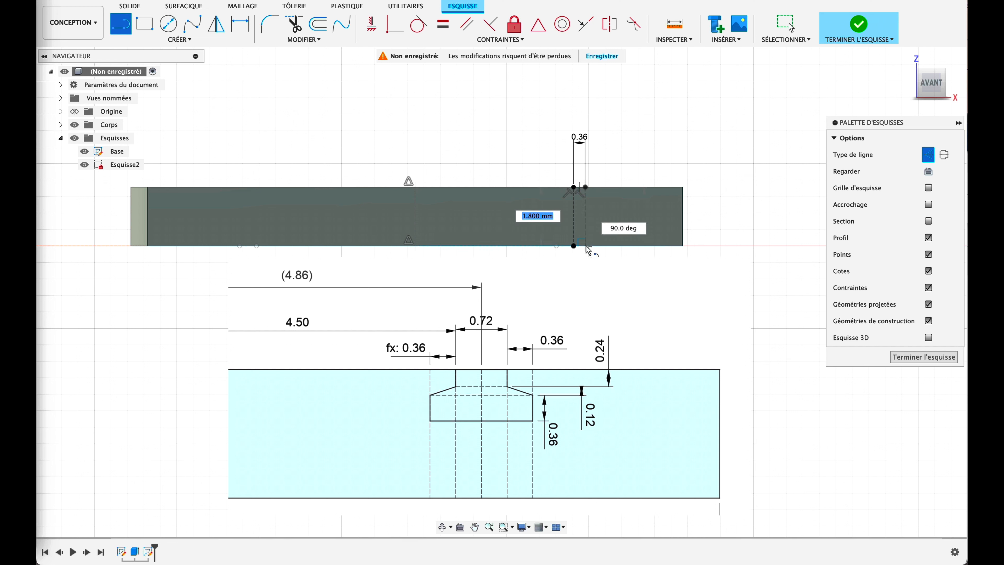
double_click(586, 244)
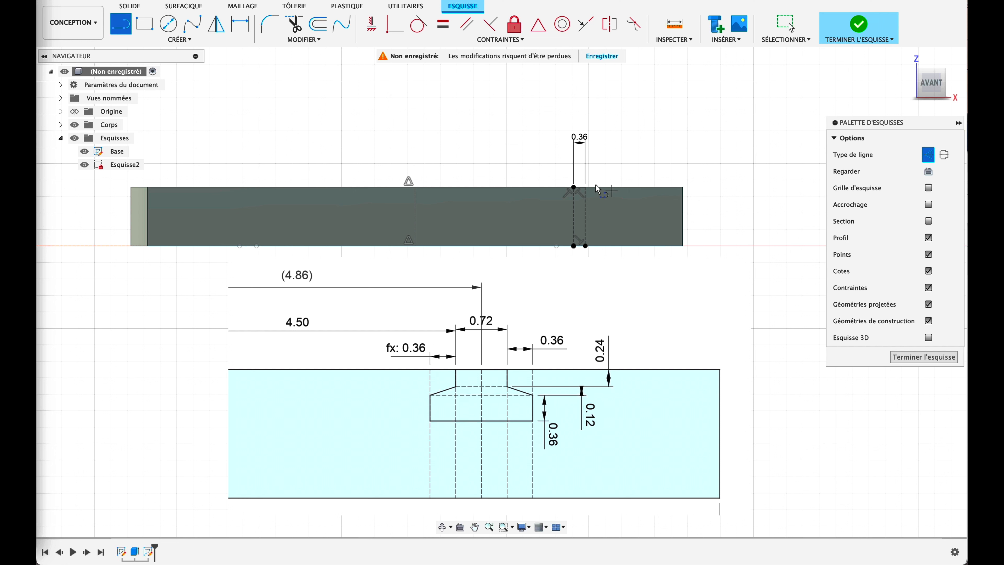
Add another full-height vertical construction line further along positive X and dimension it 0.36 mm from the previous one.
left_click(605, 188)
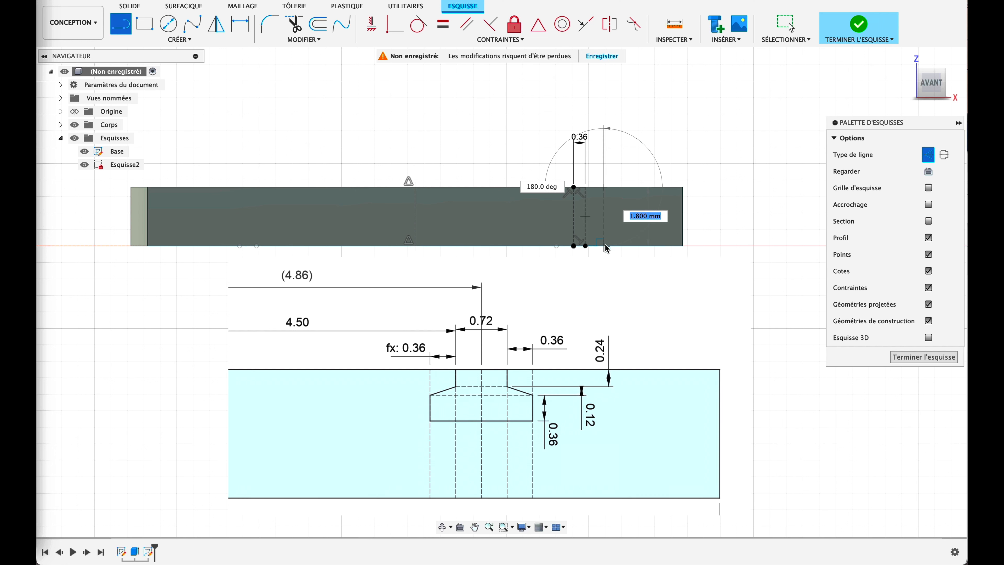
left_click(605, 245)
key("d")
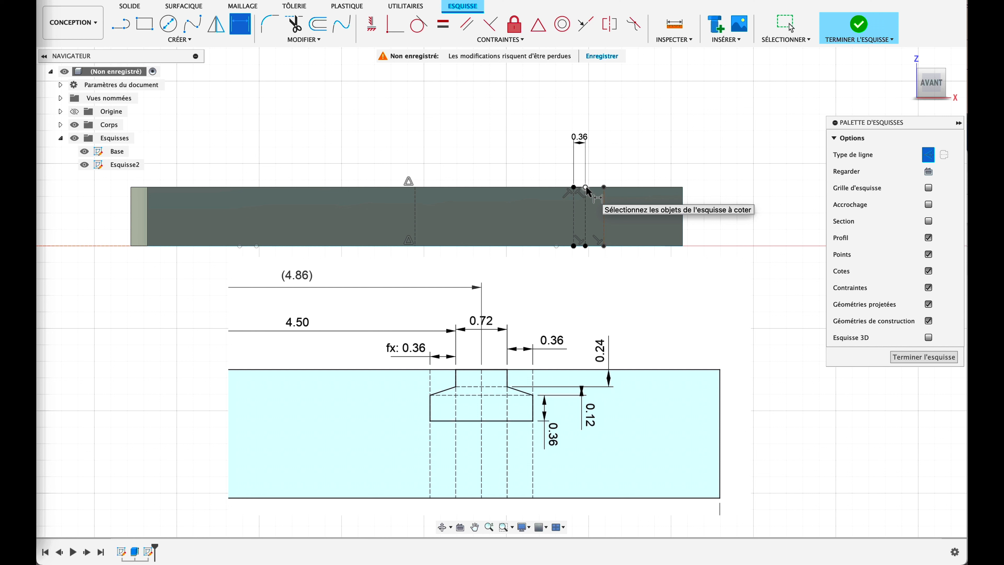
left_click(586, 188)
left_click(604, 187)
left_click(624, 157)
type("0.36")
key("Return")
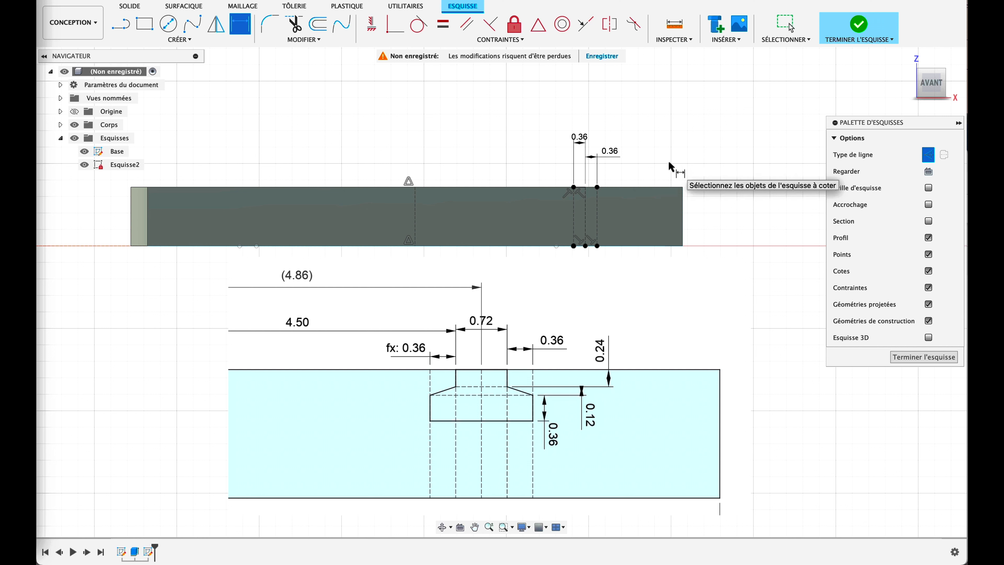
Add an outermost full-height vertical construction line on the positive X side, dimensioned 0.24 mm from its neighbour.
key("l")
left_click(614, 187)
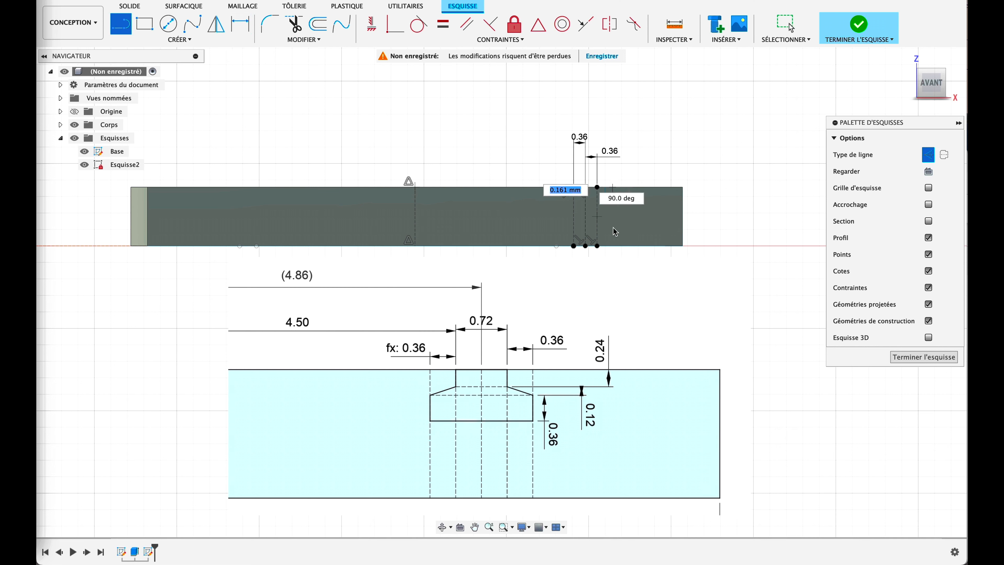
left_click(613, 246)
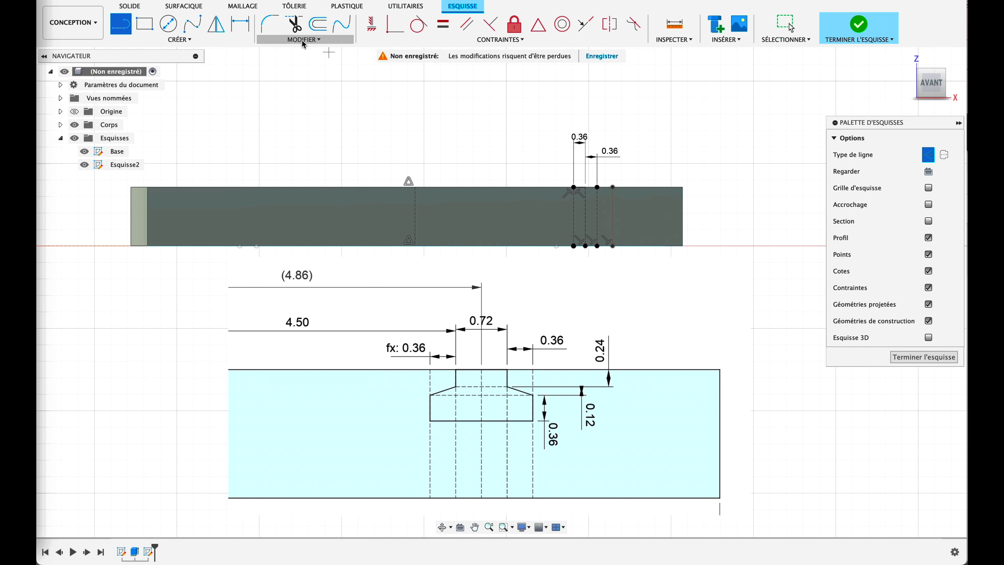
left_click(238, 23)
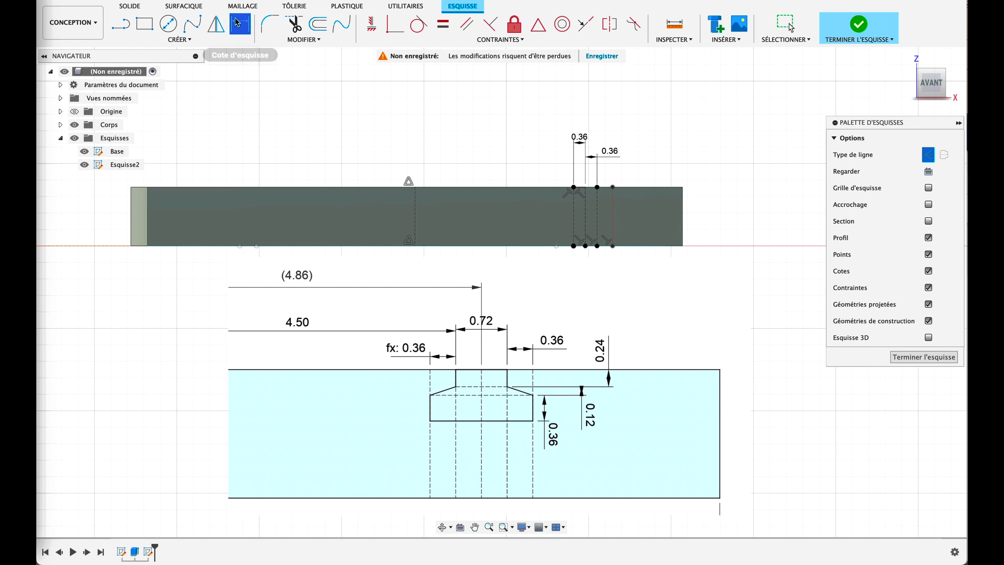
left_click(598, 187)
left_click(613, 187)
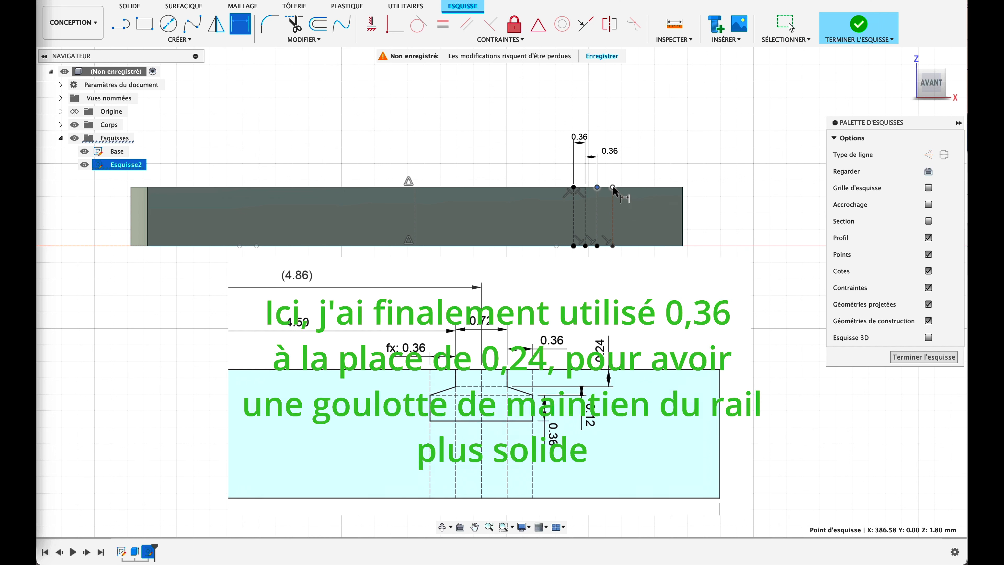
left_click(644, 177)
type("0.24")
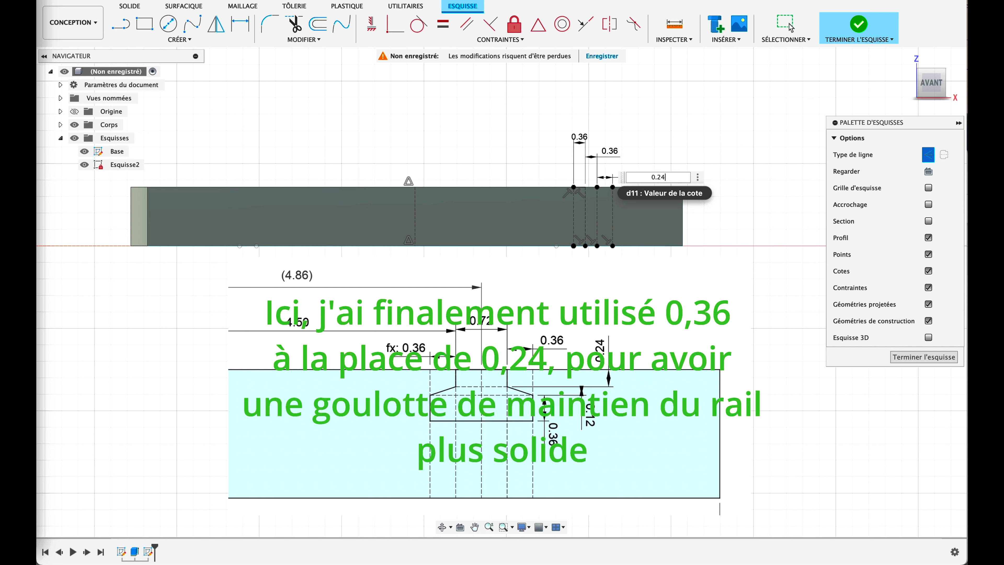
key("Return")
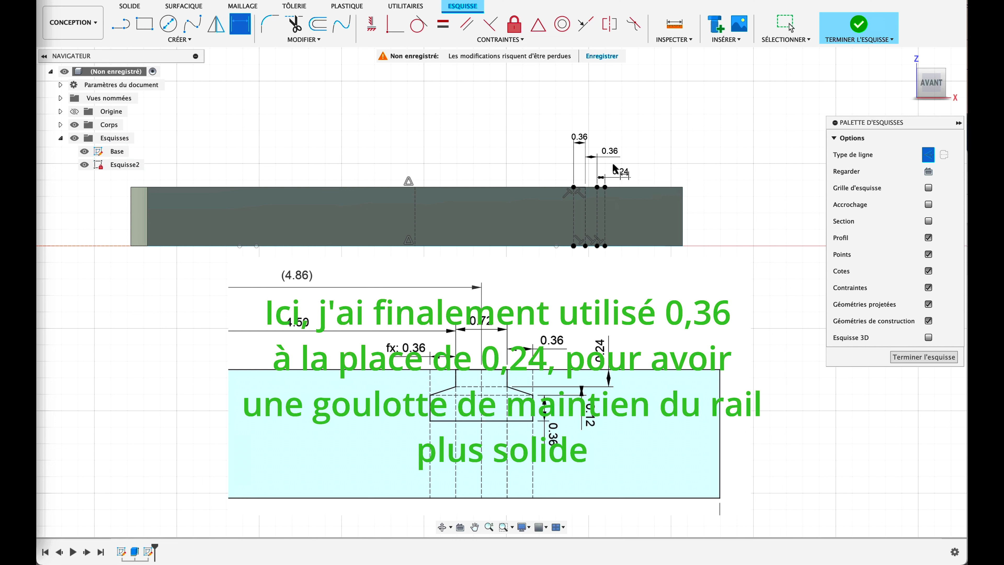
Draw three full-height vertical construction lines between the face's centre line and the line through the projected point.
left_click(121, 24)
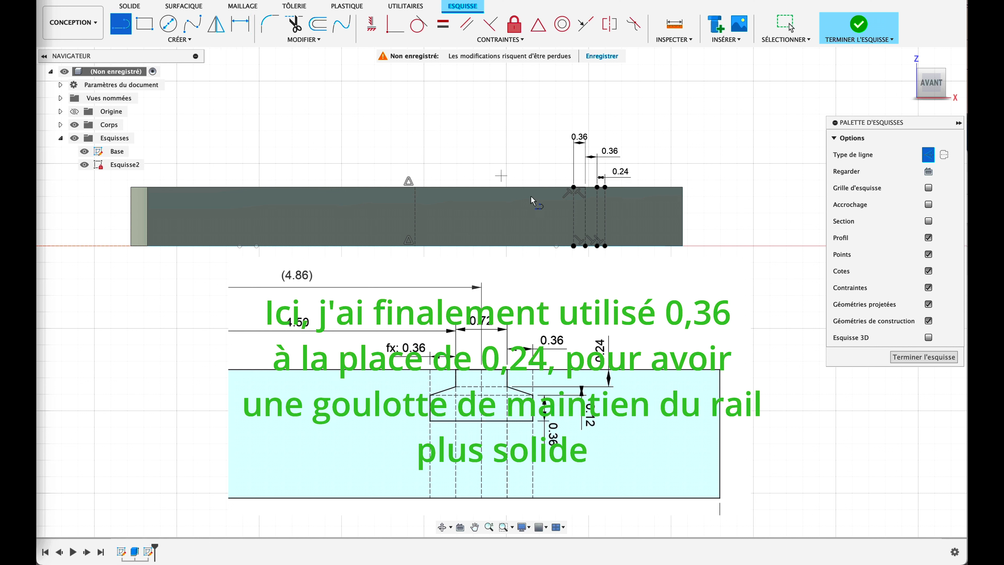
left_click(551, 187)
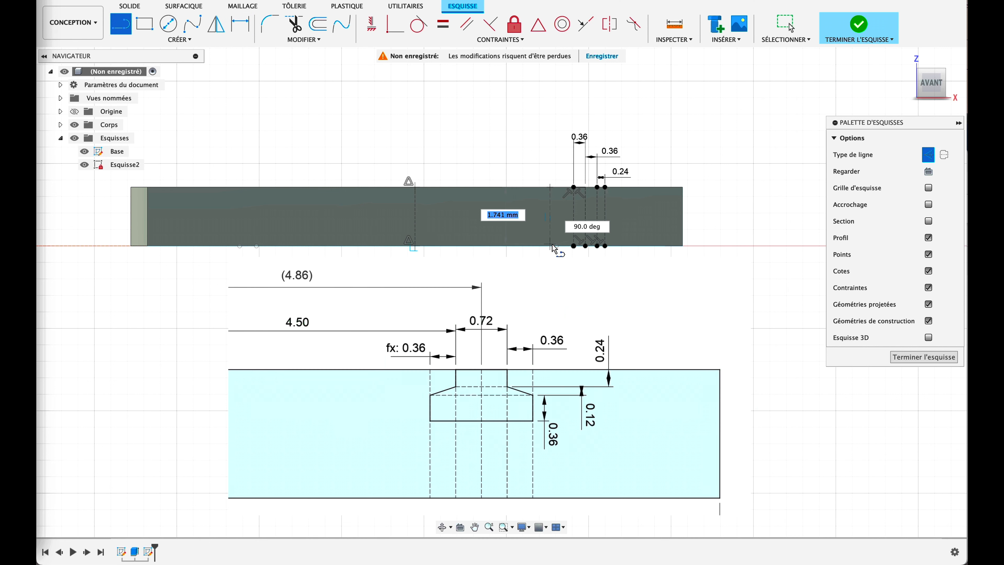
left_click(550, 246)
left_click(527, 187)
double_click(527, 245)
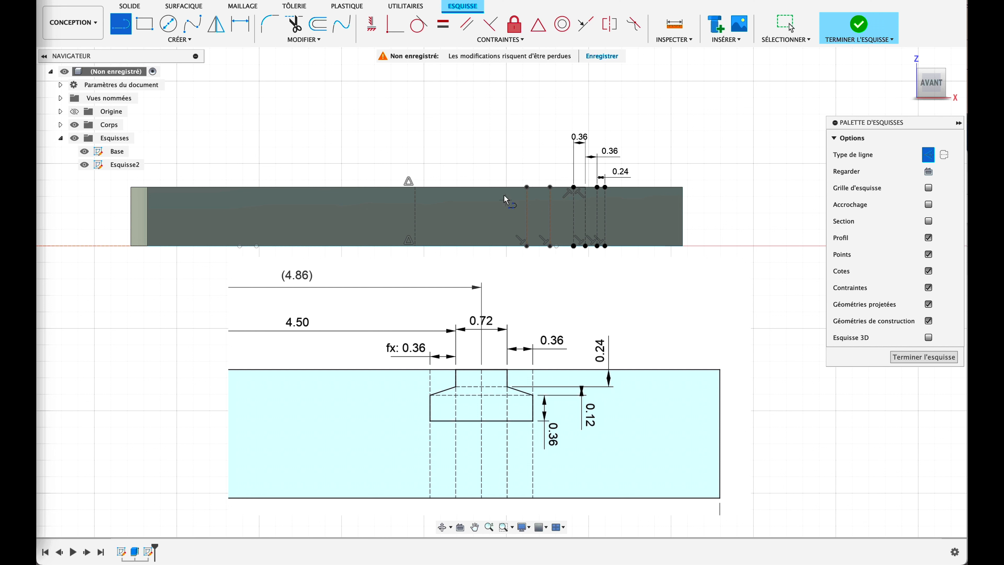
left_click(509, 187)
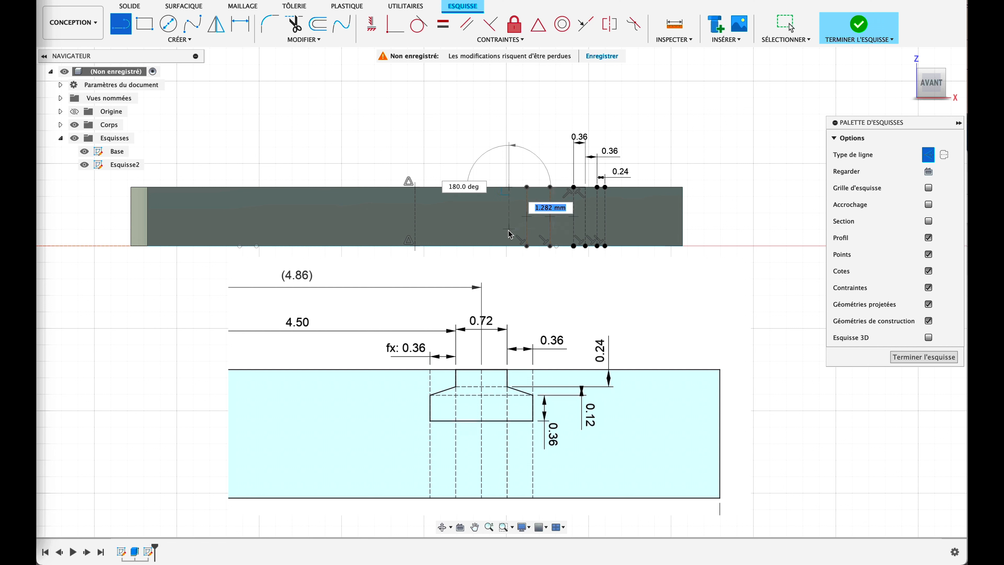
double_click(509, 246)
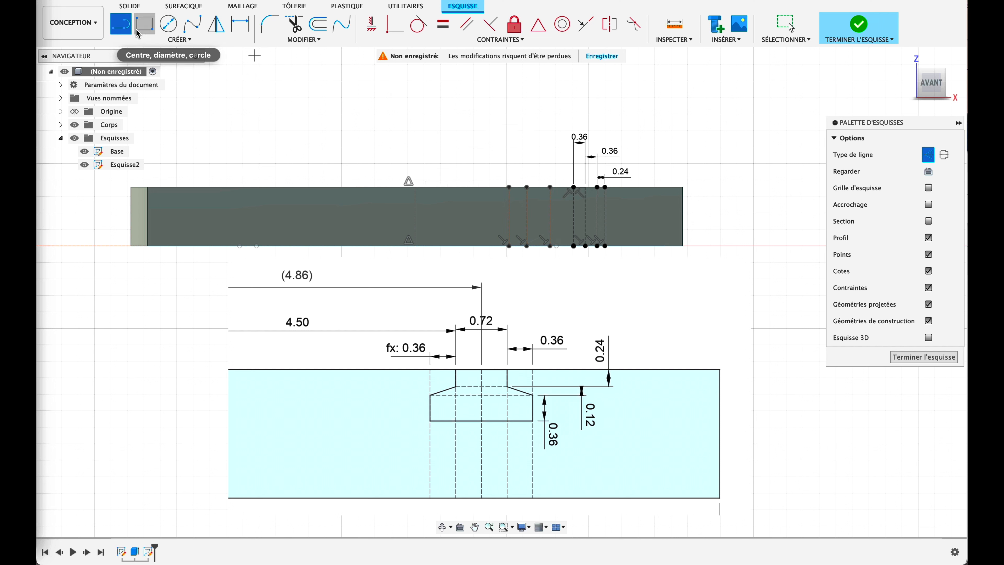
Dimension the nearest of the three new vertical construction lines 0.36 mm from the line through the projected point.
left_click(241, 24)
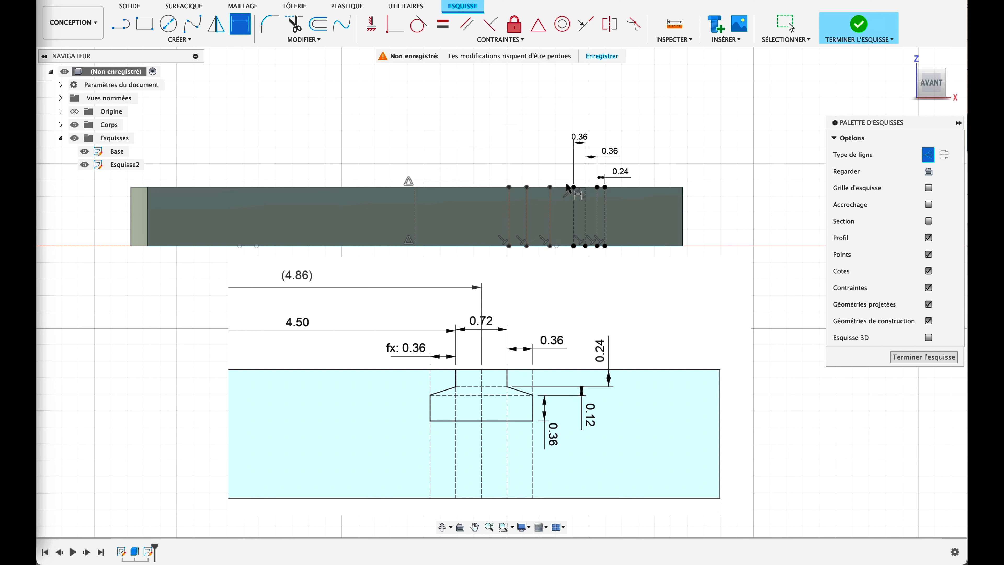
left_click(574, 193)
left_click(550, 193)
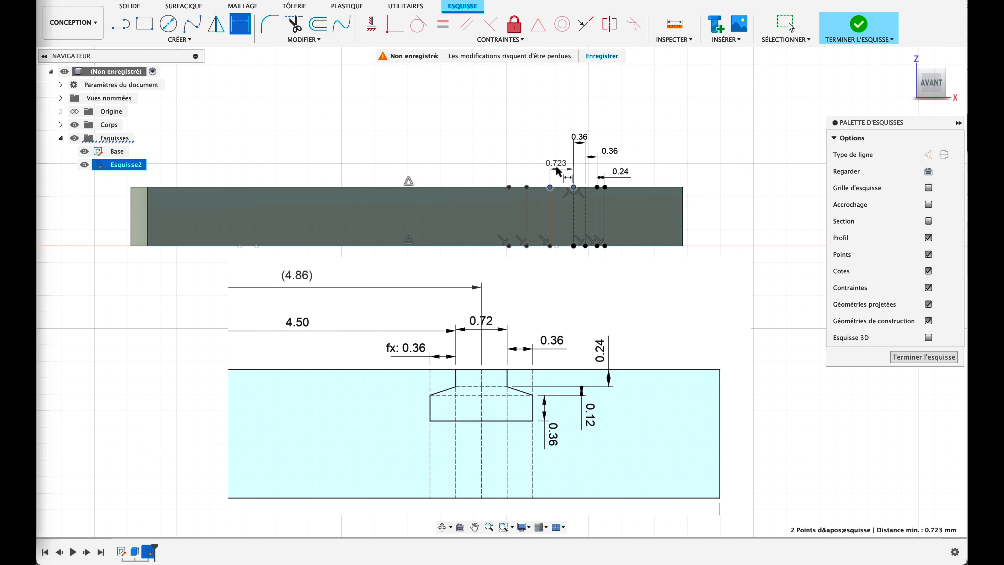
left_click(557, 165)
type("0.3")
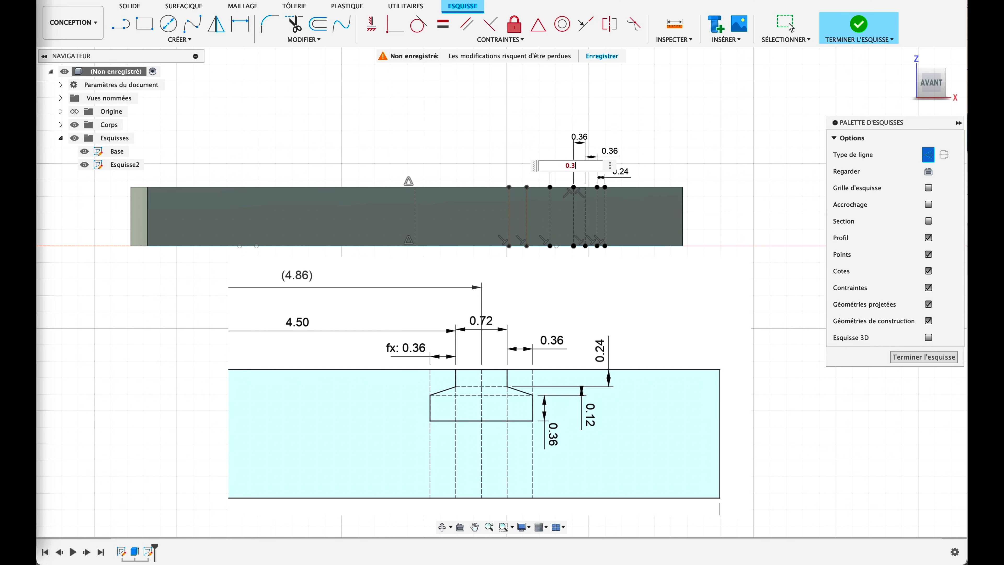
type("6")
key("Return")
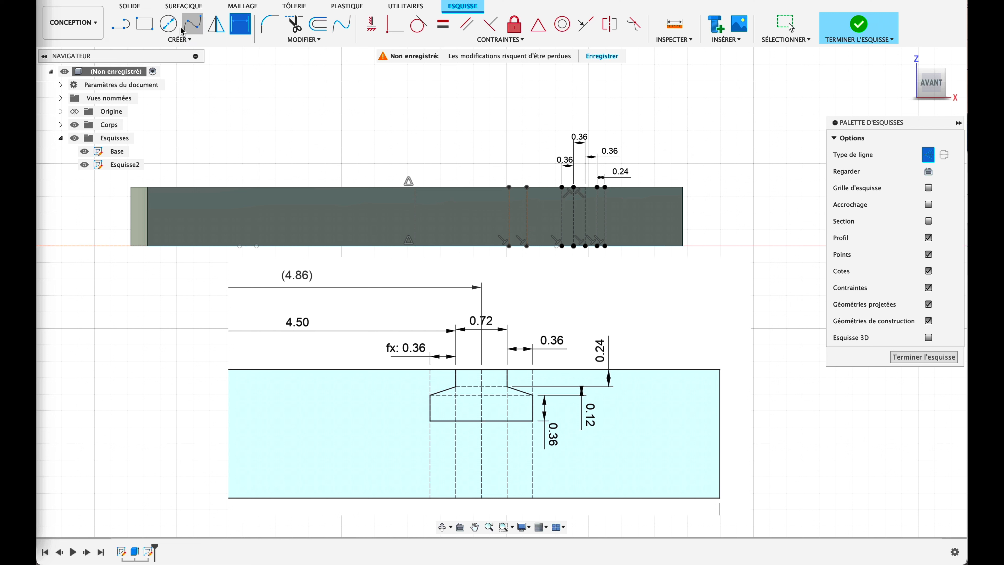
Dimension the middle of the three new construction lines 0.36 mm from its neighbour on the positive X side.
left_click(126, 27)
left_click(237, 19)
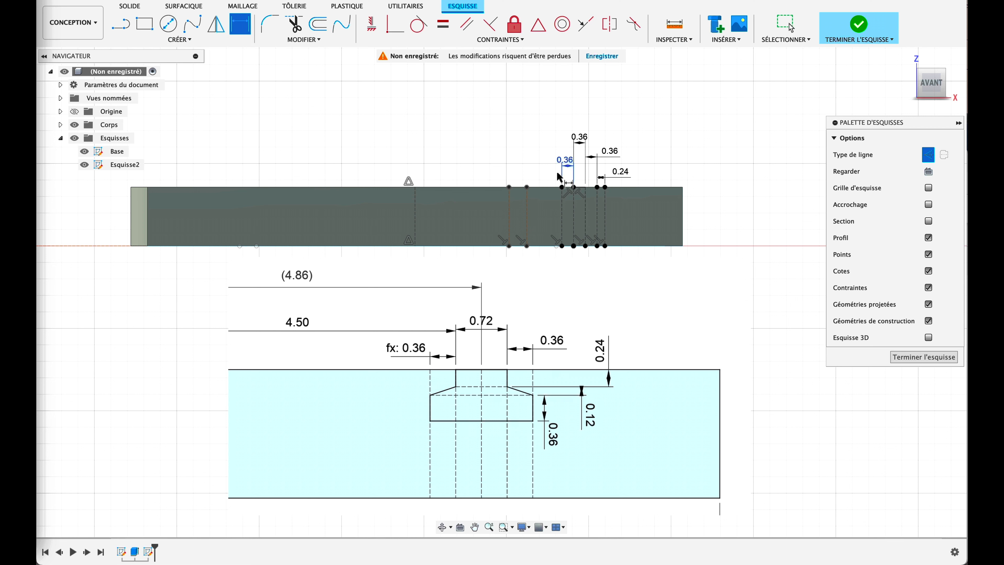
left_click(562, 186)
left_click(527, 187)
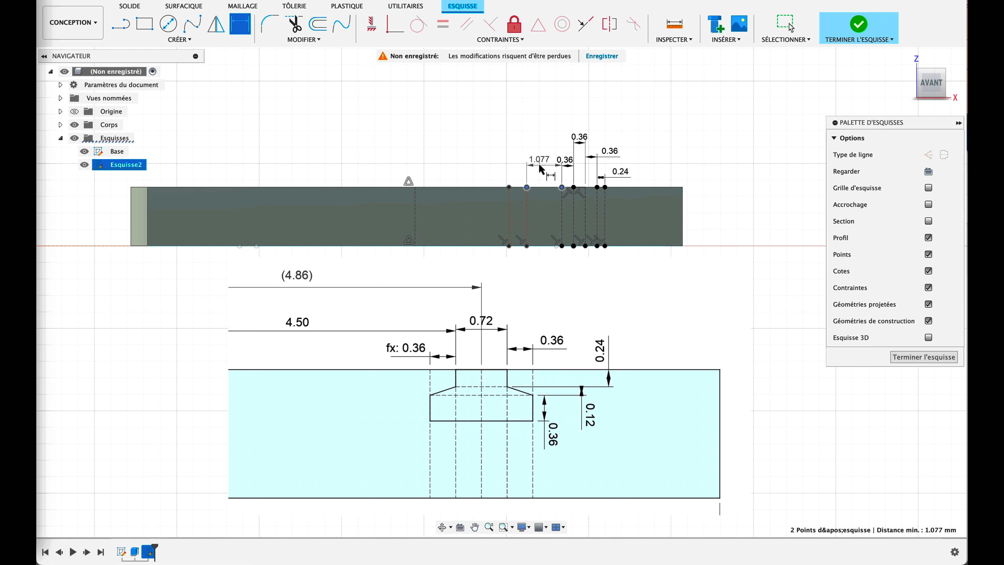
left_click(540, 165)
type("0.36")
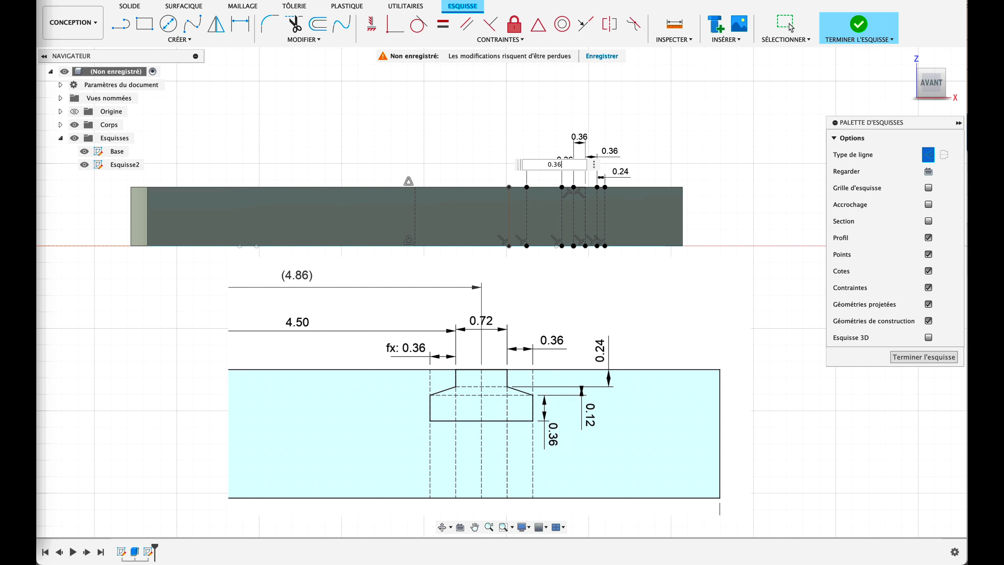
key("Return")
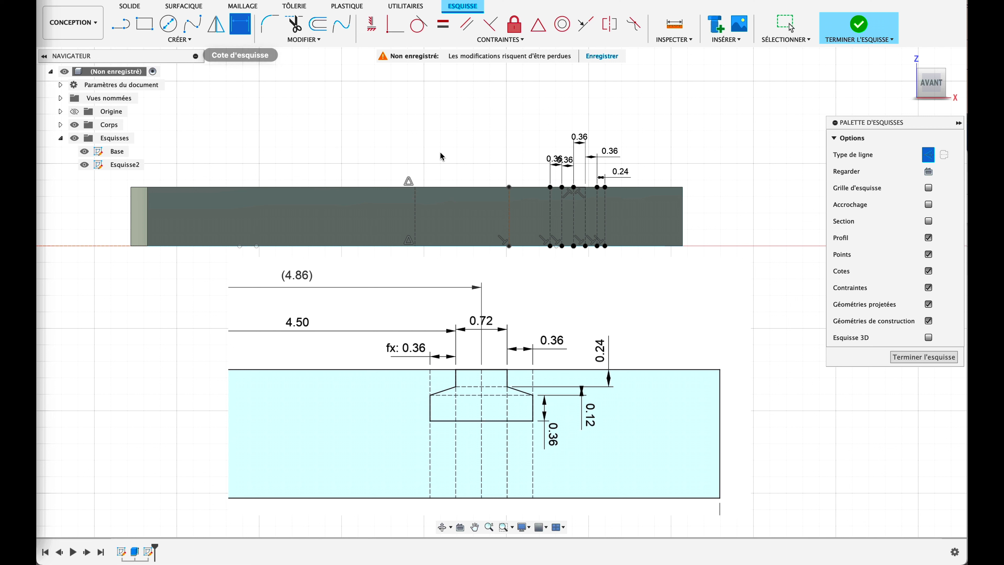
Dimension the outermost vertical construction line on the negative X side 0.24 mm from its neighbour.
left_click(550, 187)
left_click(509, 187)
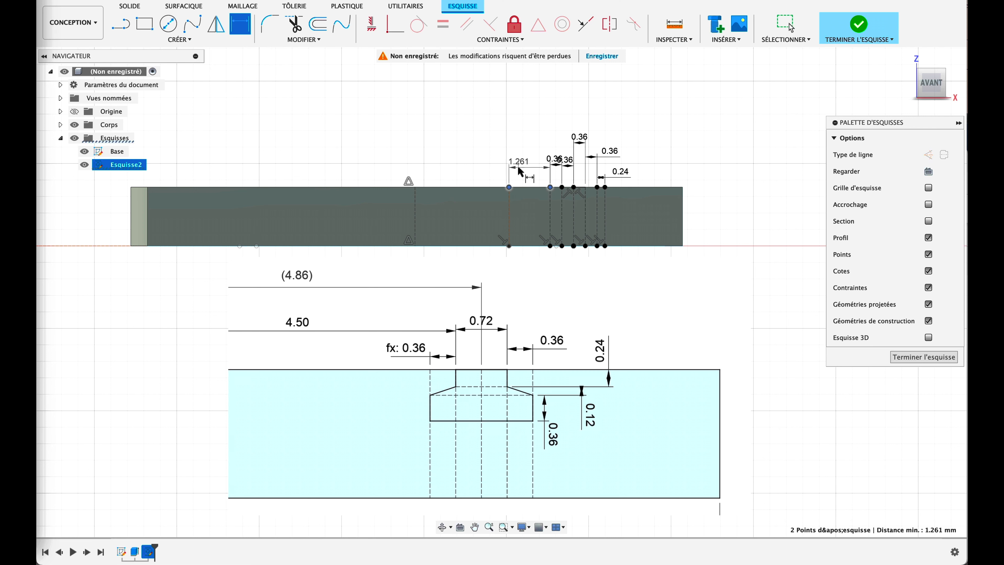
left_click(522, 170)
type("0.2")
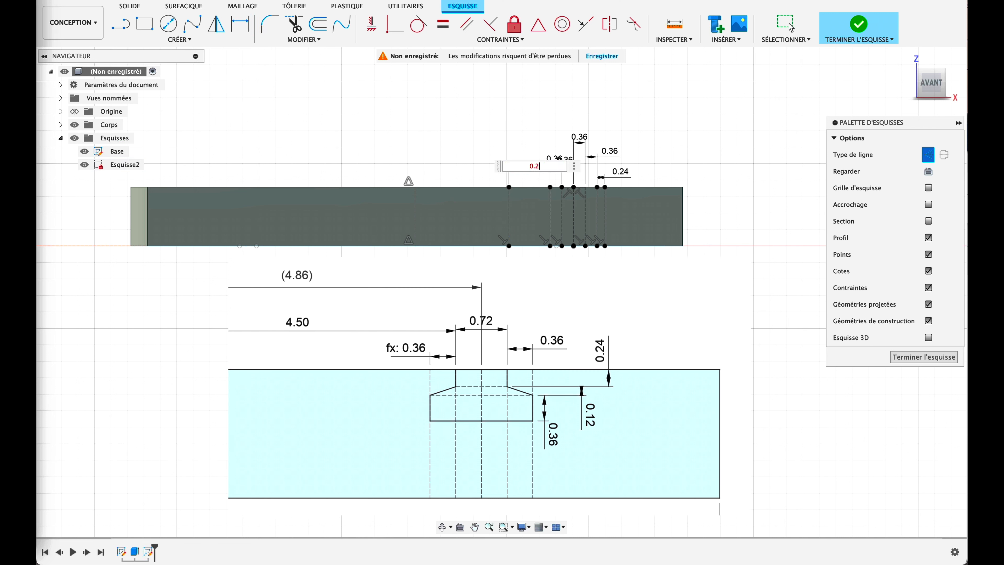
type("4")
key("Return")
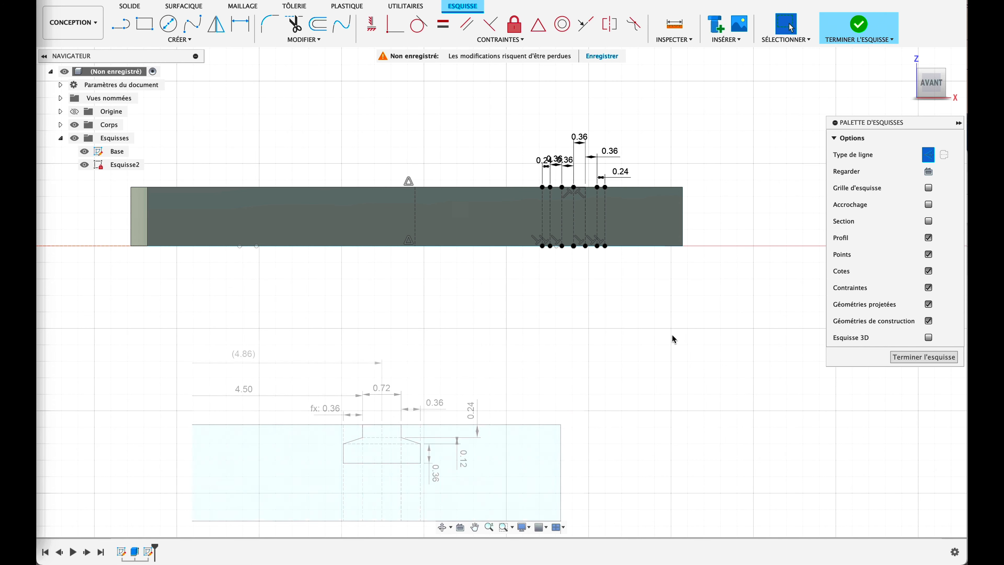
Draw a horizontal construction line between the two outermost vertical lines and dimension it 0.24 mm below the face's upper edge.
scroll(642, 159, "up", 5)
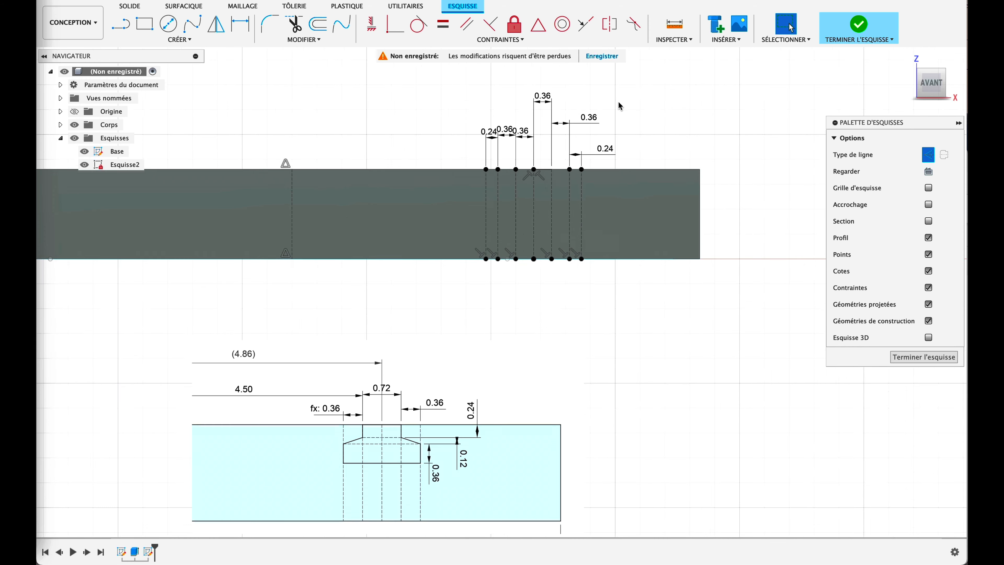
scroll(641, 118, "up", 1)
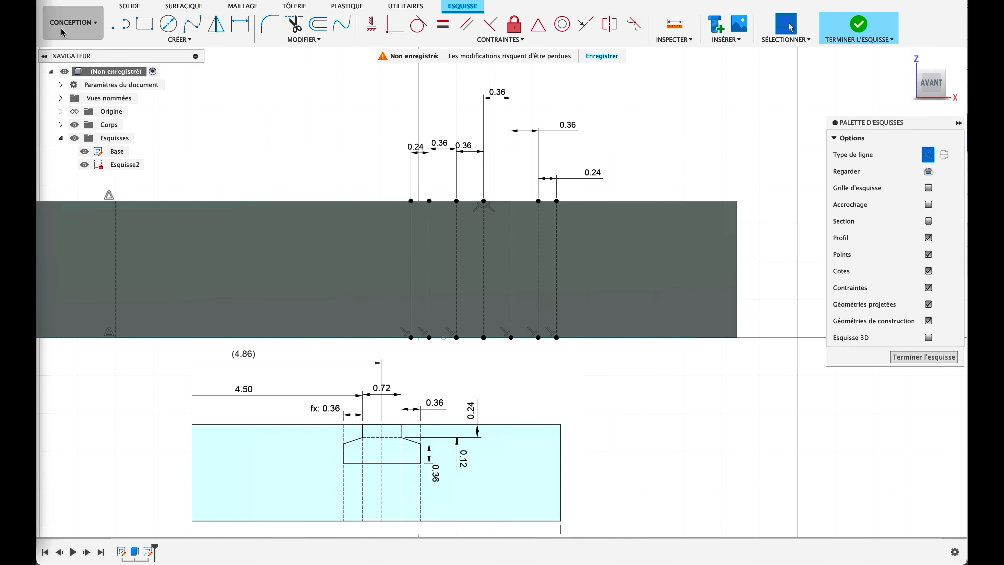
left_click(127, 28)
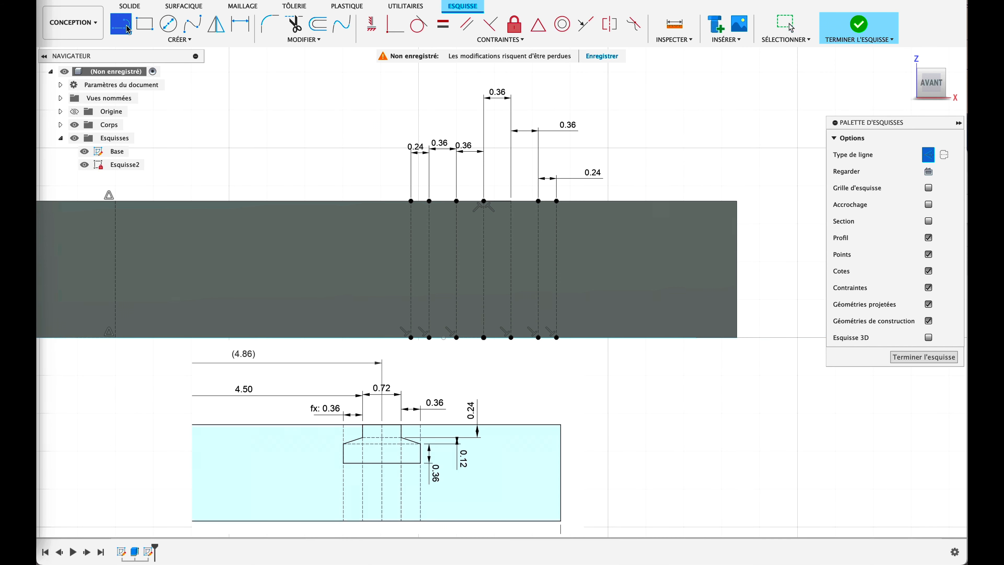
left_click(411, 231)
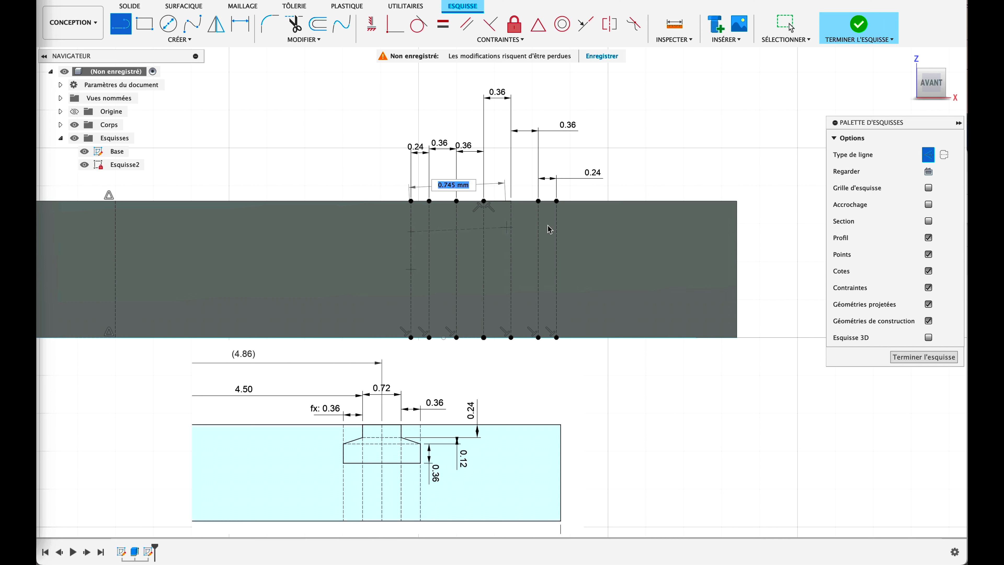
double_click(557, 236)
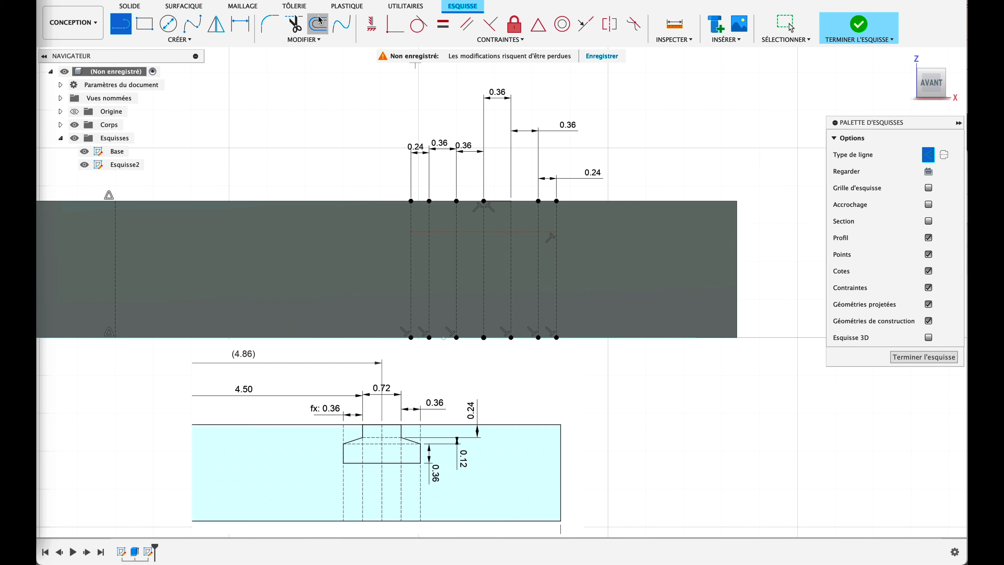
left_click(240, 24)
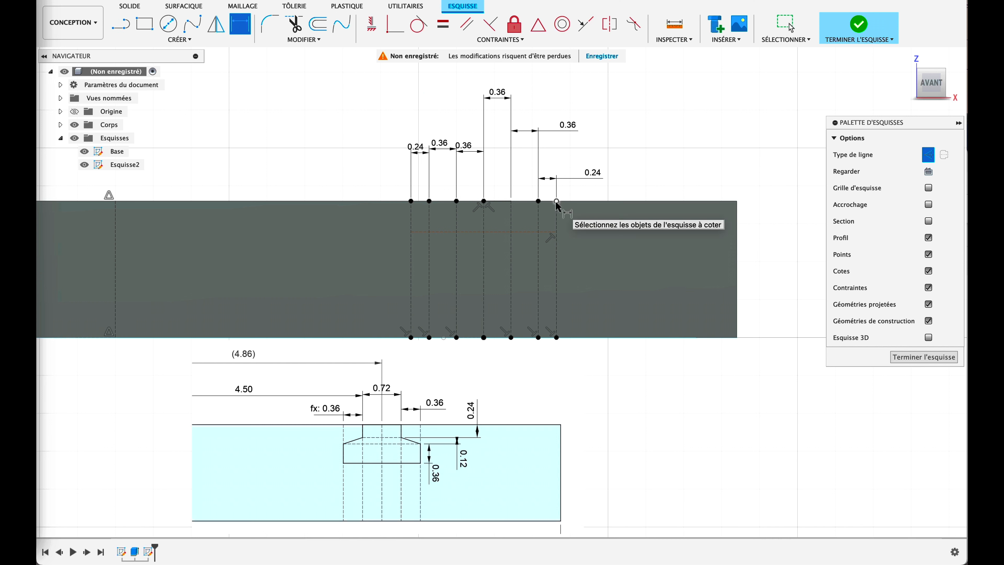
left_click(557, 201)
left_click(557, 232)
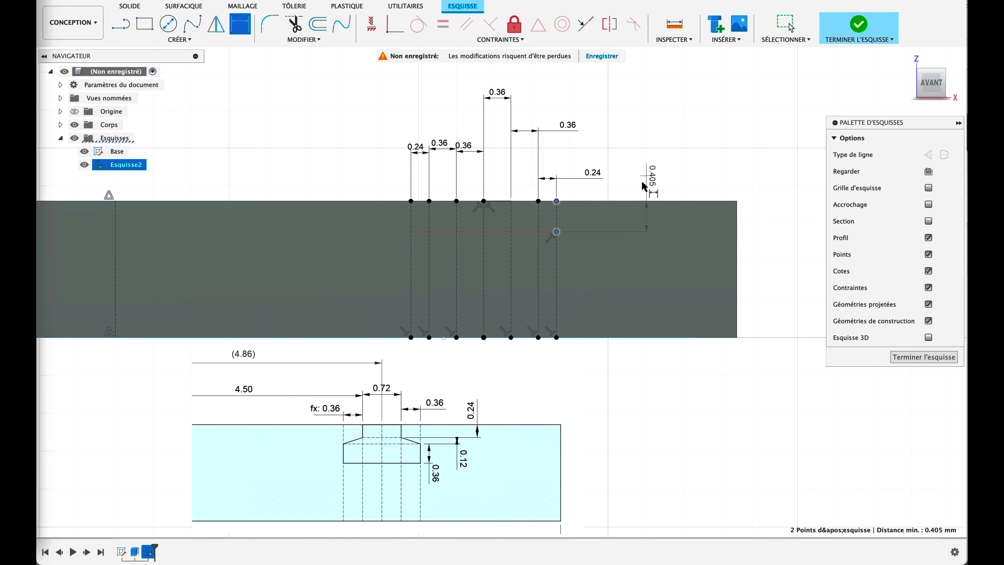
left_click(616, 216)
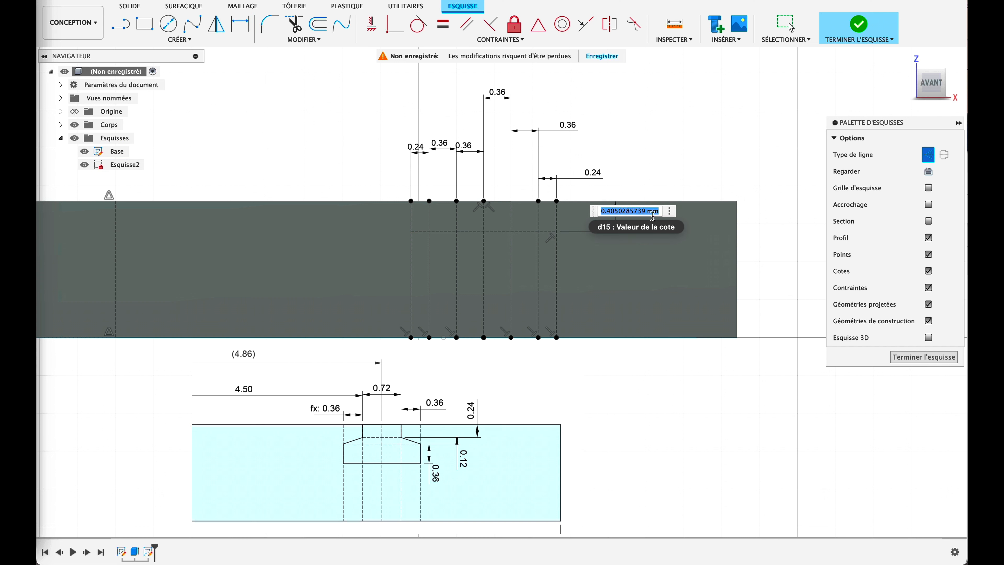
type("0.24")
key("Return")
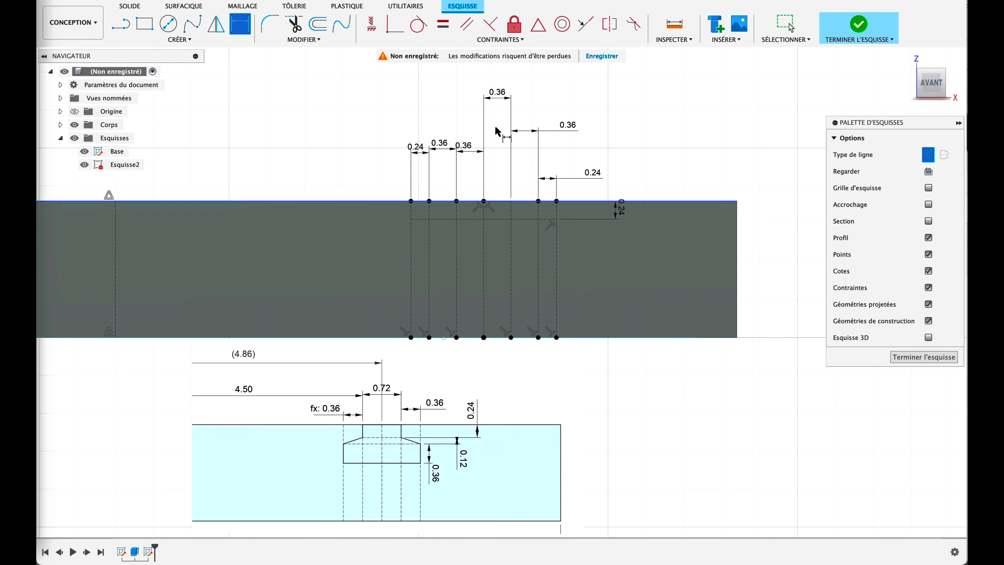
Add a second horizontal construction line between the outermost verticals and dimension it 0.12 mm below the first.
left_click(126, 30)
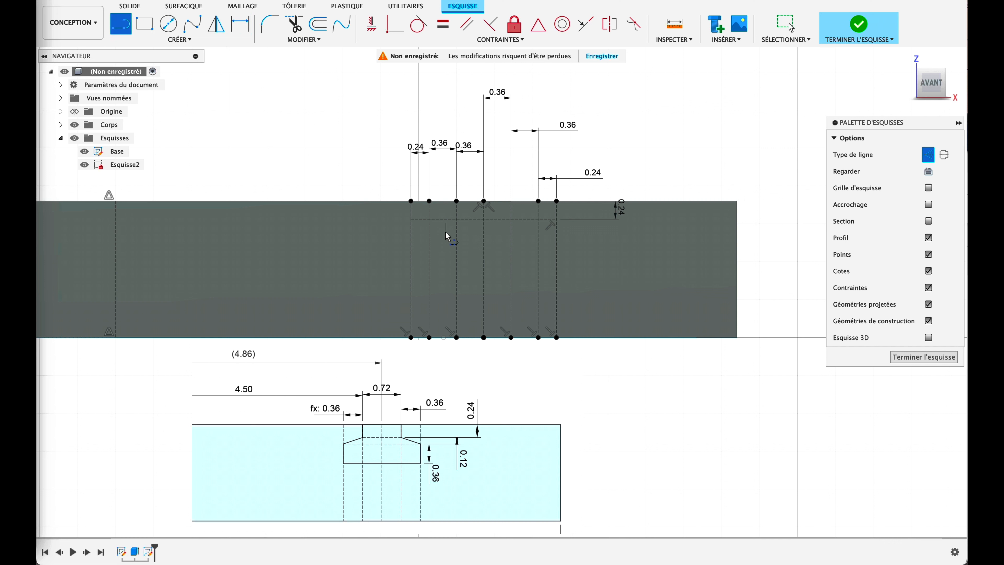
left_click(411, 240)
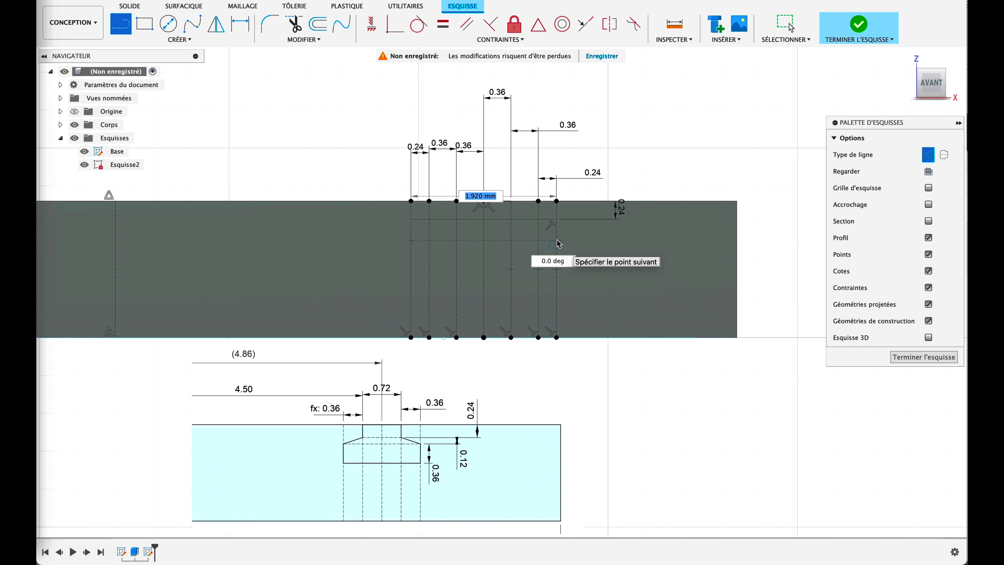
left_click(557, 239)
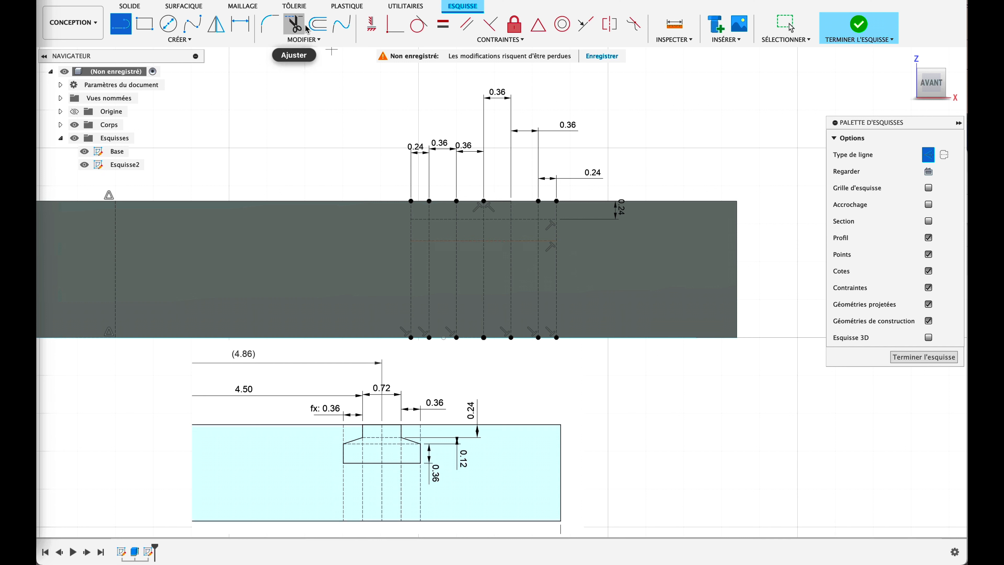
left_click(318, 25)
left_click(243, 28)
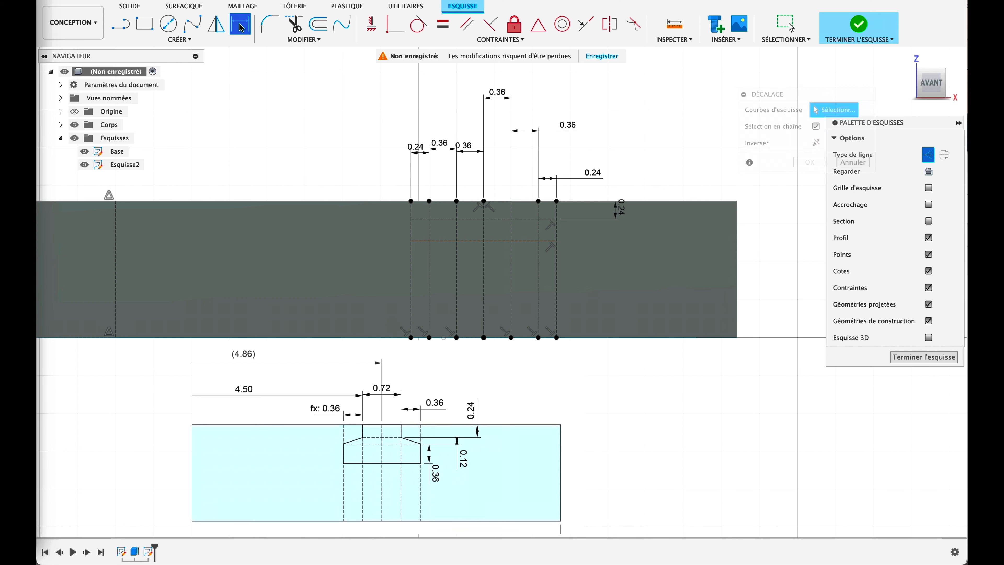
left_click(557, 219)
left_click(556, 241)
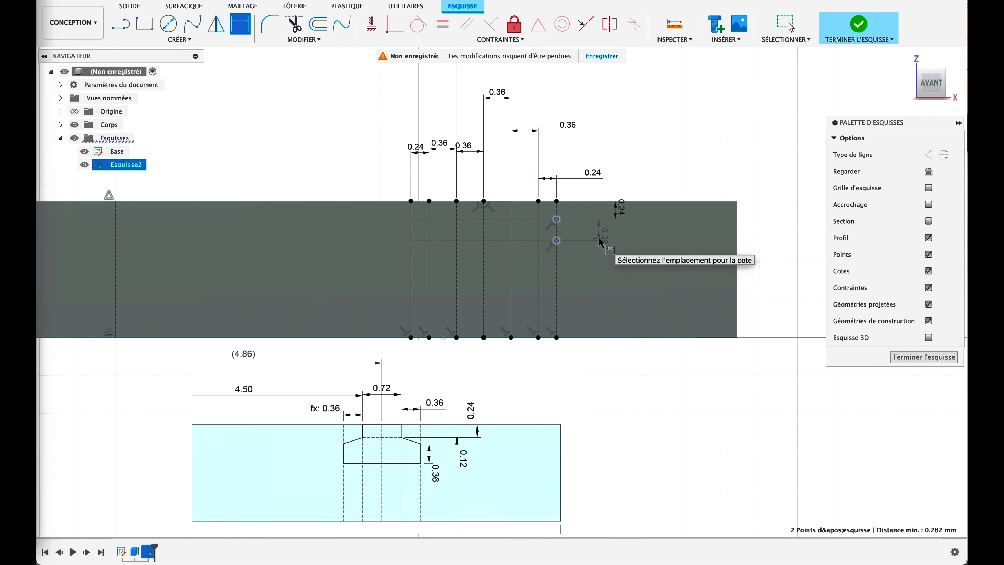
left_click(600, 243)
type("0.12")
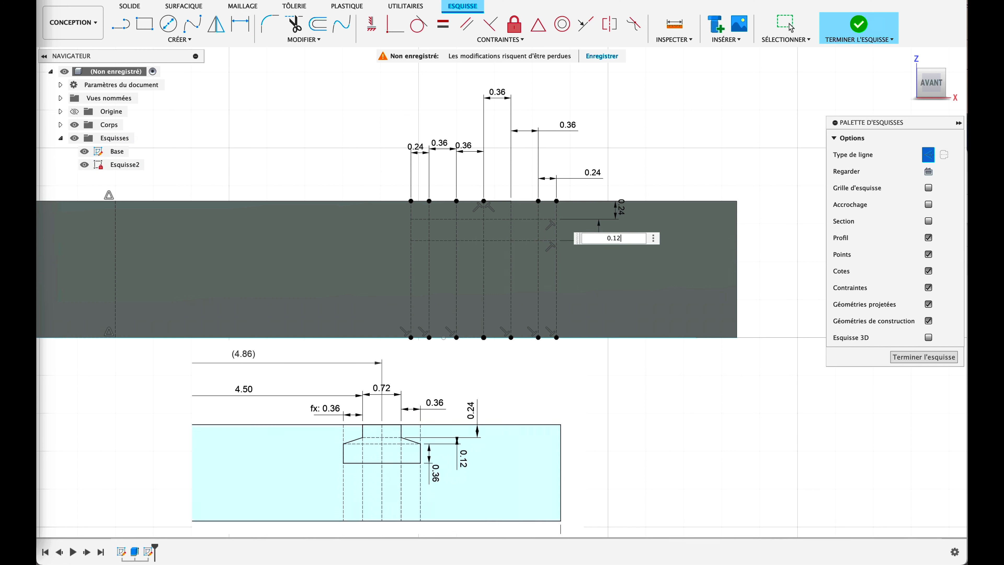
key("Return")
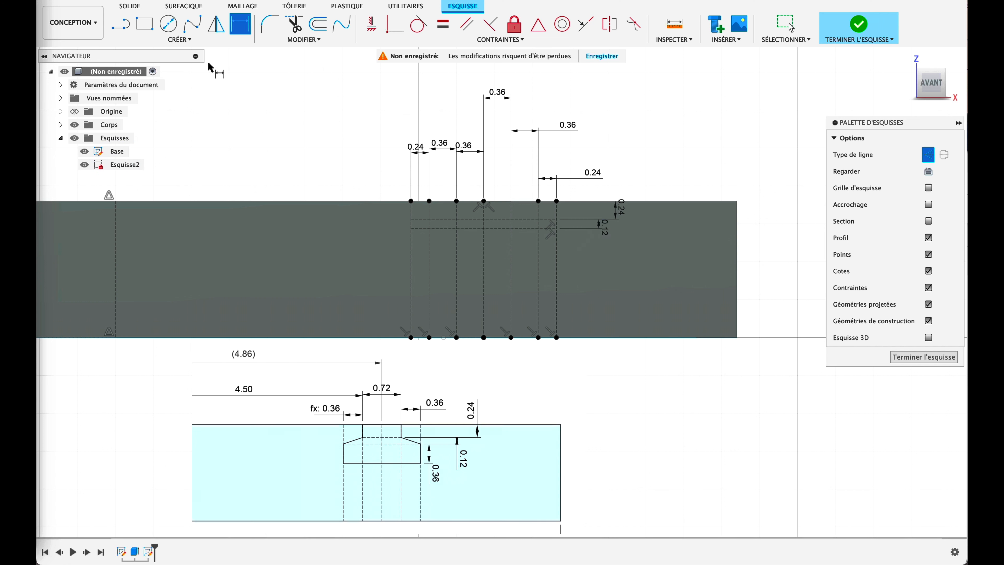
Add a third horizontal construction line between the outermost verticals, dimensioned 0.36 mm below the second.
left_click(117, 27)
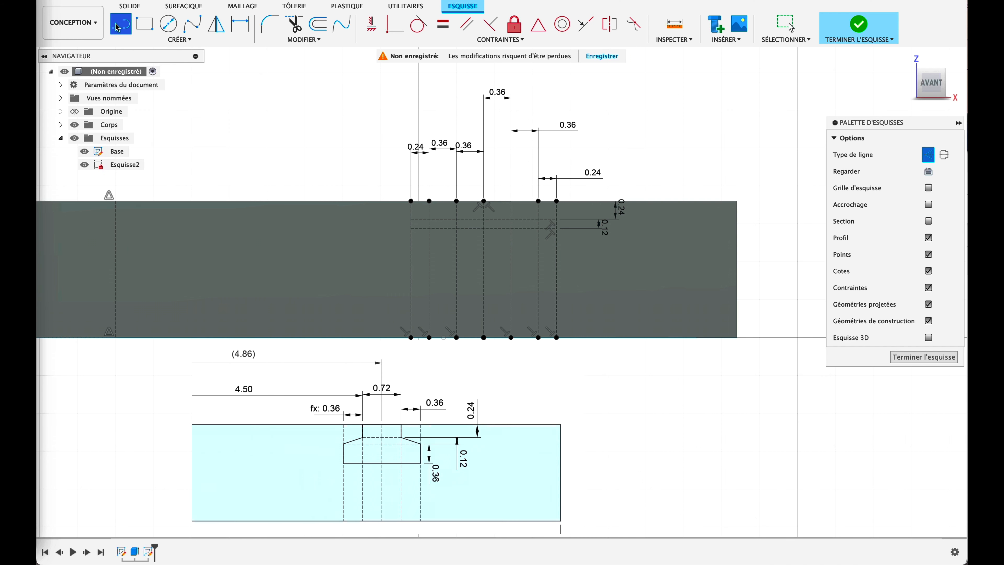
left_click(411, 259)
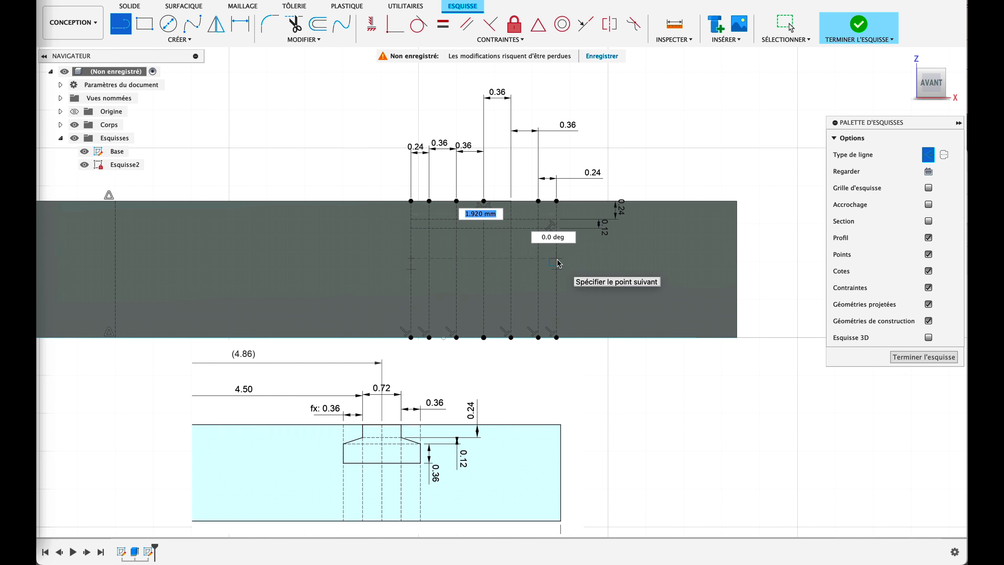
double_click(557, 259)
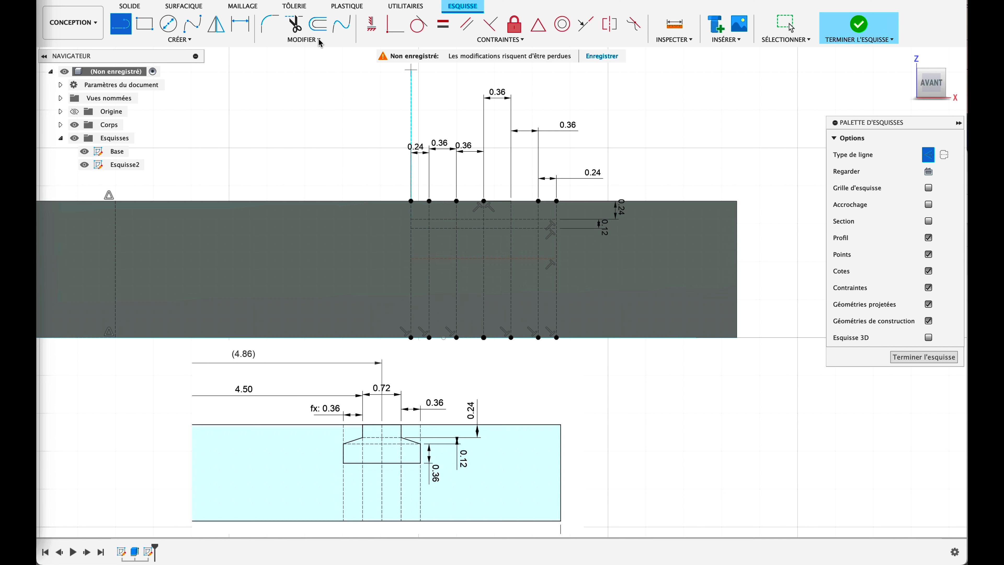
left_click(240, 24)
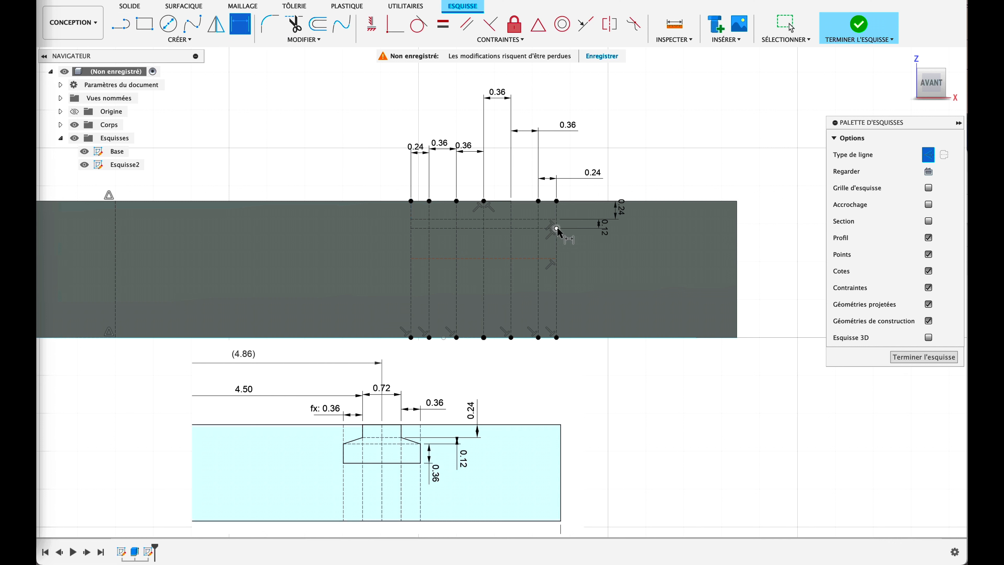
left_click(557, 228)
left_click(556, 258)
left_click(585, 263)
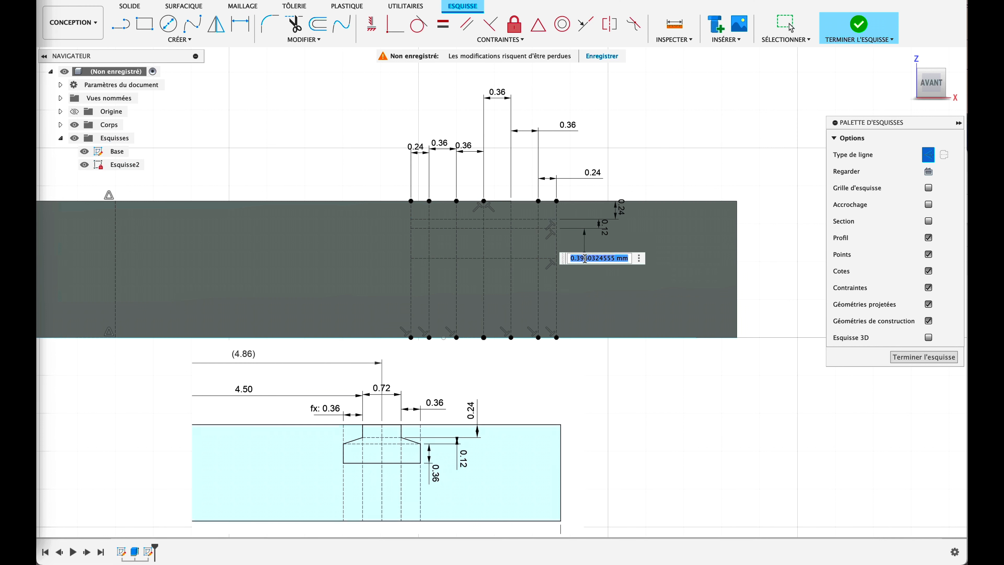
type("0.36")
key("Return")
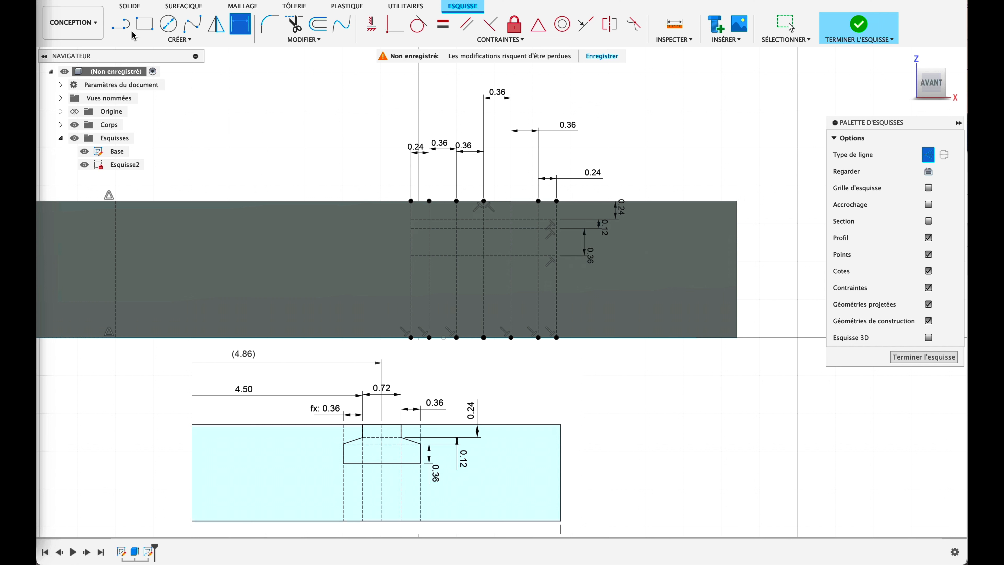
With construction mode off, draw the channel profile's positive-X side: vertical neck, slanted shoulder and vertical wall down to the lowest construction line.
left_click(121, 24)
left_click(930, 156)
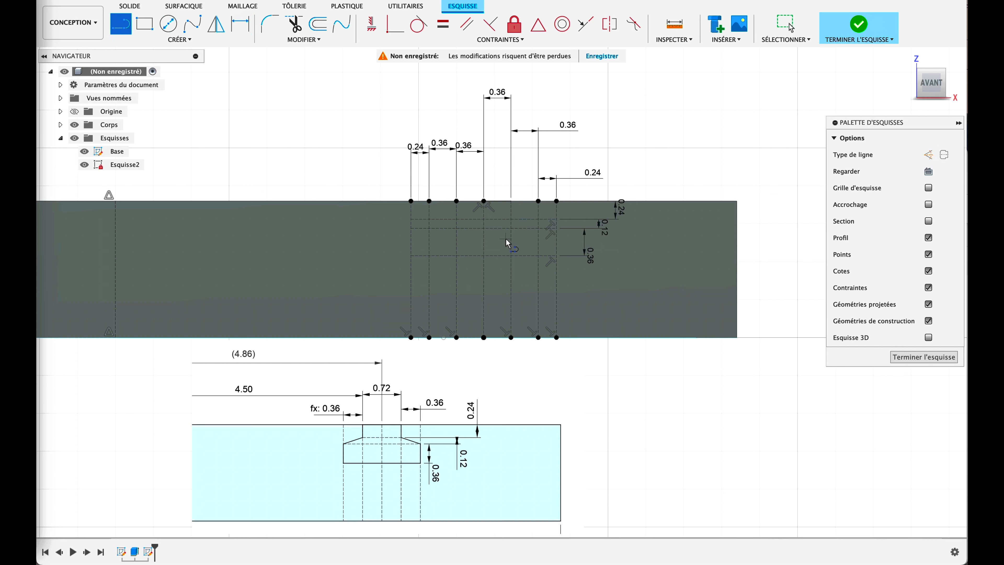
left_click(511, 202)
double_click(511, 219)
left_click(511, 219)
left_click(537, 228)
left_click(538, 256)
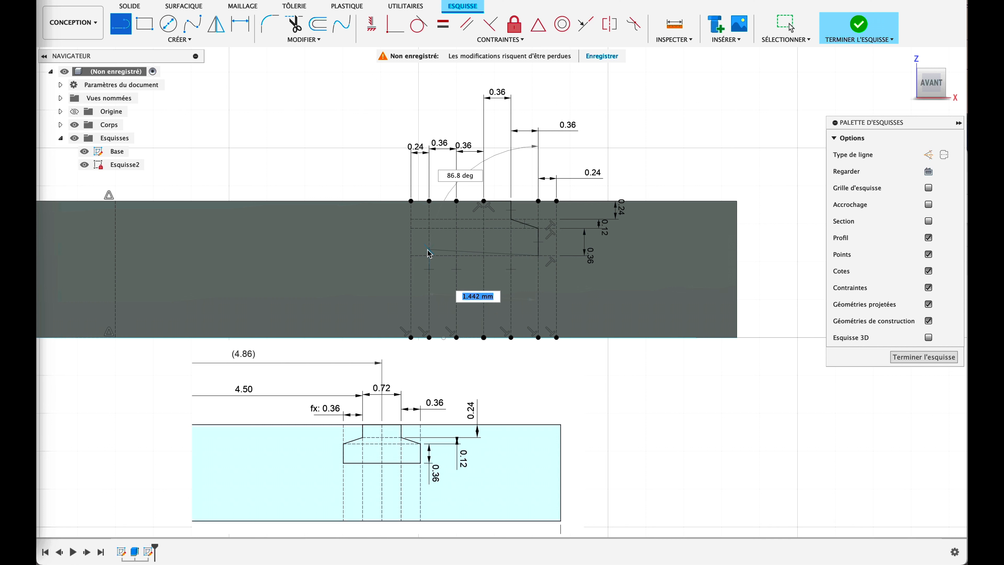
Close the channel profile with its bottom line, the mirrored wall, shoulder and neck on the negative-X side, and a line along the face's upper edge.
left_click(430, 257)
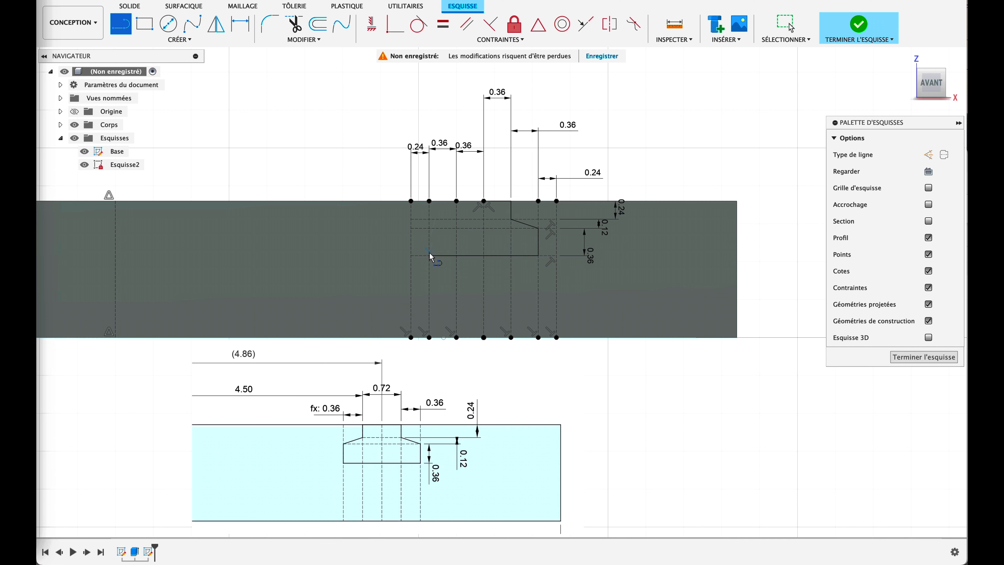
left_click(430, 230)
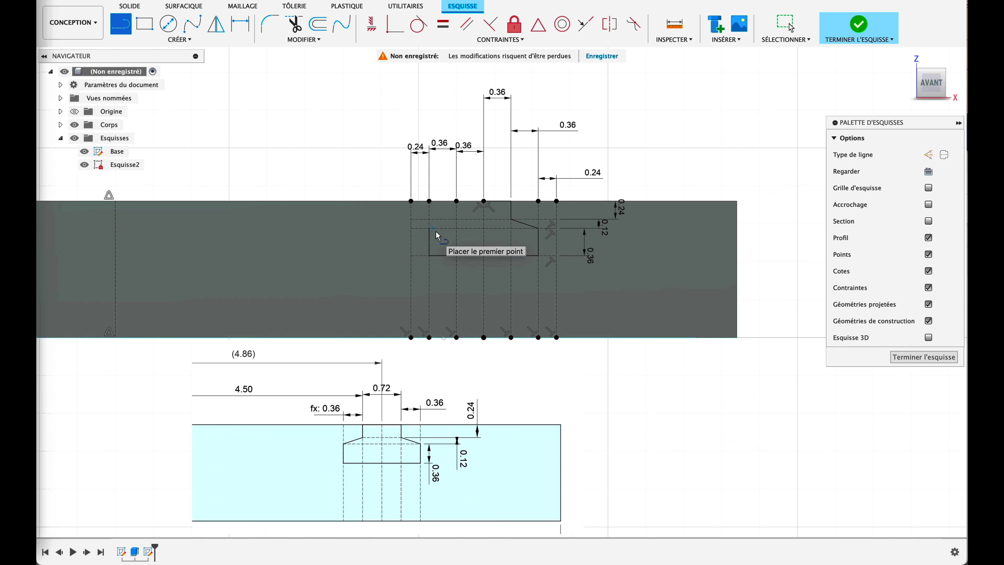
left_click(456, 218)
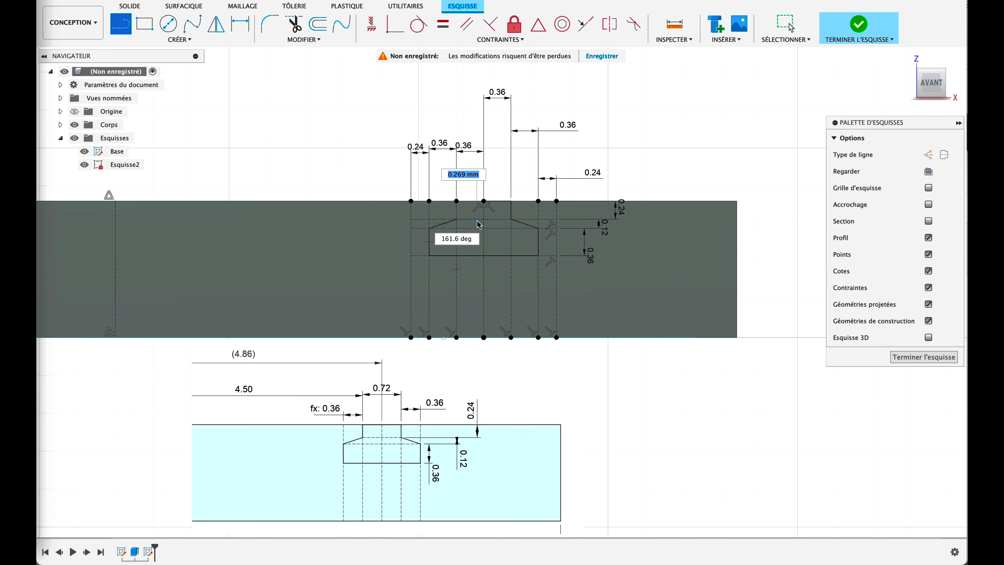
double_click(457, 201)
left_click(457, 201)
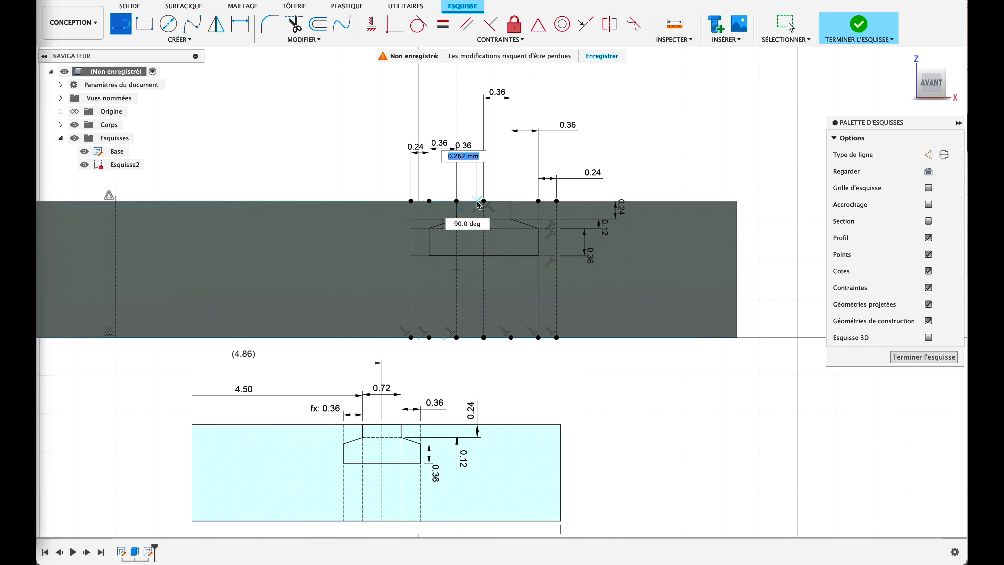
double_click(484, 200)
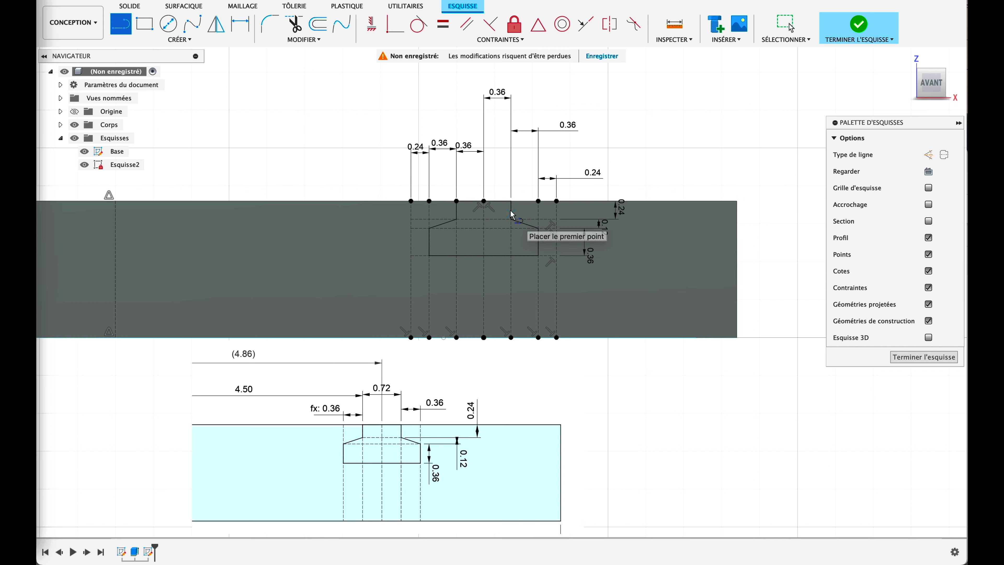
left_click(789, 28)
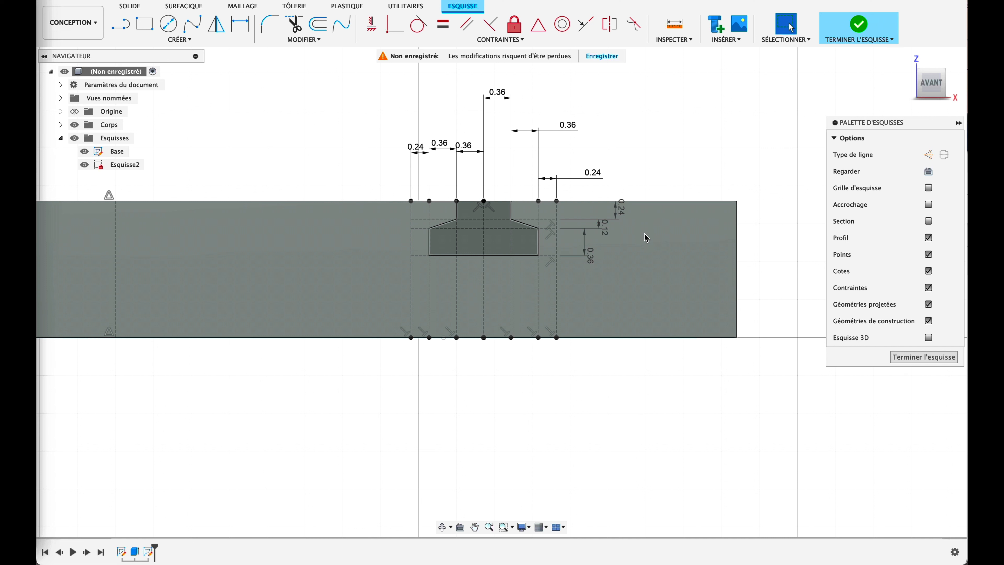
Draw a 0.6 mm high rectangle below the face's upper edge, from the outermost positive-X construction line to the face's outer edge.
left_click(145, 24)
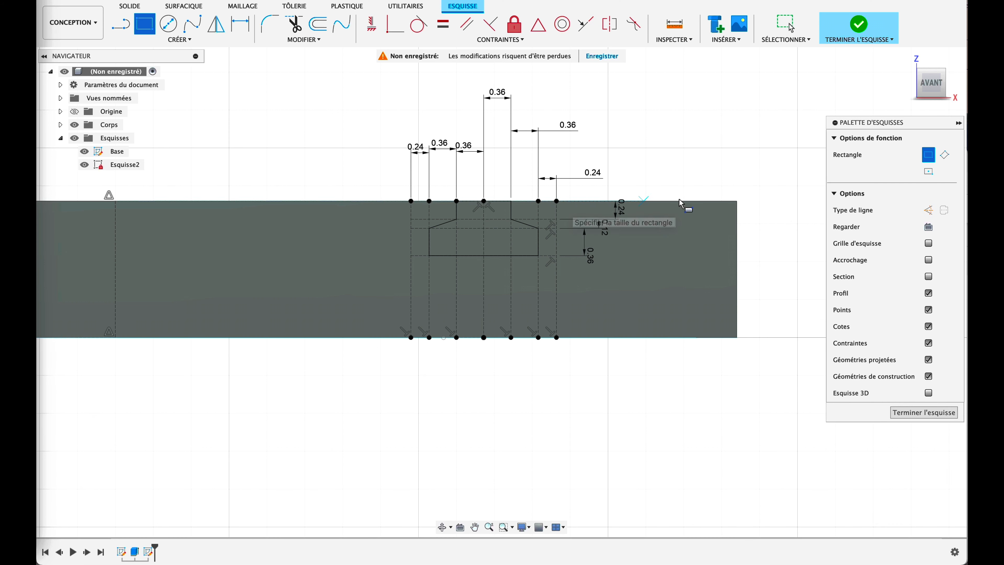
left_click(737, 202)
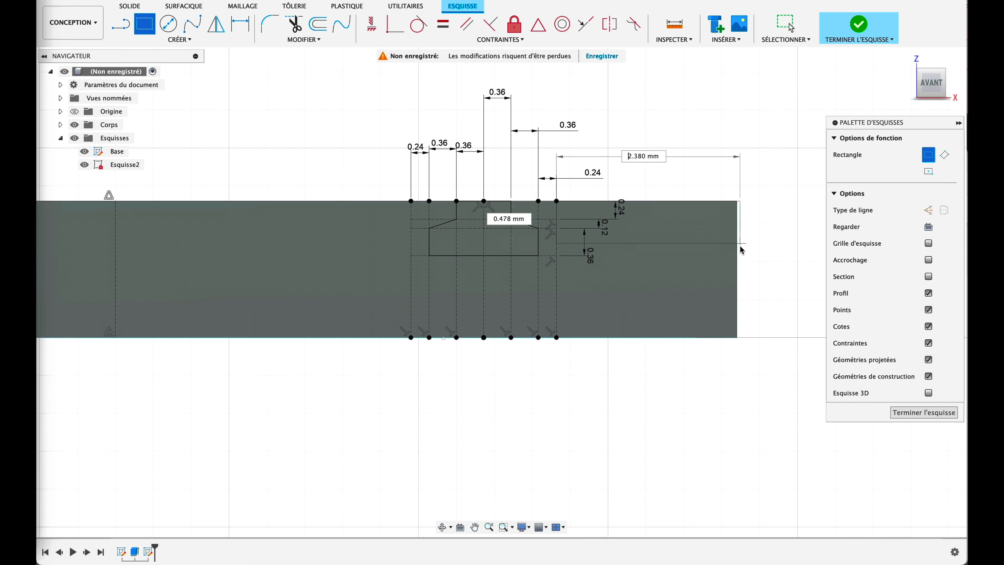
key("Tab")
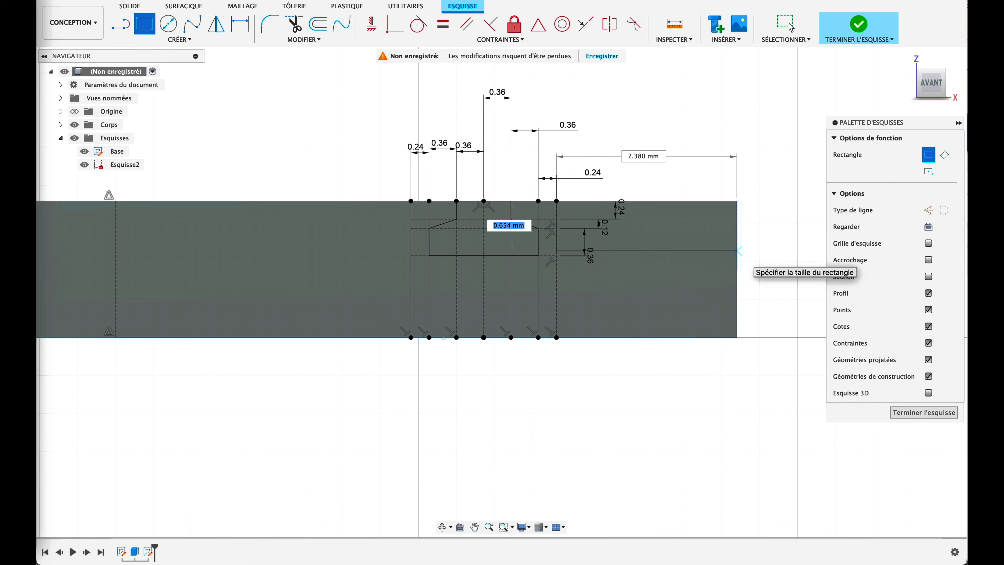
type("0")
key("Tab")
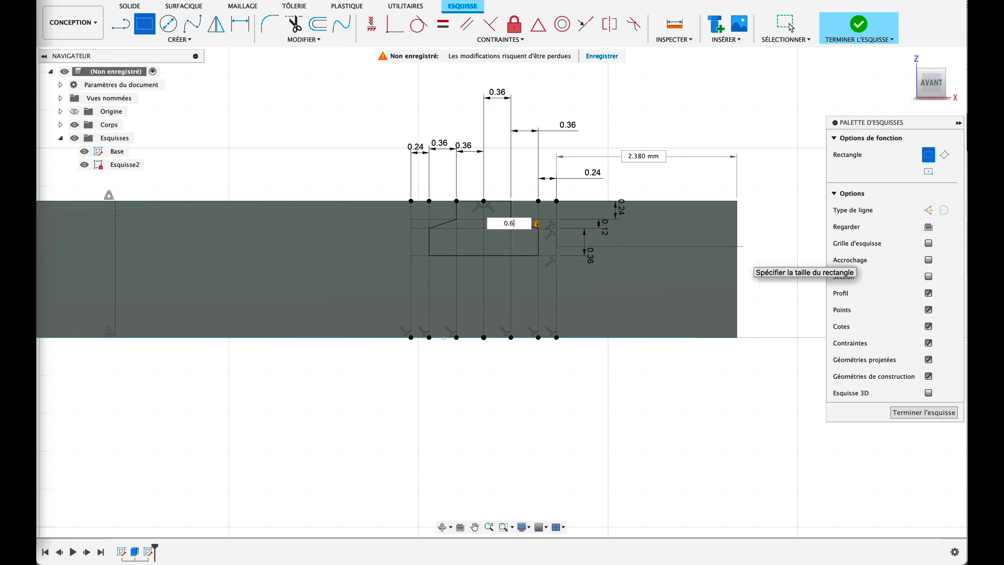
key("Return")
left_click(791, 27)
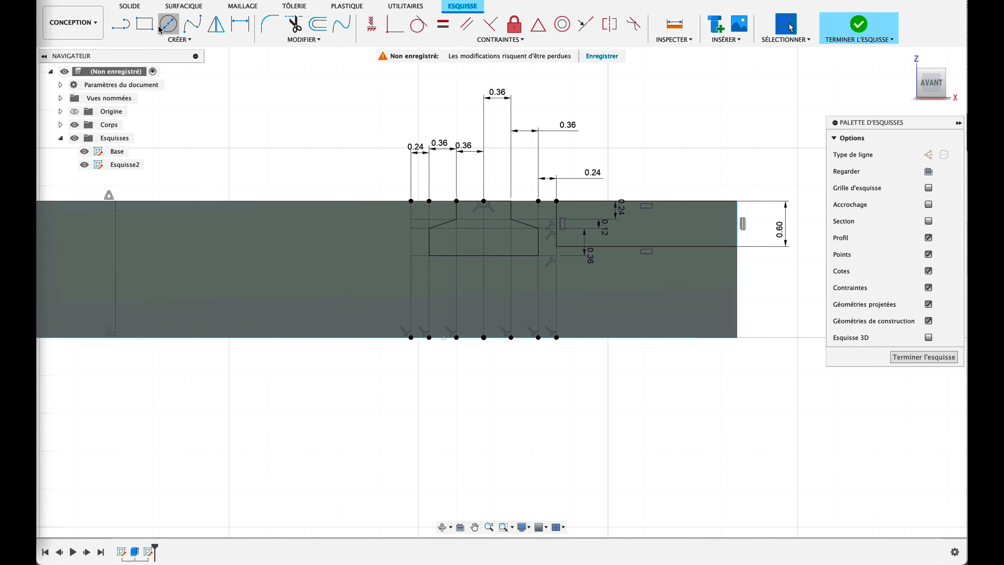
Draw a 0.6 mm high rectangle below the face's upper edge, from the outermost construction line on the channel's negative-X side to the face's vertical centre line.
left_click(143, 26)
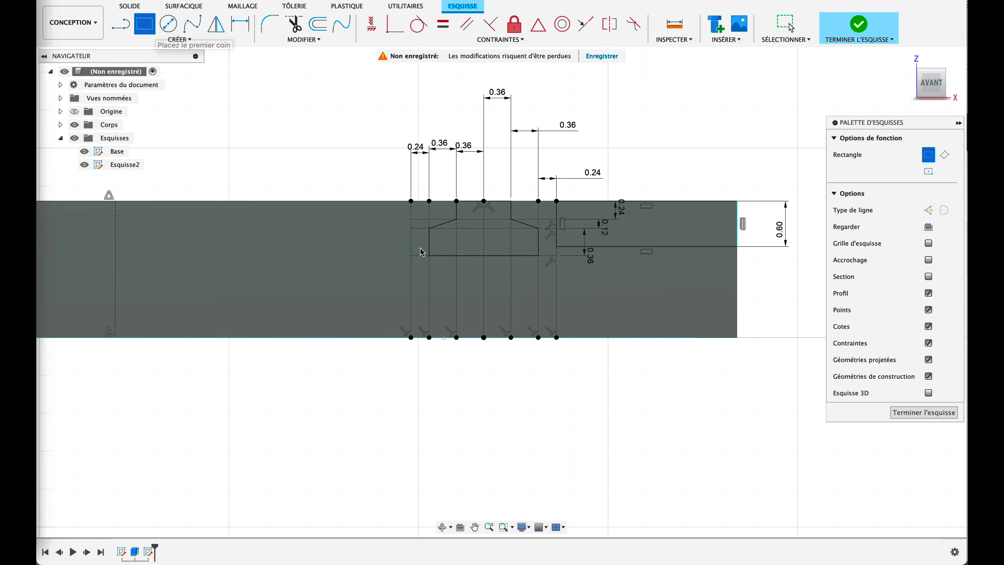
left_click(411, 201)
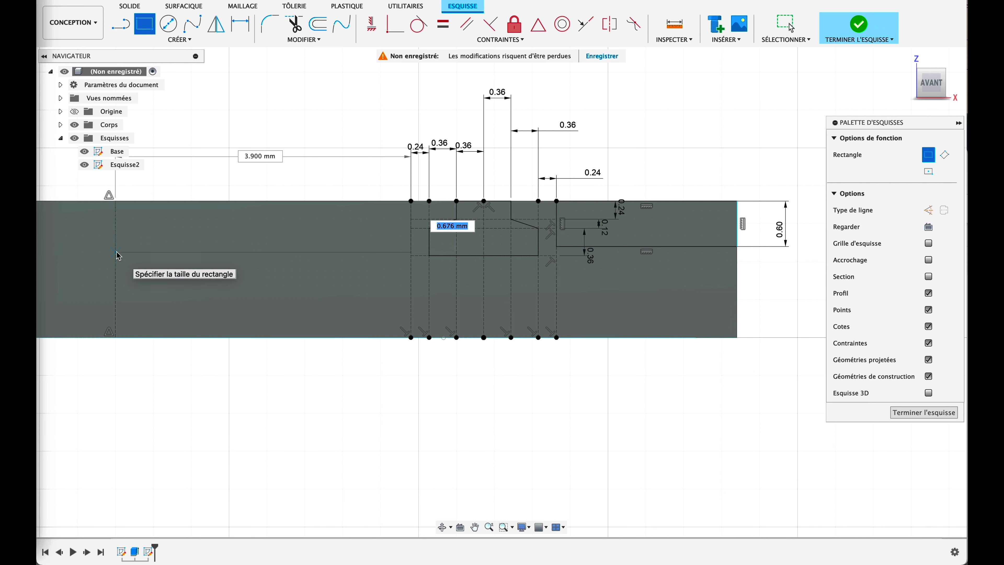
type("0.6")
key("Tab")
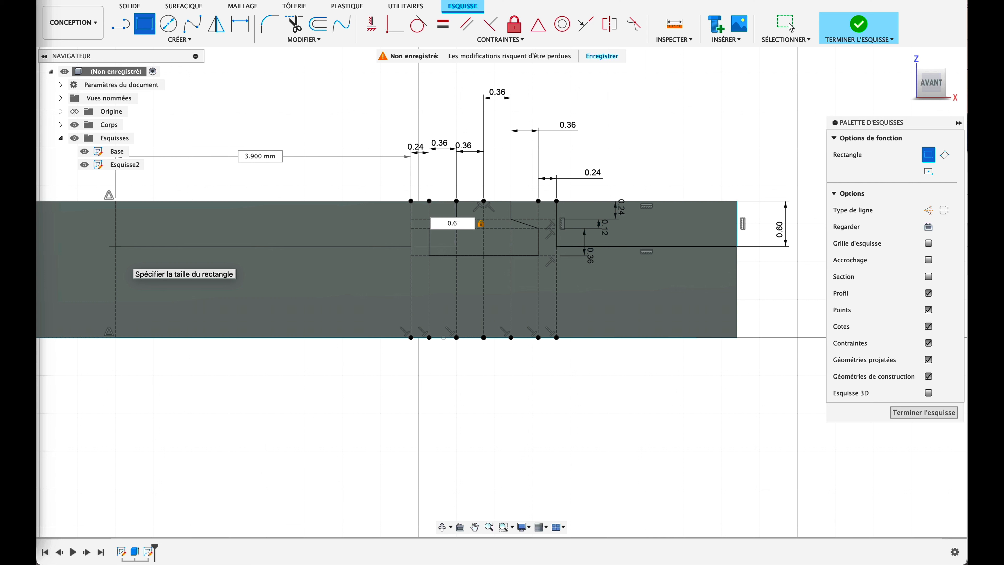
left_click(786, 25)
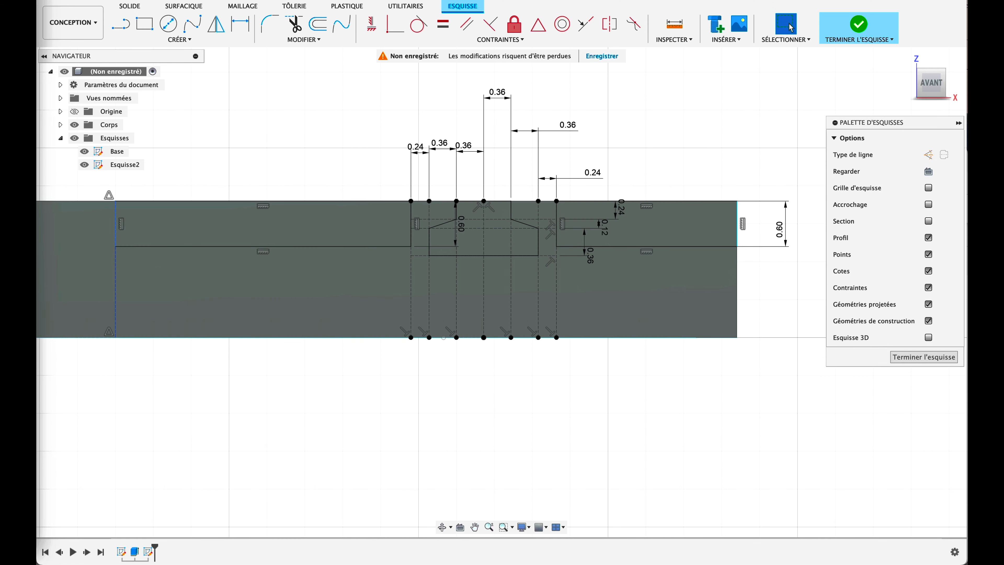
Select the solid lines of the inner recess rectangle beside the face's vertical centre line and the outline of the adjacent channel profile.
scroll(264, 449, "down", 5)
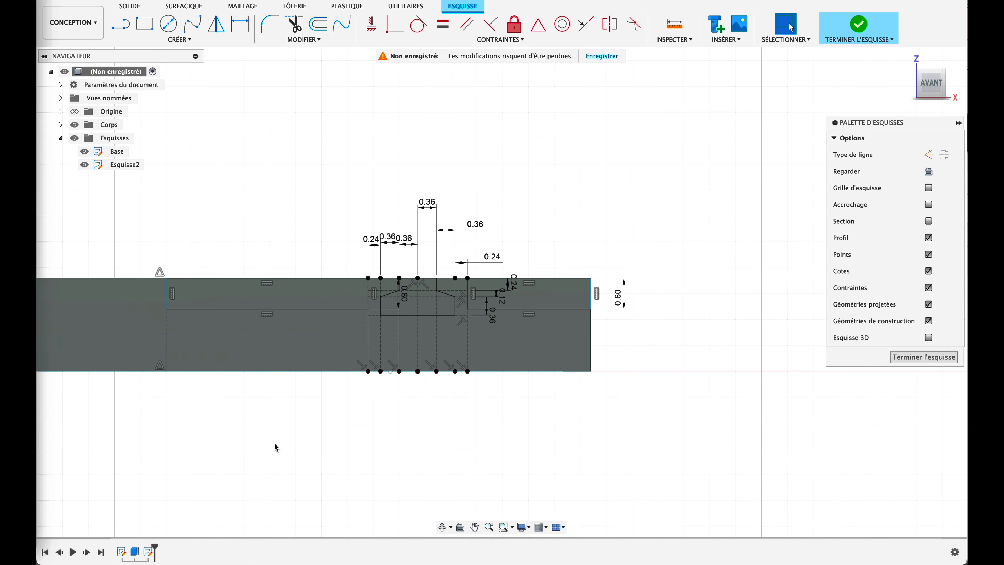
middle_click_drag(227, 483, 520, 385)
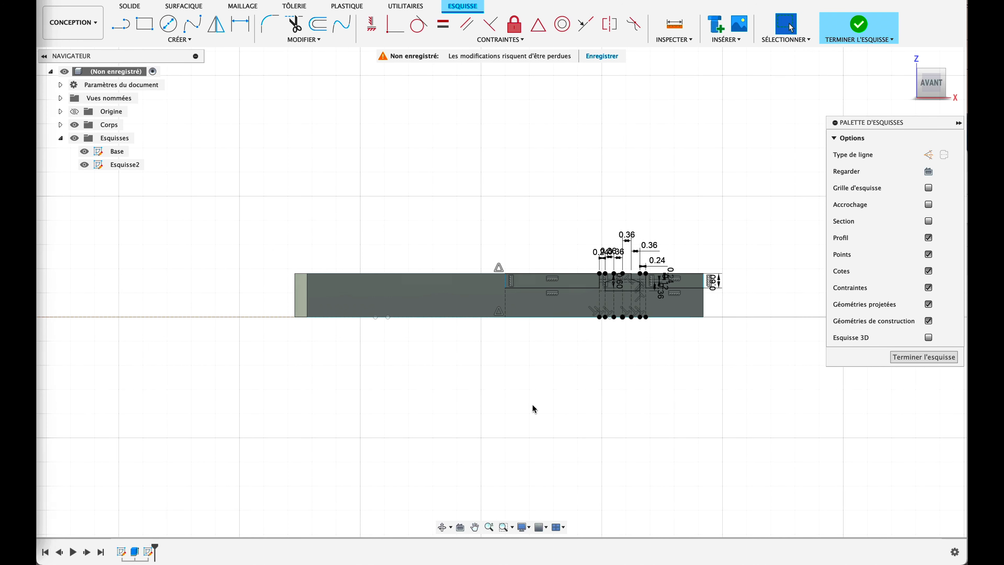
scroll(636, 420, "up", 3)
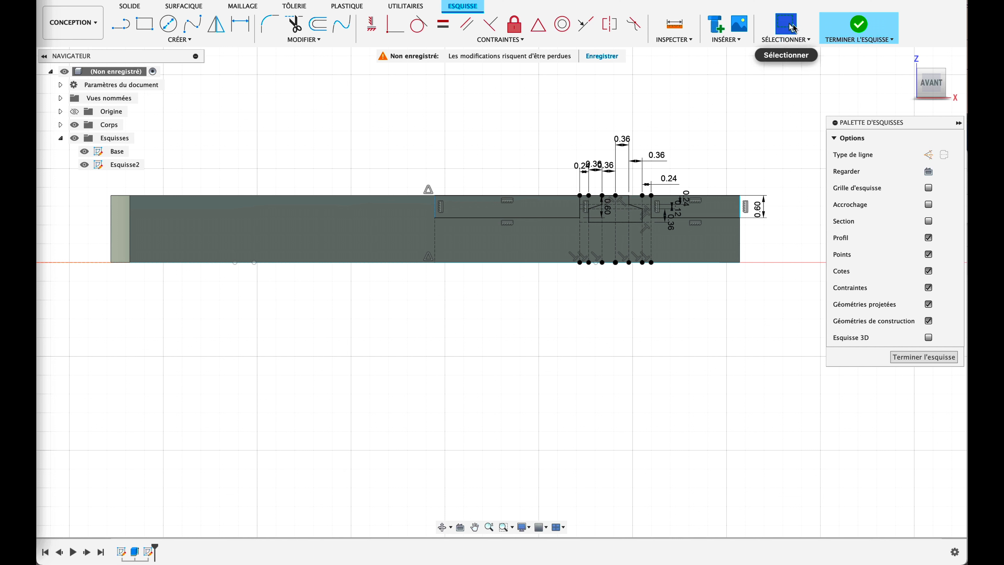
left_click(552, 196)
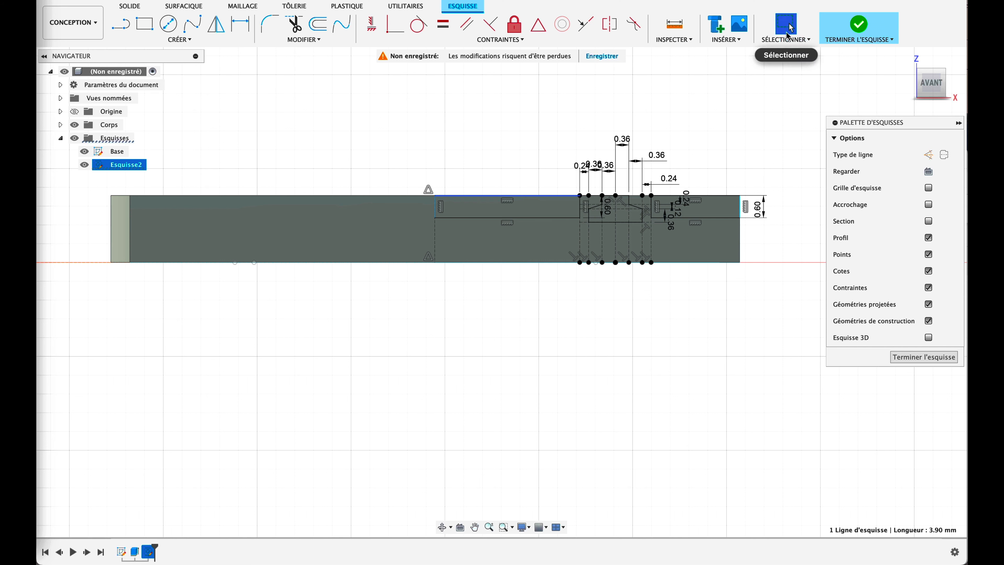
scroll(593, 207, "up", 2)
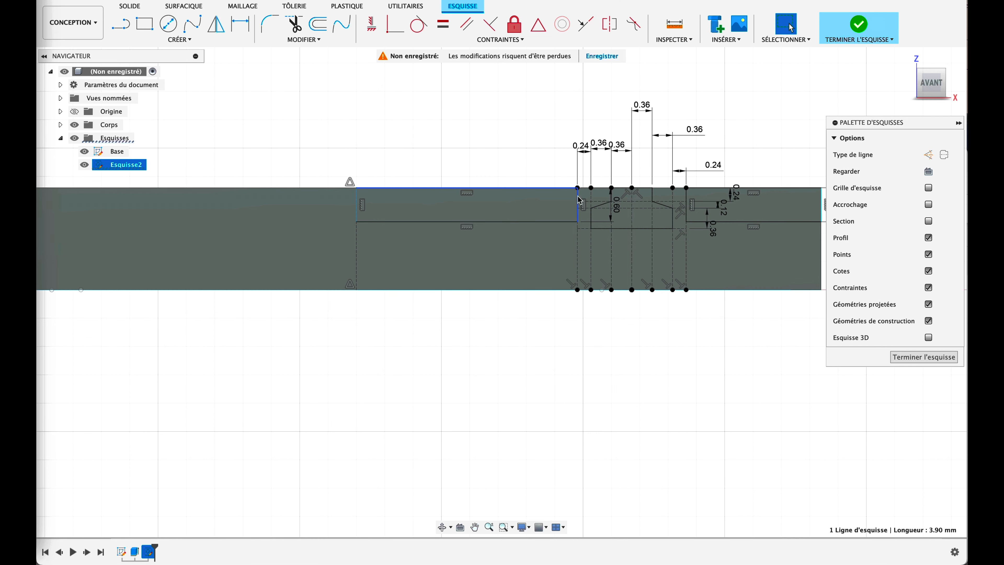
left_click(578, 204, "shift")
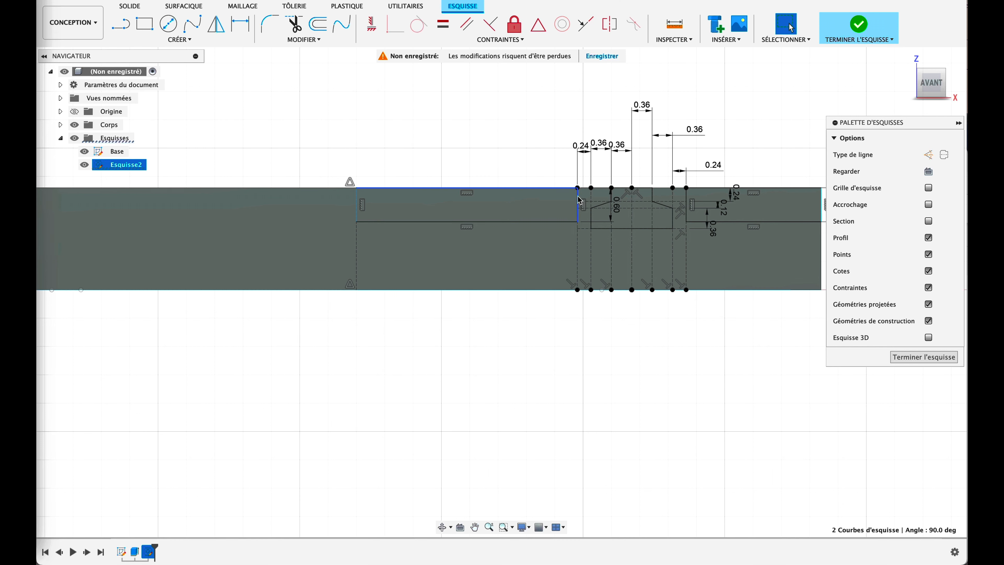
left_click(540, 222, "shift")
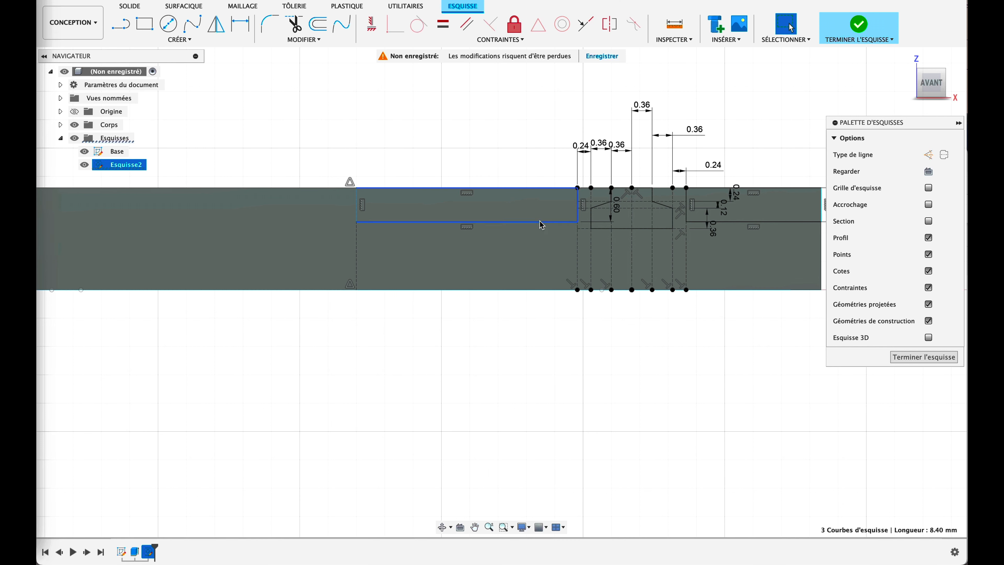
left_click(622, 189, "shift")
left_click(662, 208, "shift")
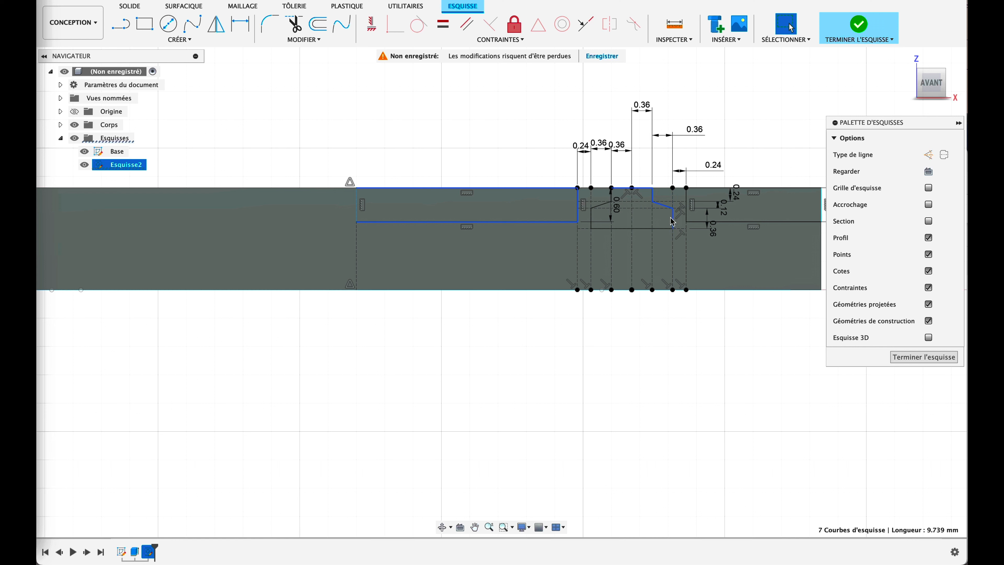
left_click(672, 222, "shift")
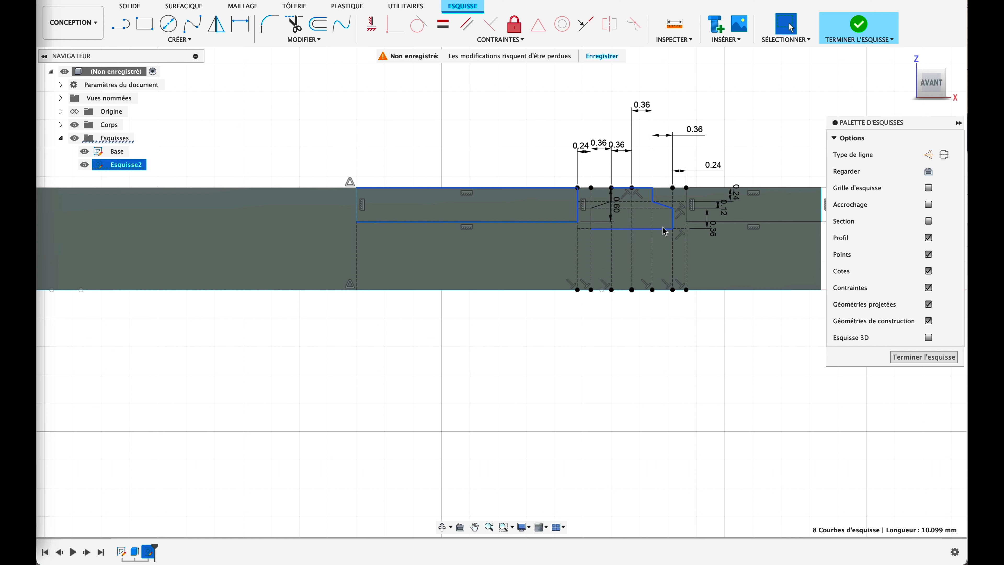
left_click(592, 220, "shift")
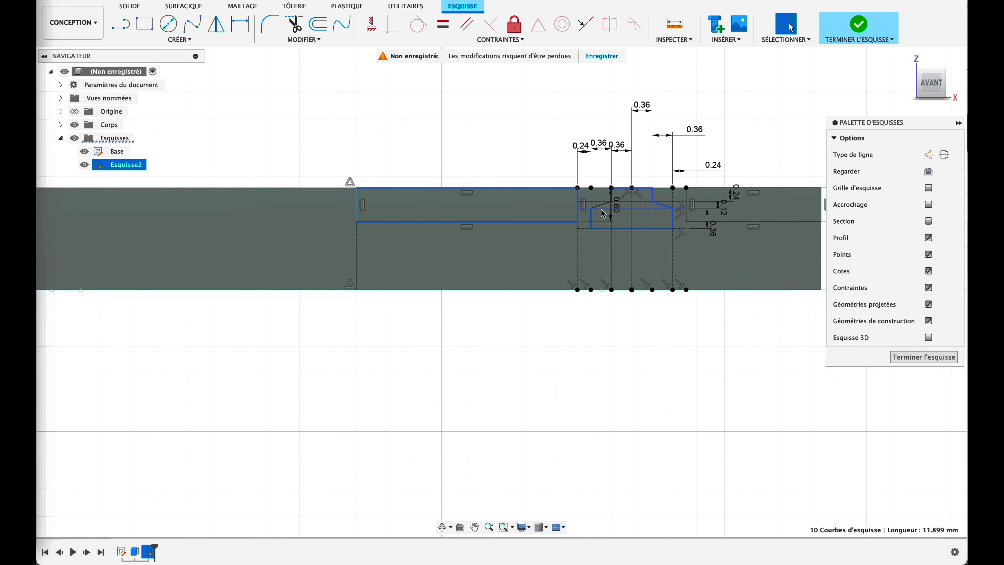
scroll(604, 205, "up", 5)
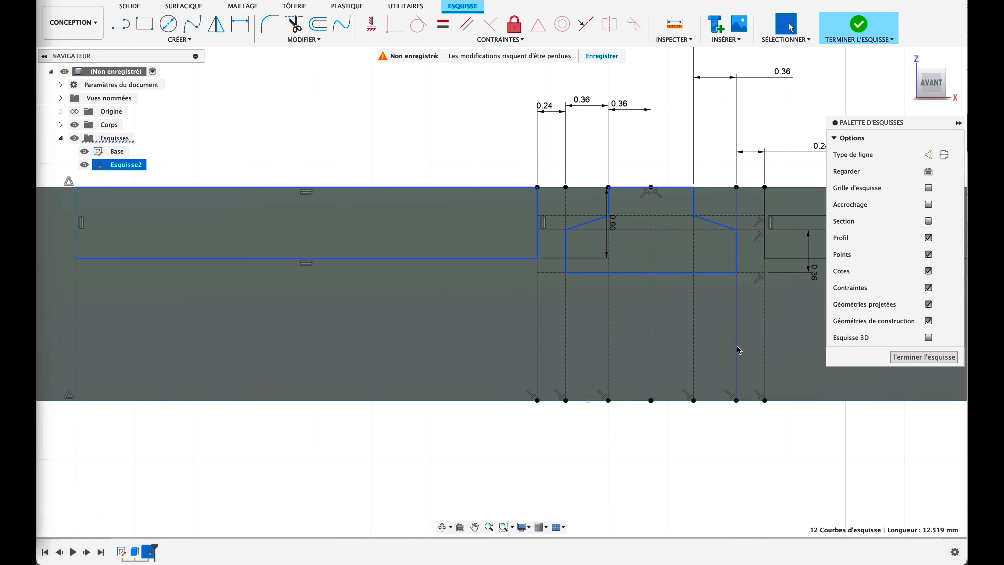
Add the four lines of the recess rectangle at the face's positive-X outer edge to the selection.
mouse_move(771, 356)
middle_mouse_down()
mouse_move(439, 322)
mouse_move(428, 332)
middle_mouse_up()
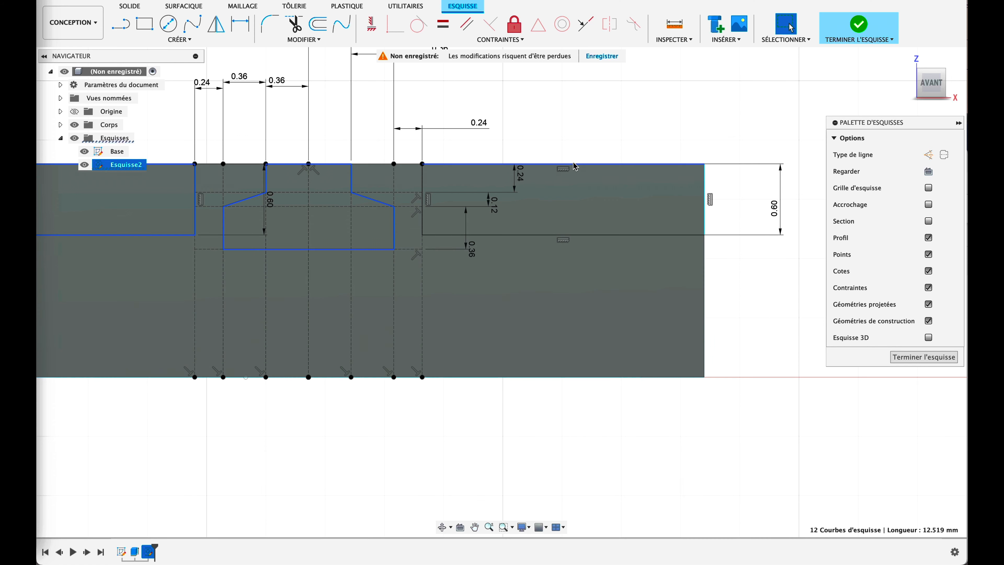
left_click(423, 181, "shift")
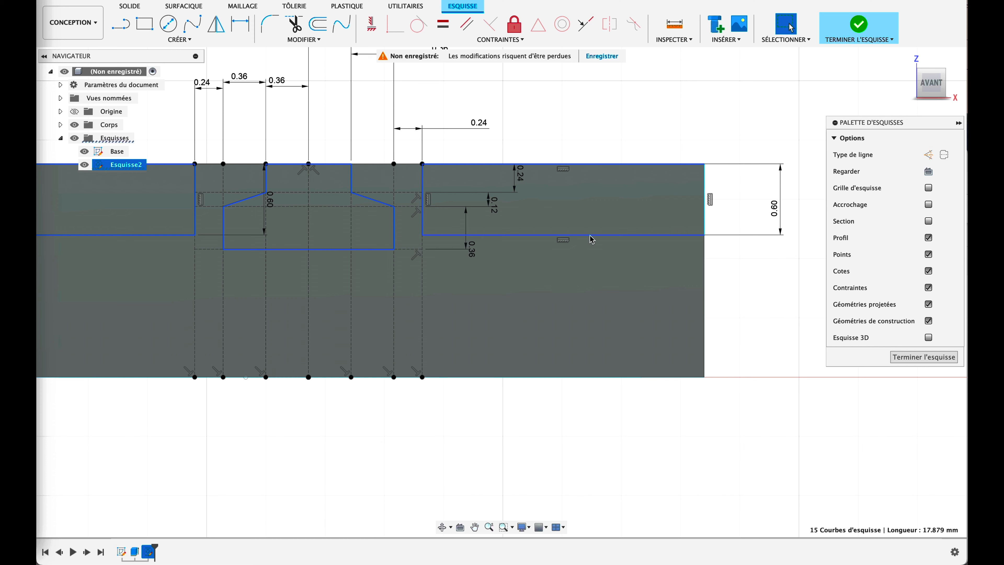
left_click(705, 224, "shift")
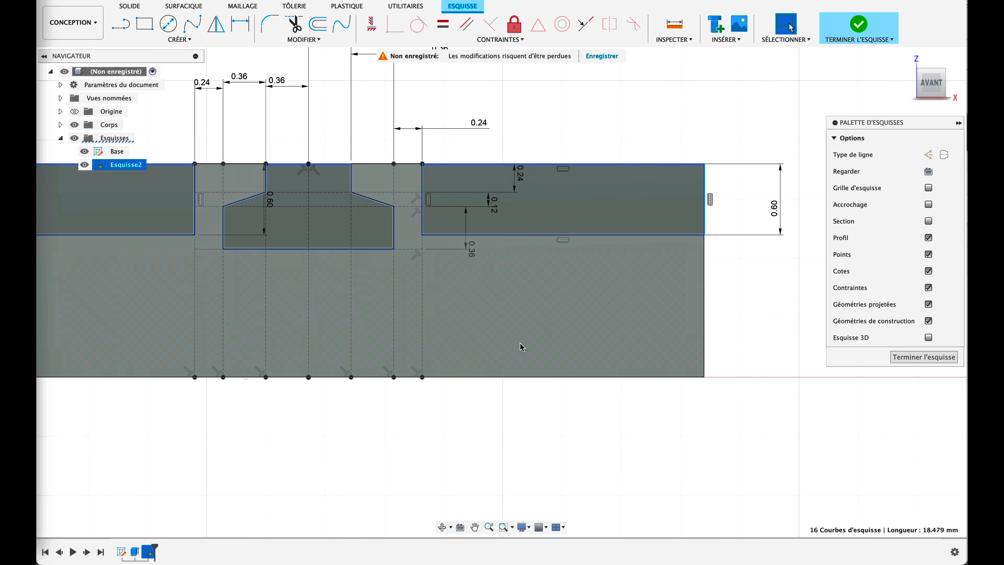
middle_click_drag(287, 441, 515, 430)
scroll(515, 430, "down", 5)
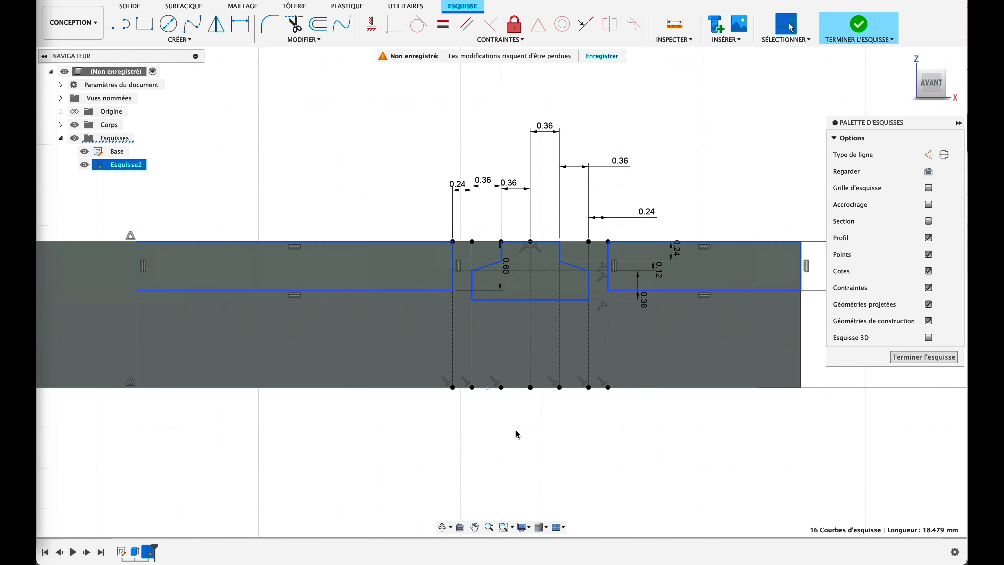
scroll(412, 487, "down", 1)
mouse_move(412, 487)
middle_mouse_down()
mouse_move(543, 373)
mouse_move(503, 386)
middle_mouse_up()
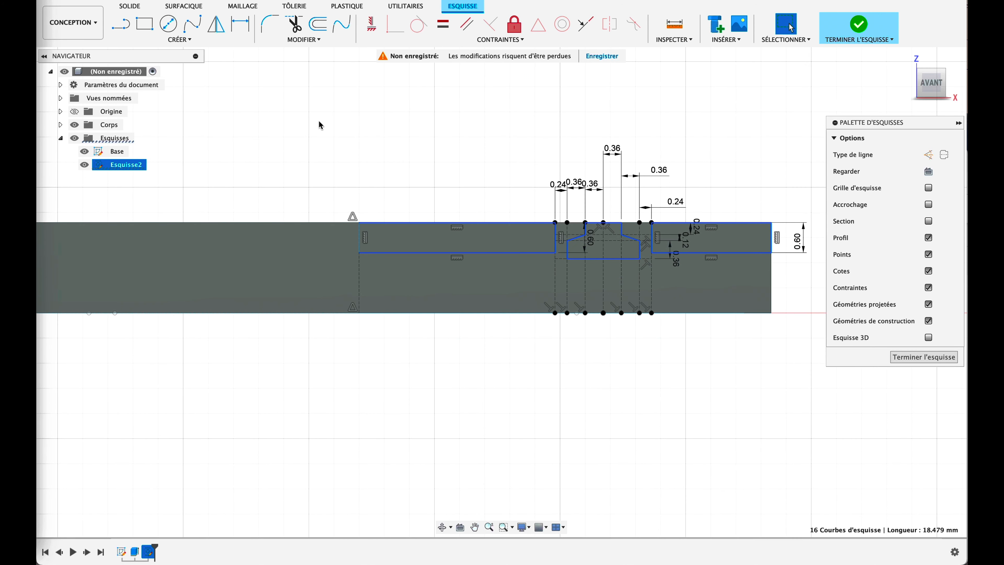
Mirror the selected recess and channel curves about the end face's vertical construction centre line.
left_click(178, 40)
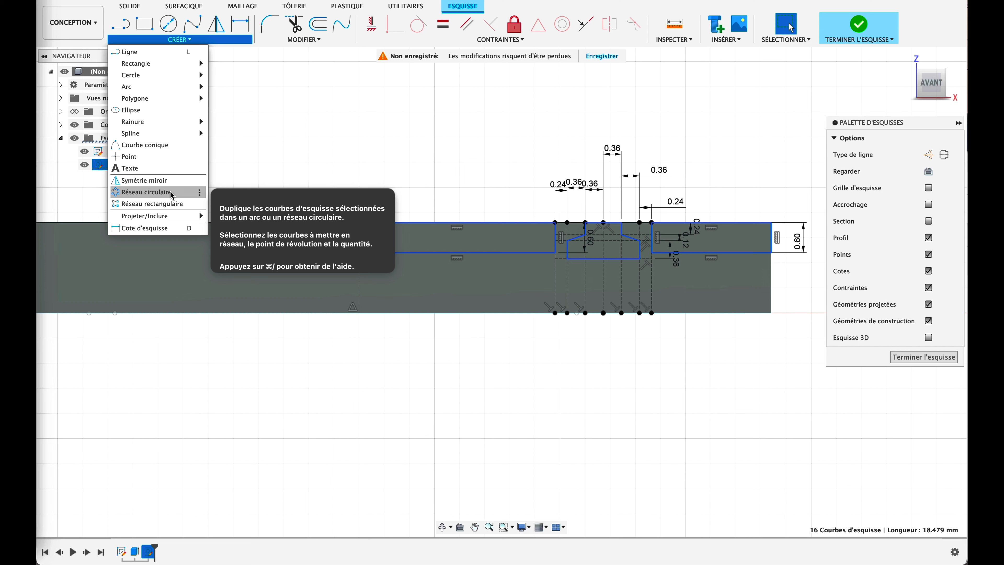
left_click(144, 180)
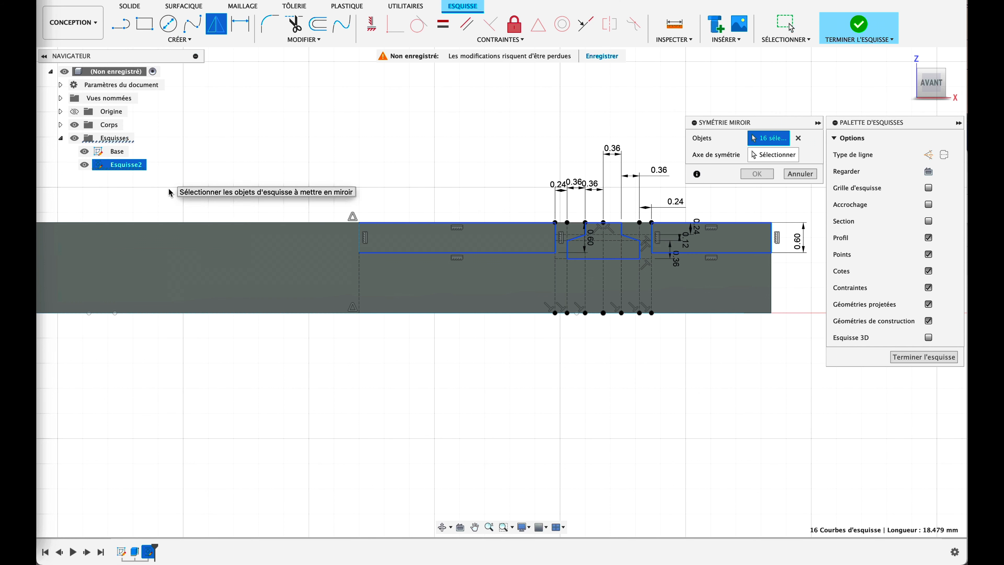
left_click(360, 281)
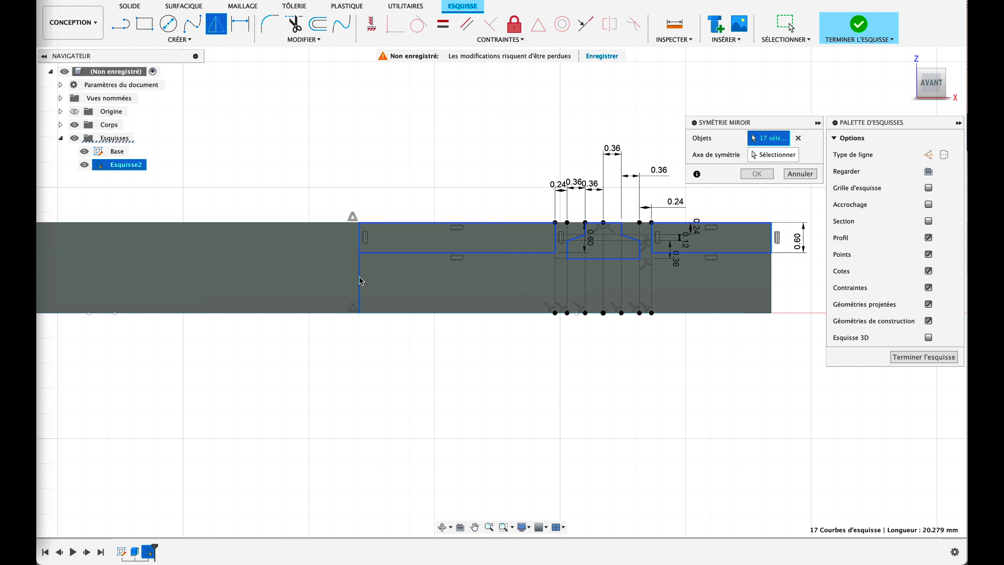
left_click(360, 279)
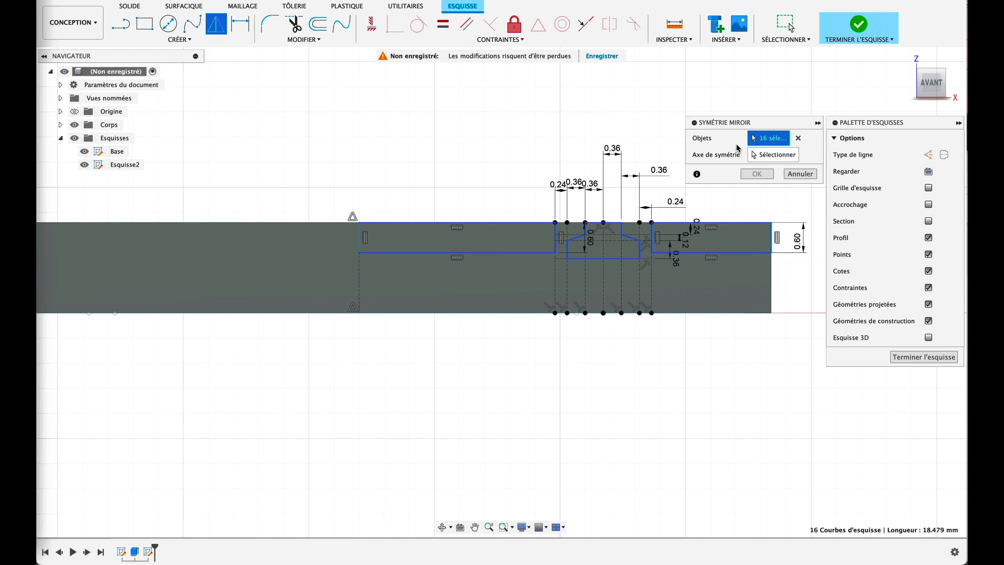
left_click(776, 159)
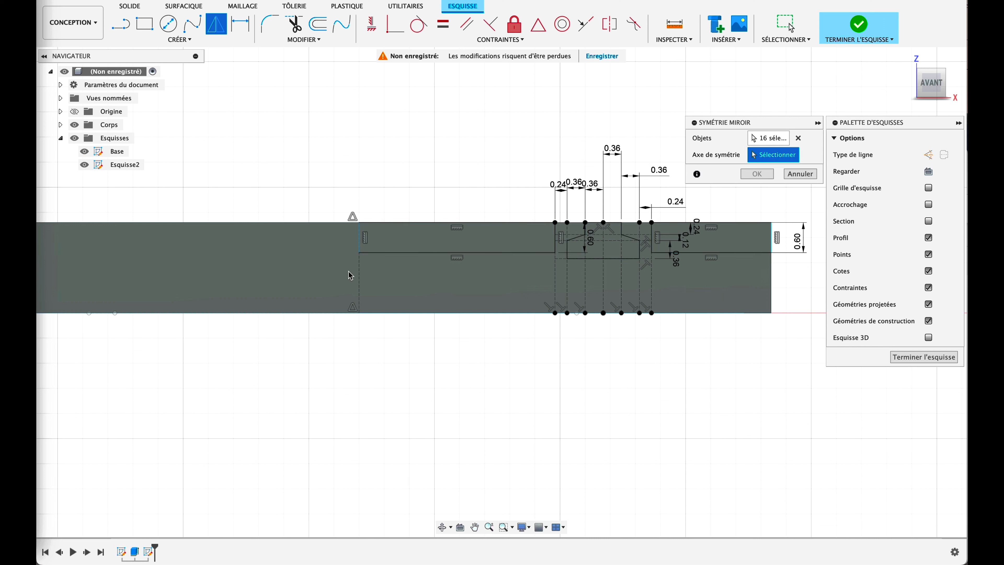
left_click(360, 272)
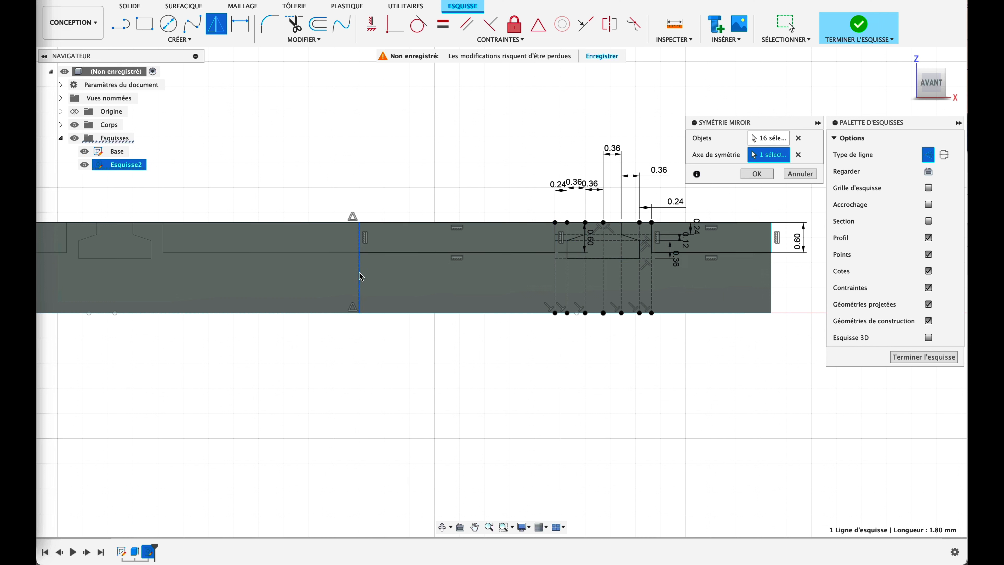
mouse_move(302, 377)
middle_mouse_down()
mouse_move(498, 394)
mouse_move(413, 381)
middle_mouse_up()
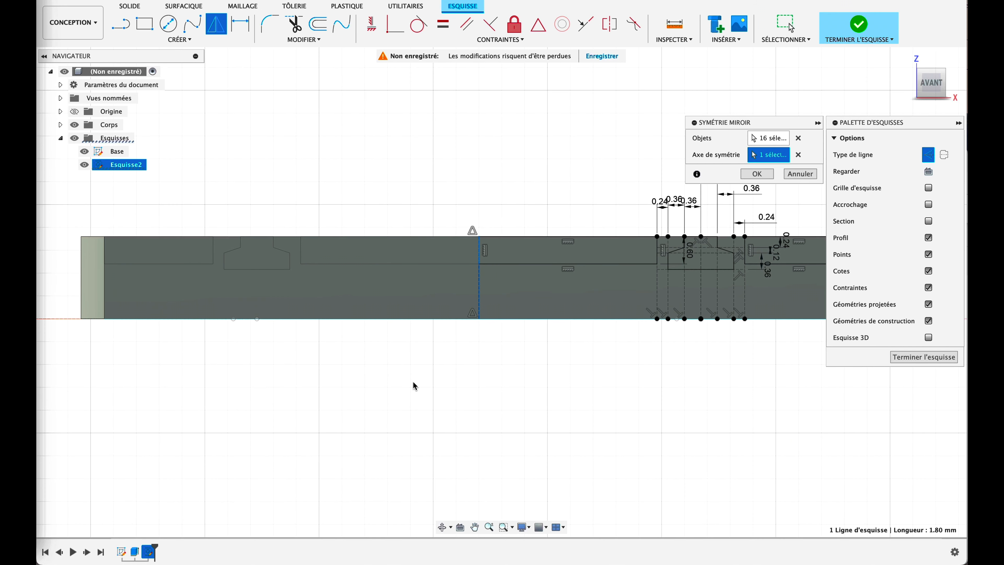
left_click(757, 174)
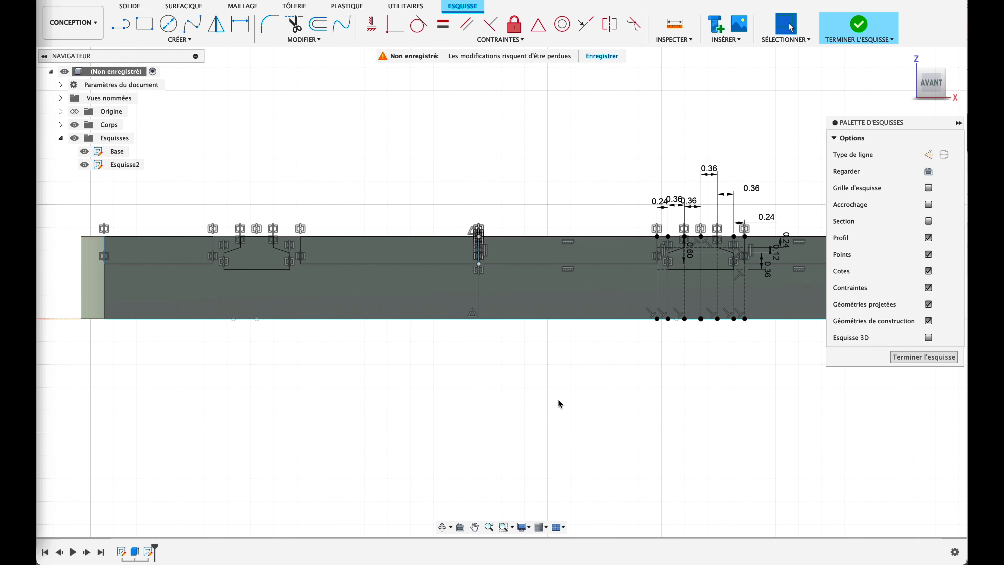
Finish the end-face sketch and rename it "Profil rail".
left_click(921, 358)
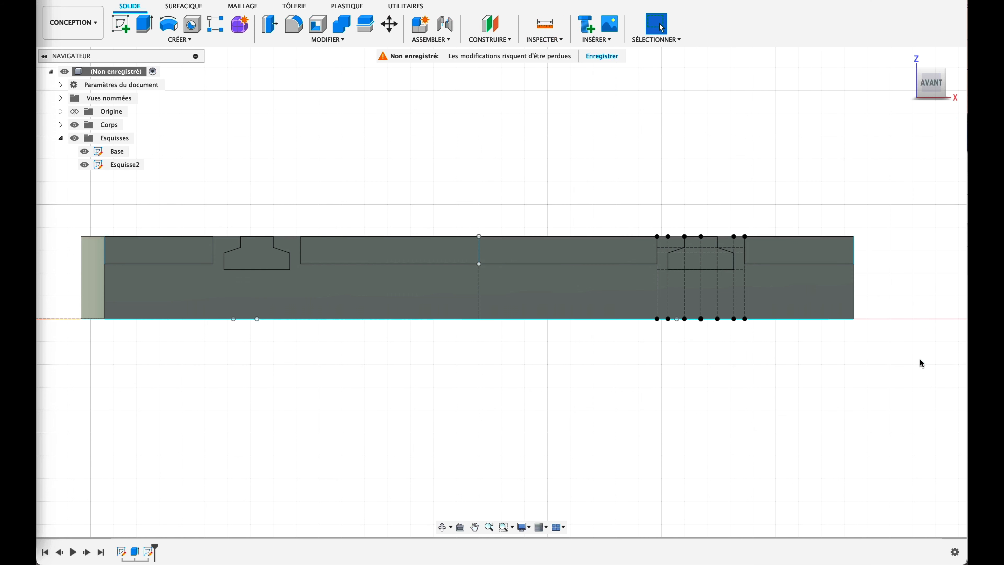
right_click(121, 166)
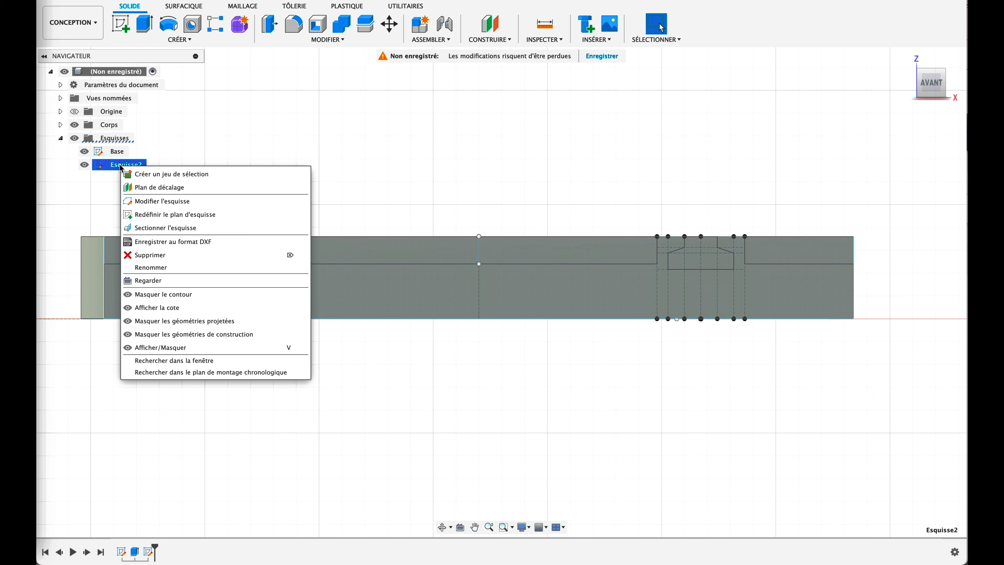
left_click(152, 268)
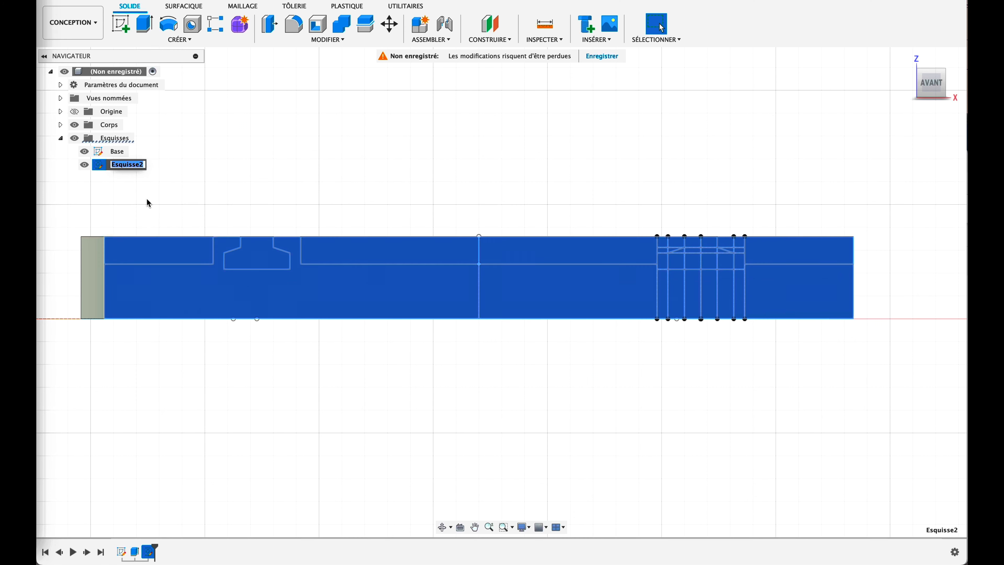
type("Profil rail")
key("Return")
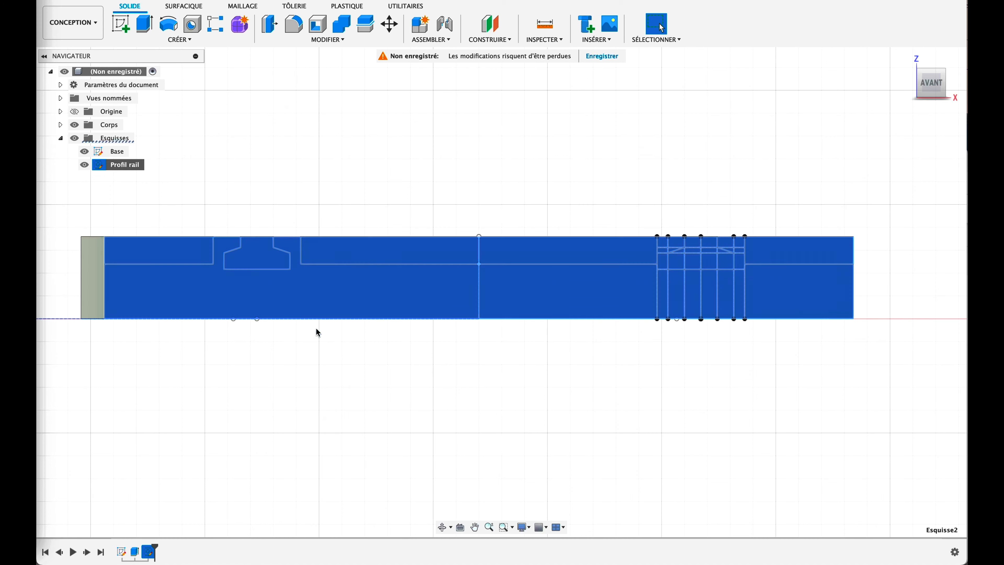
left_click(736, 421)
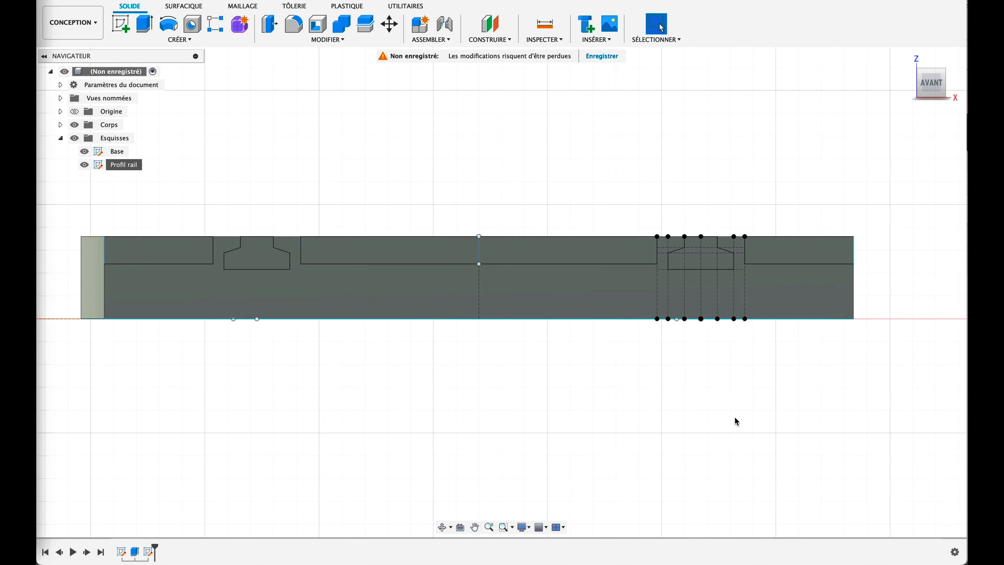
Show the block's front end face with the rail and recess profiles in an isometric close-up.
left_click(907, 57)
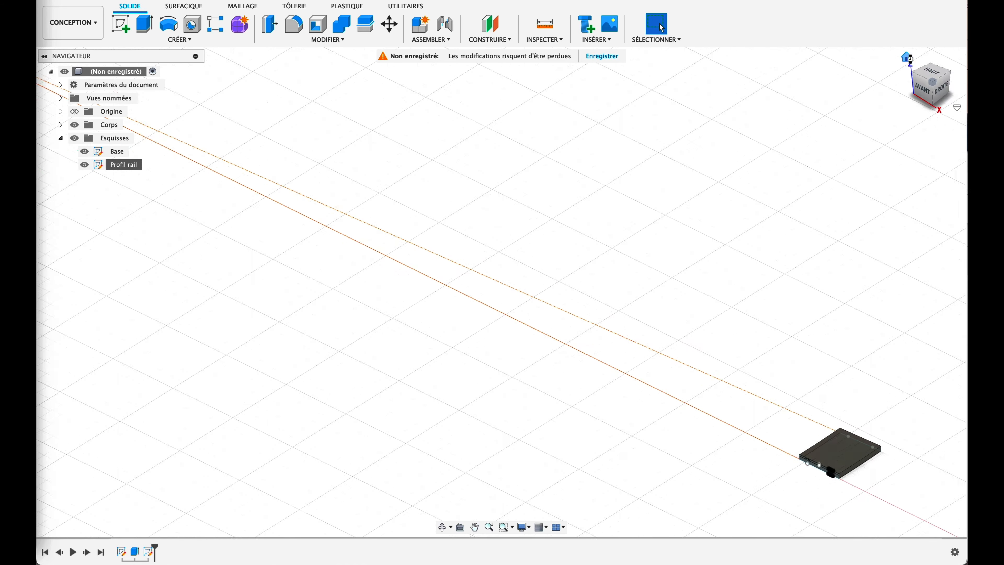
middle_click_drag(908, 454, 616, 242)
scroll(592, 294, "up", 3)
scroll(612, 267, "up", 5)
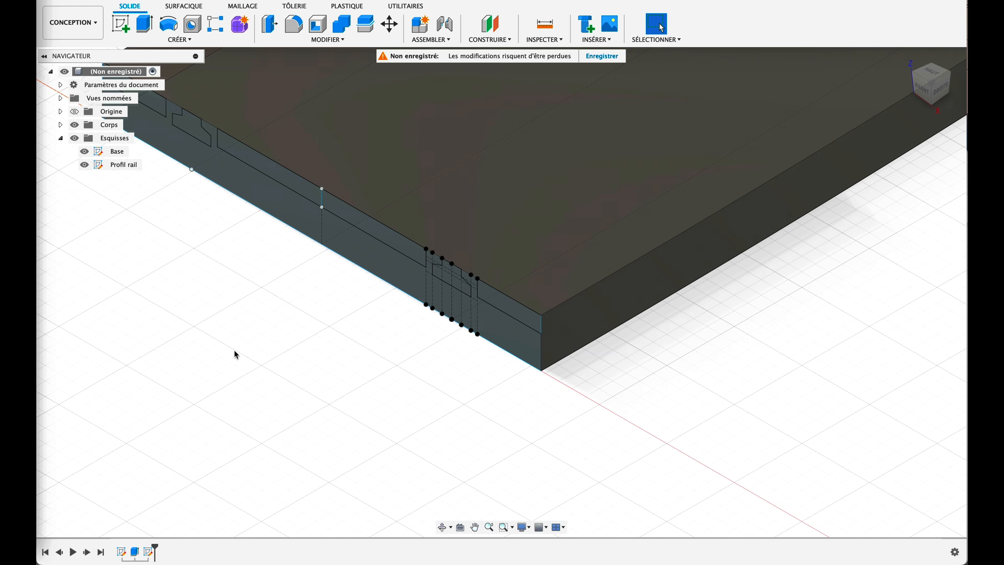
scroll(235, 352, "down", 2)
scroll(221, 353, "down", 2)
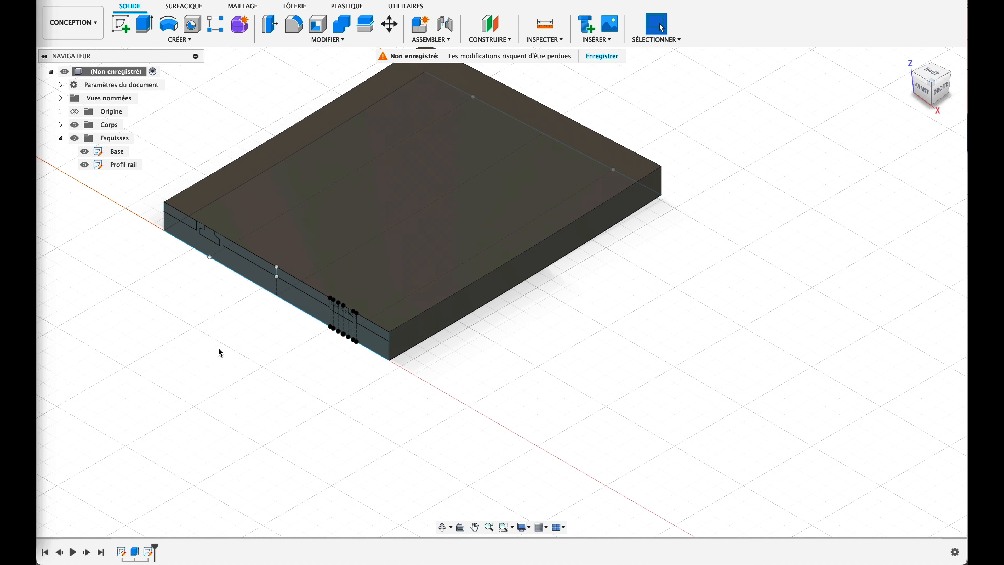
middle_click_drag(193, 354, 311, 399)
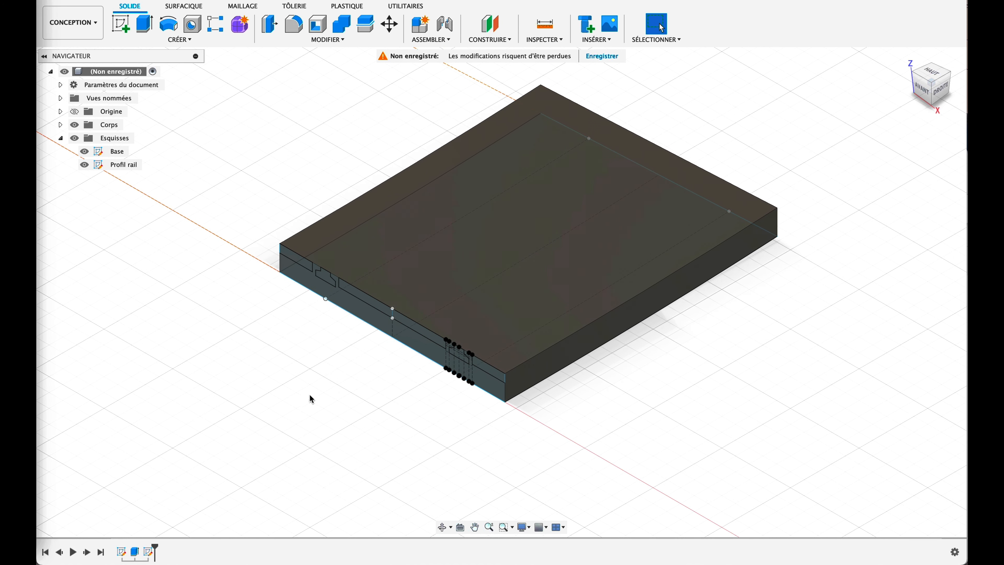
scroll(301, 263, "up", 3)
left_click(300, 261)
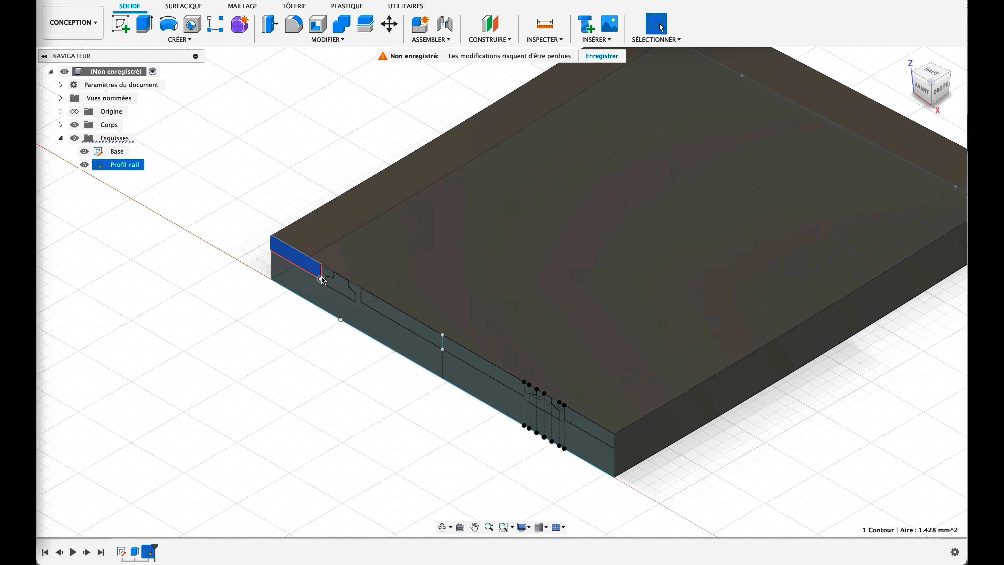
left_click(340, 287, "shift")
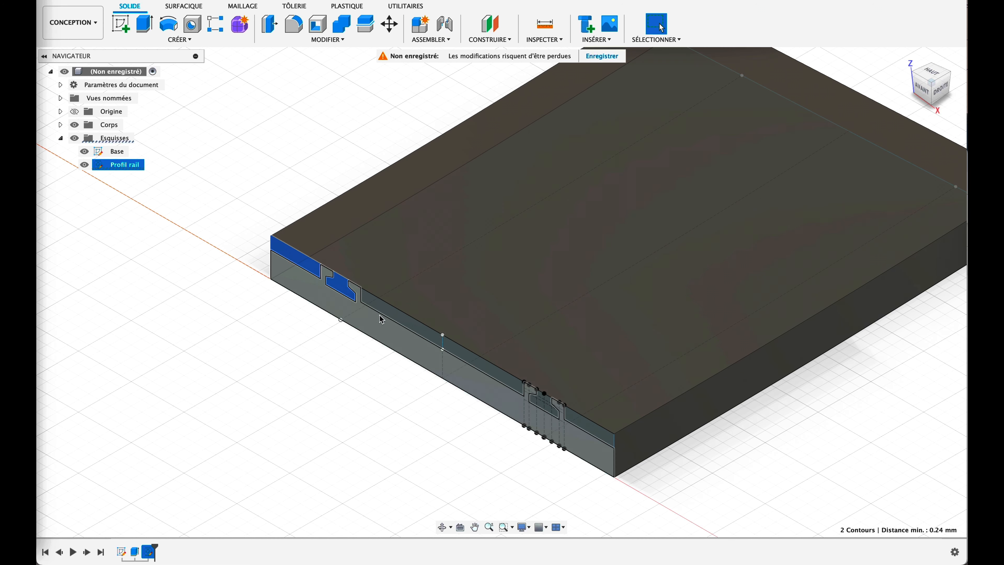
left_click(398, 318, "shift")
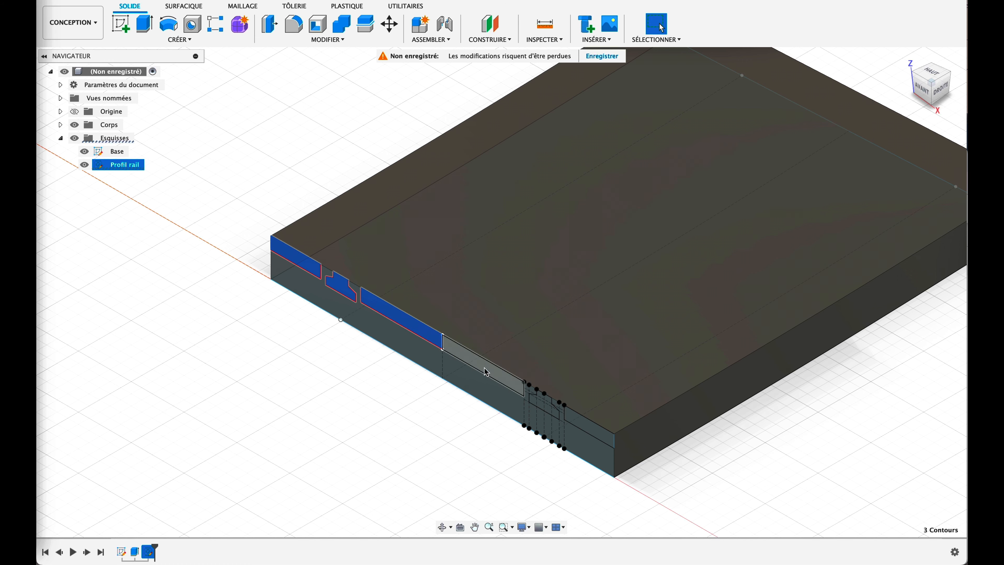
left_click(487, 372, "shift")
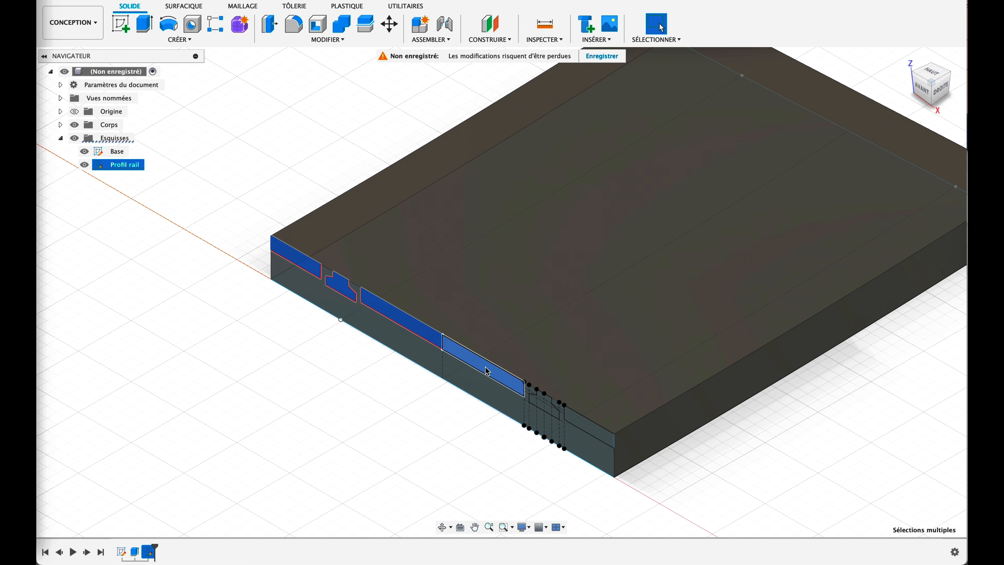
left_click(484, 378)
left_click(415, 493)
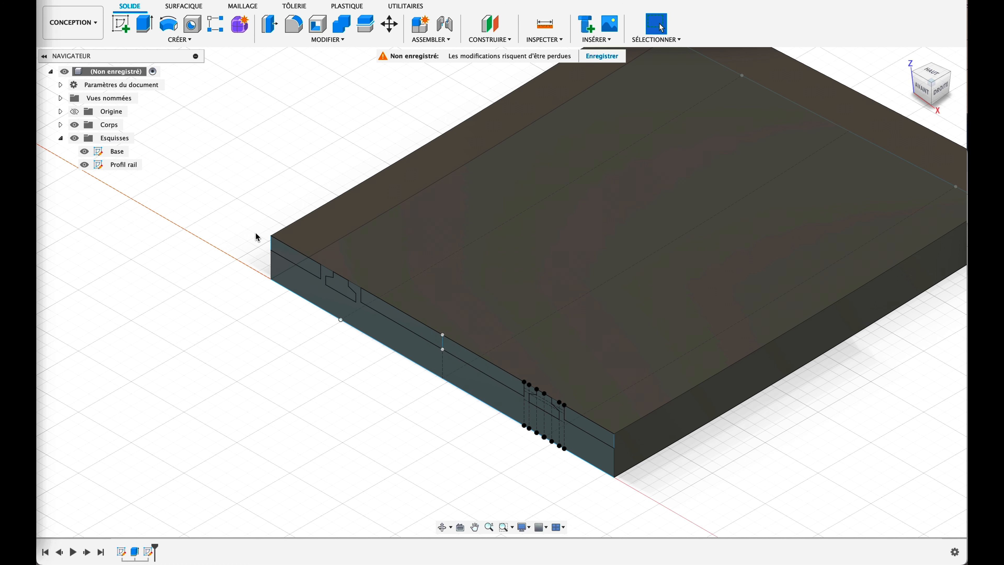
Select all six "Profil rail" areas on the end face: both outer recesses, both rail channels and the two halves of the centre recess.
left_click(289, 258)
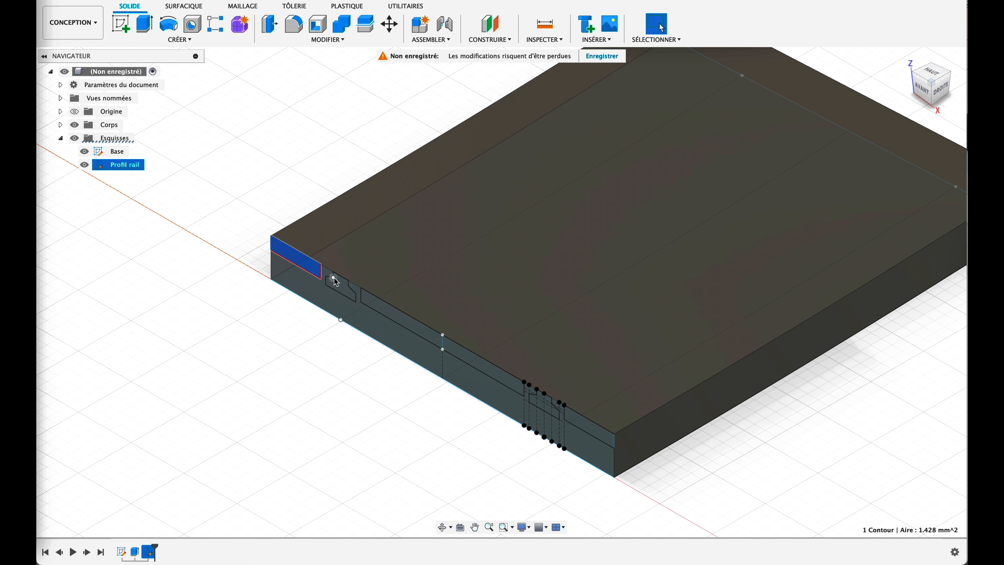
left_click(344, 290, "shift")
left_click(386, 313, "shift")
left_click(481, 369, "shift")
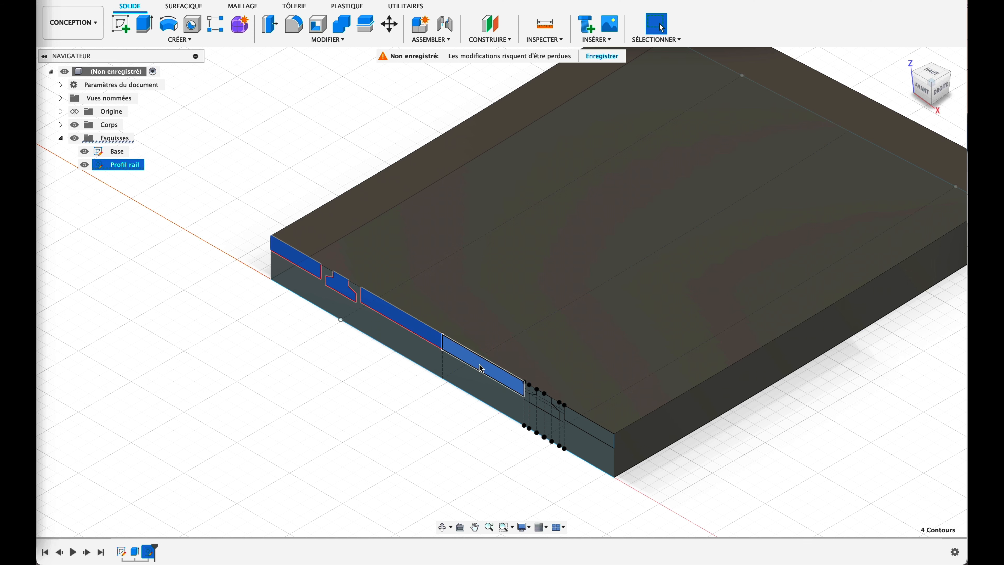
scroll(544, 410, "up", 2)
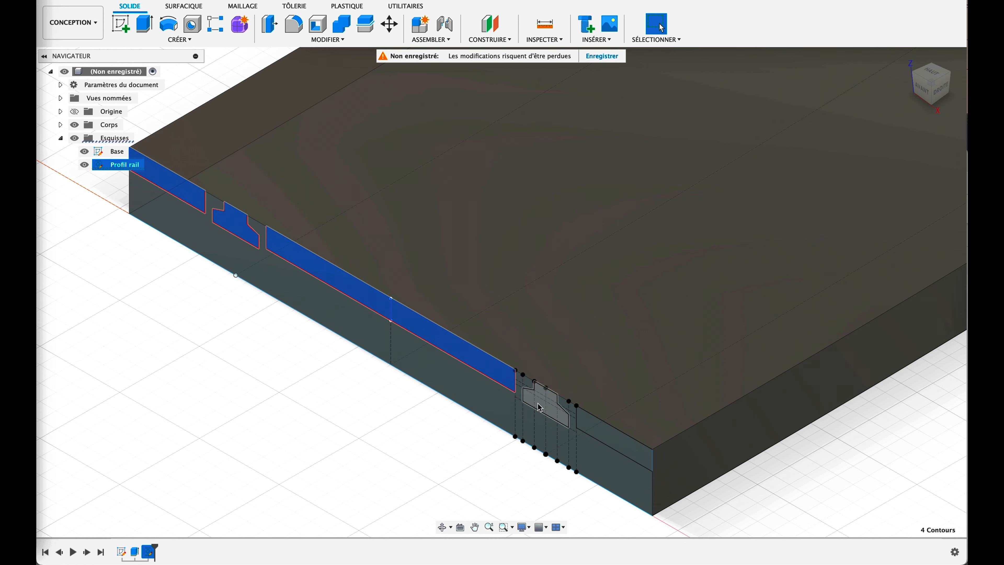
left_click(541, 410, "shift")
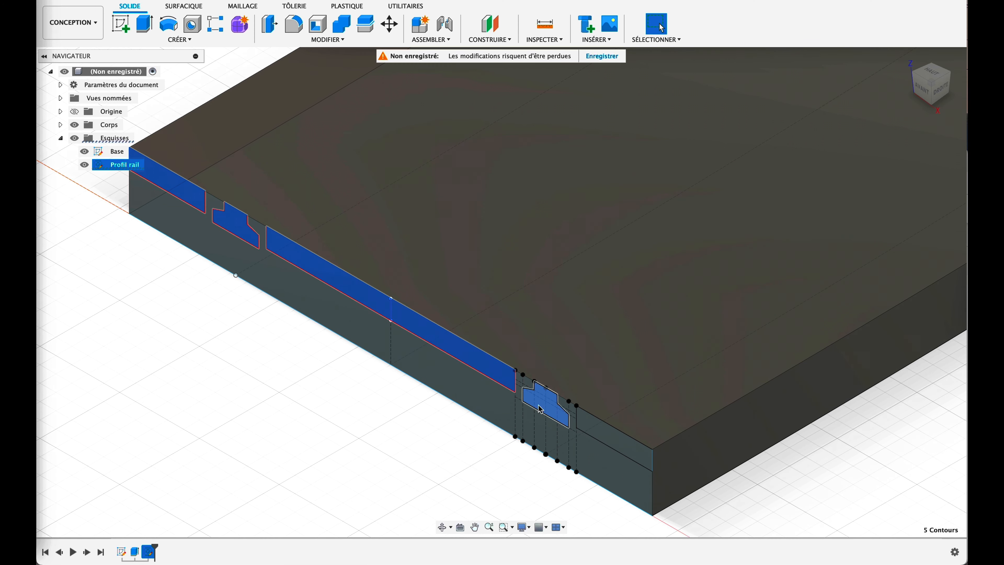
left_click(606, 435, "shift")
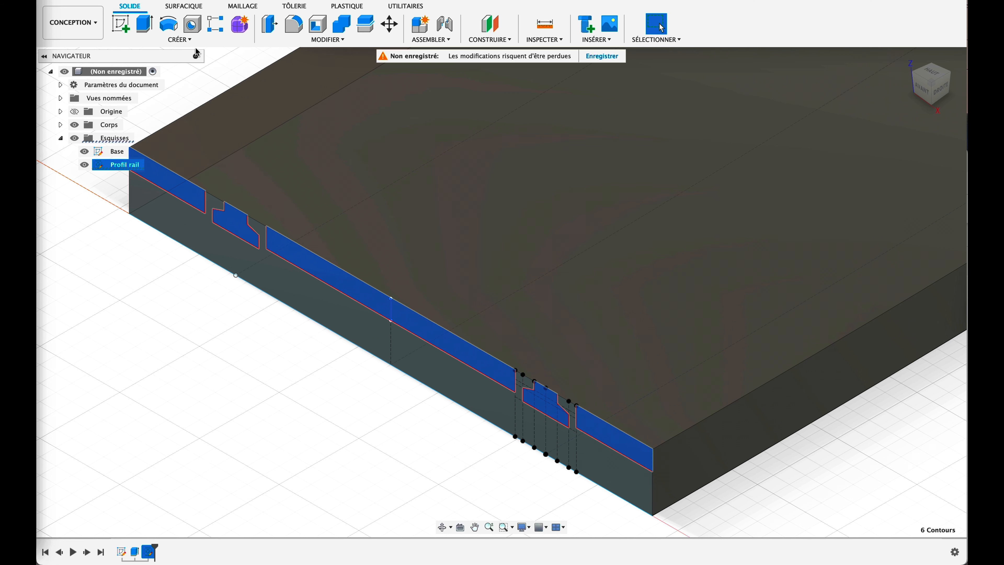
Cut the six selected profiles through the block with a Sweep (Balayage) along the Base sketch's outer arc, at distance 1.00 with perpendicular orientation.
left_click(178, 40)
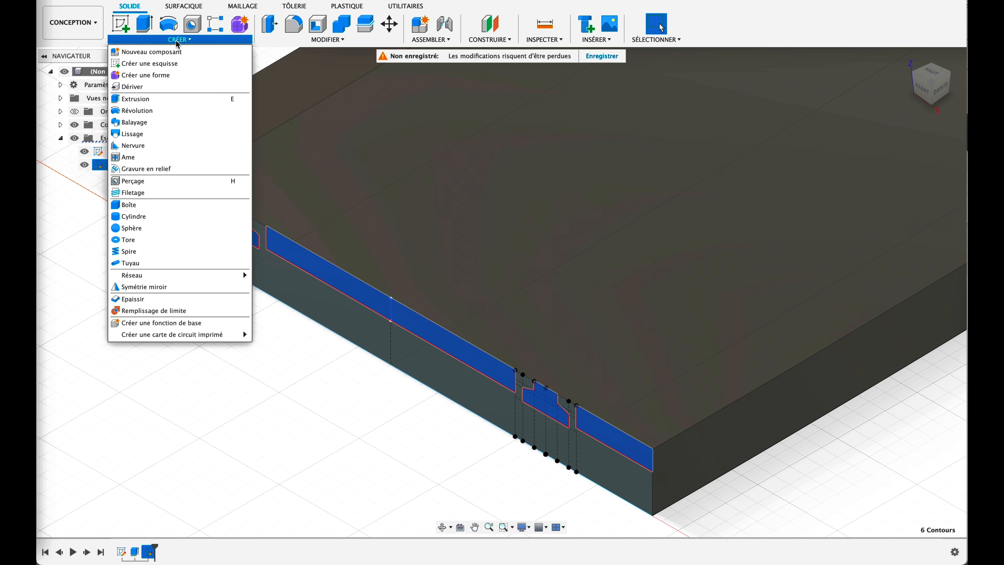
left_click(141, 124)
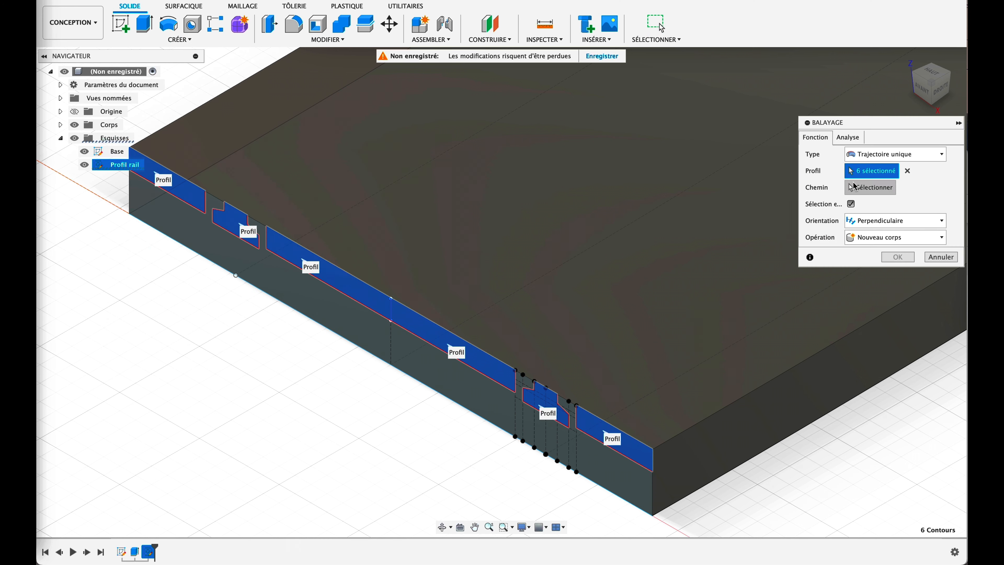
left_click(854, 187)
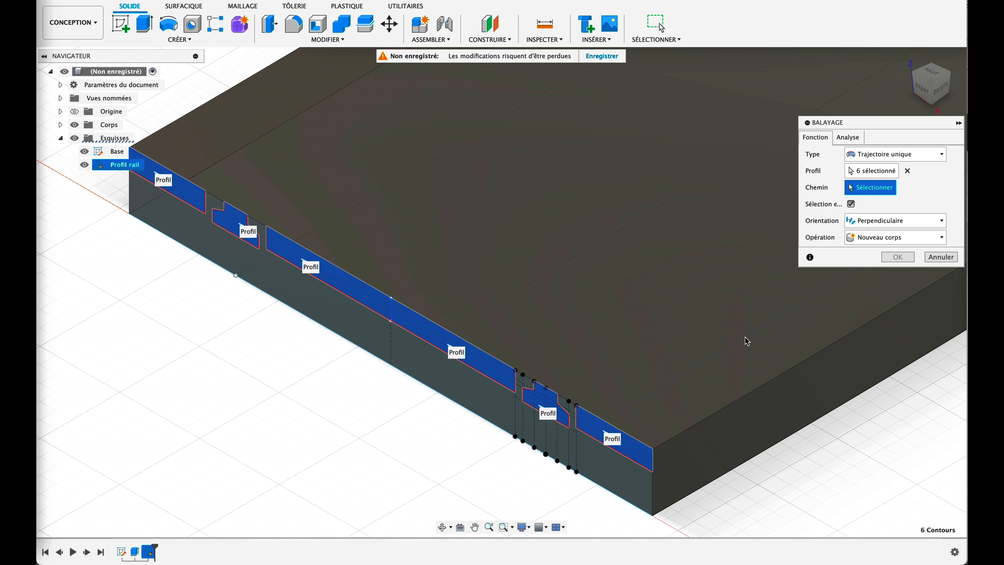
left_click(680, 382)
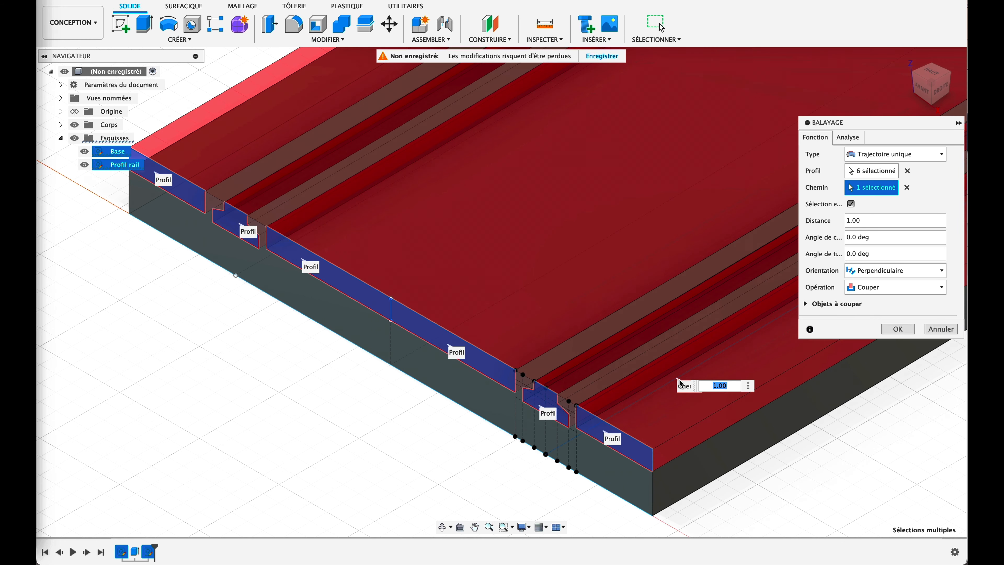
scroll(850, 466, "down", 5)
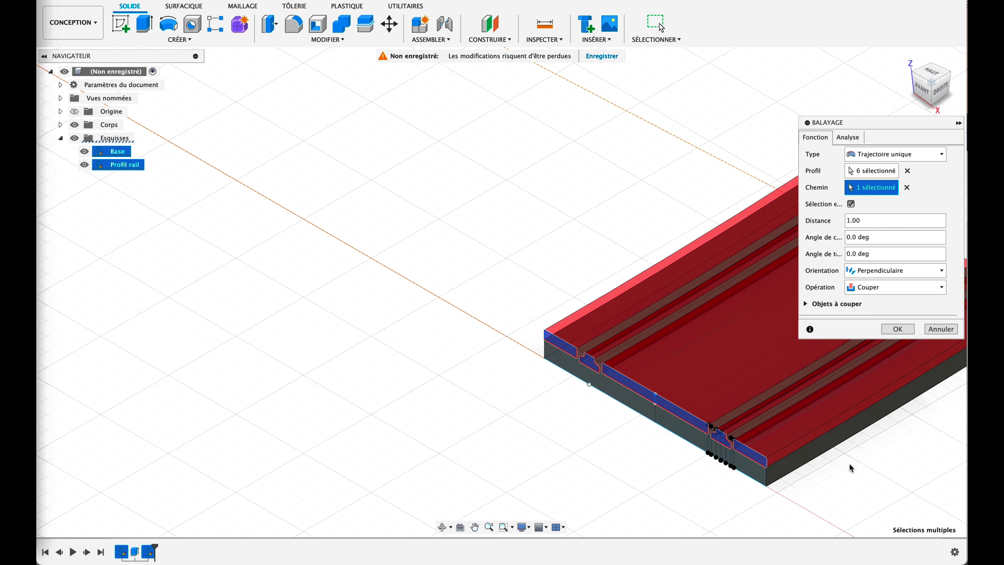
middle_click_drag(567, 478, 204, 395)
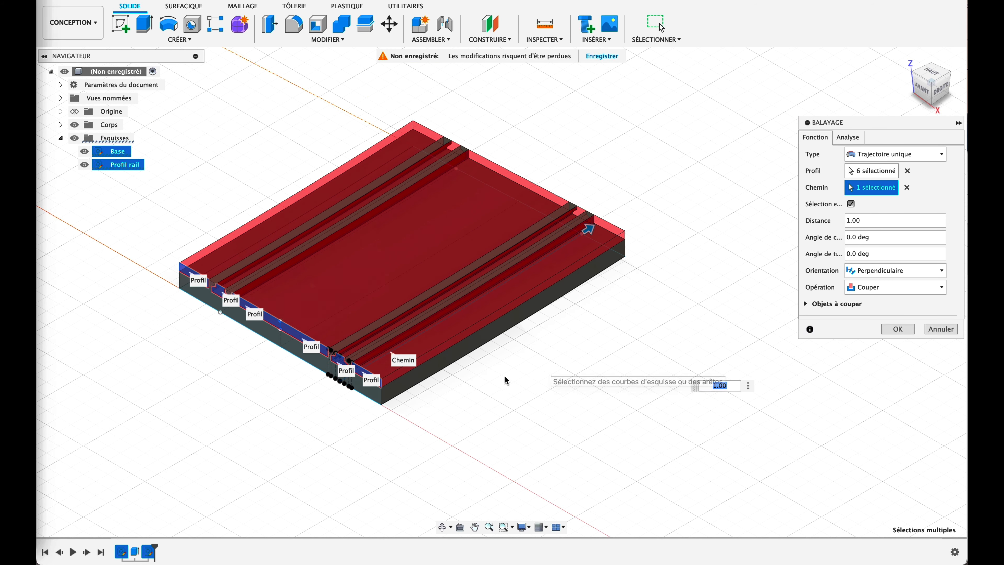
left_click(900, 331)
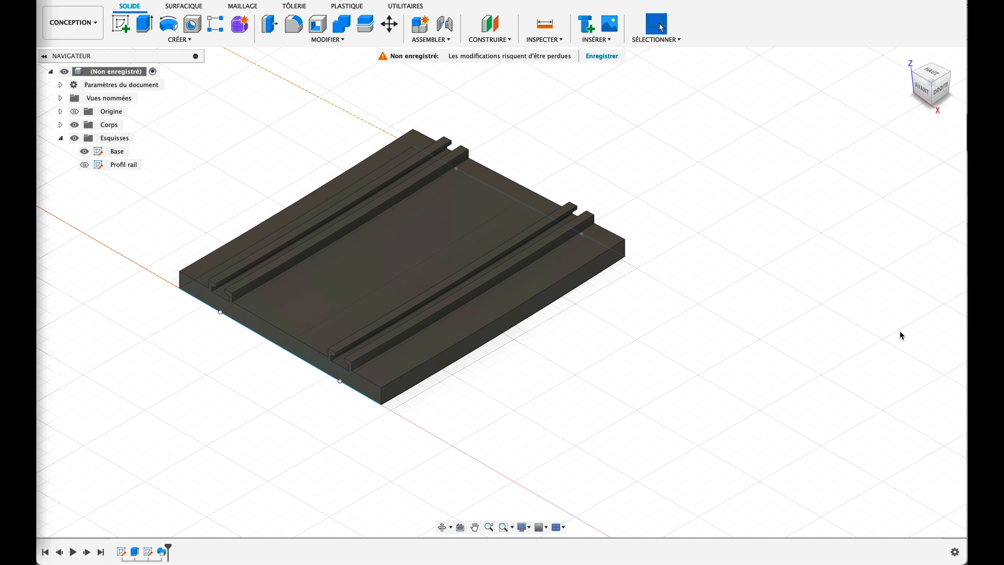
Mirror the grooved track body about its front profile end face, using the Join (Joindre) operation.
middle_click_drag(562, 374, 714, 354)
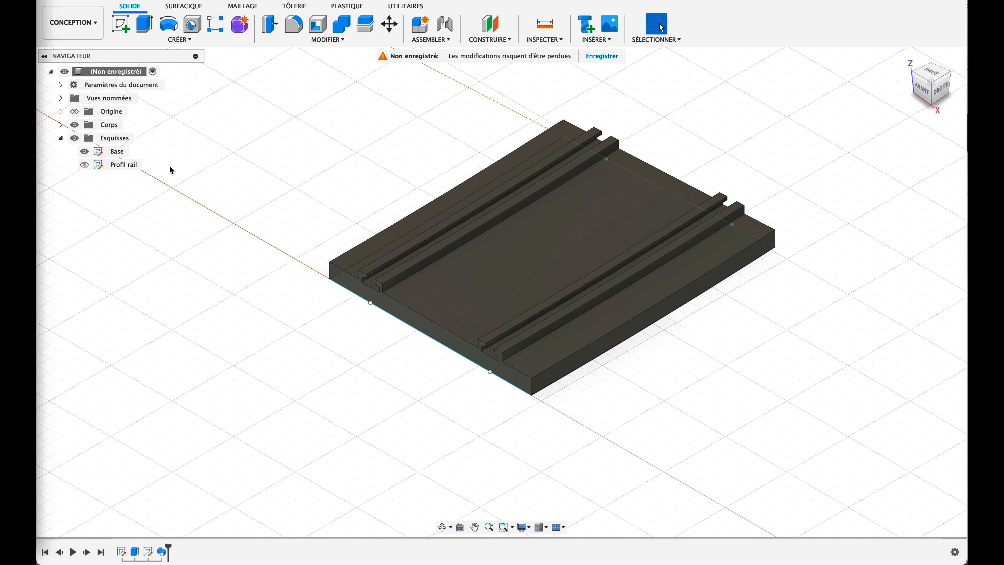
left_click(114, 130)
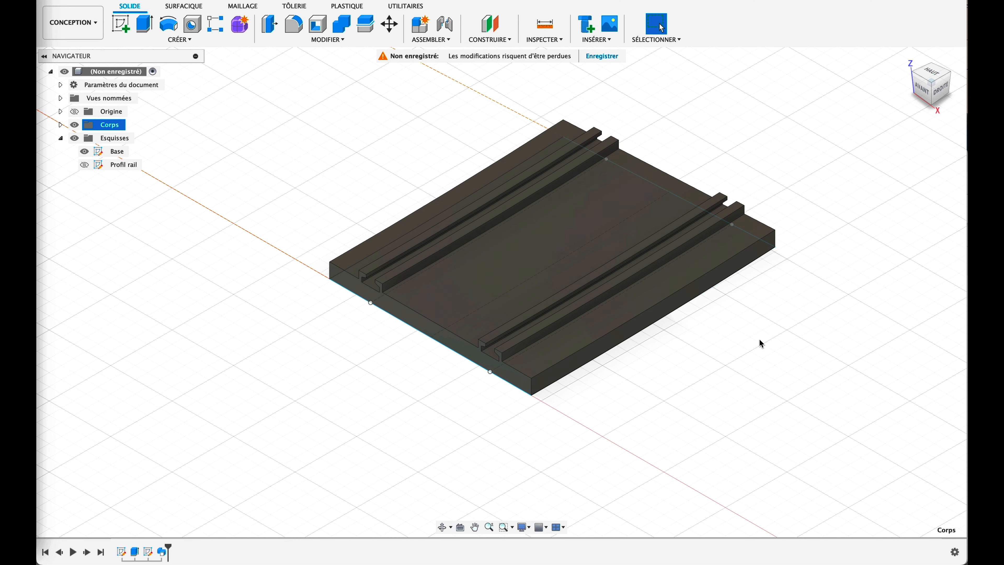
left_click(195, 41)
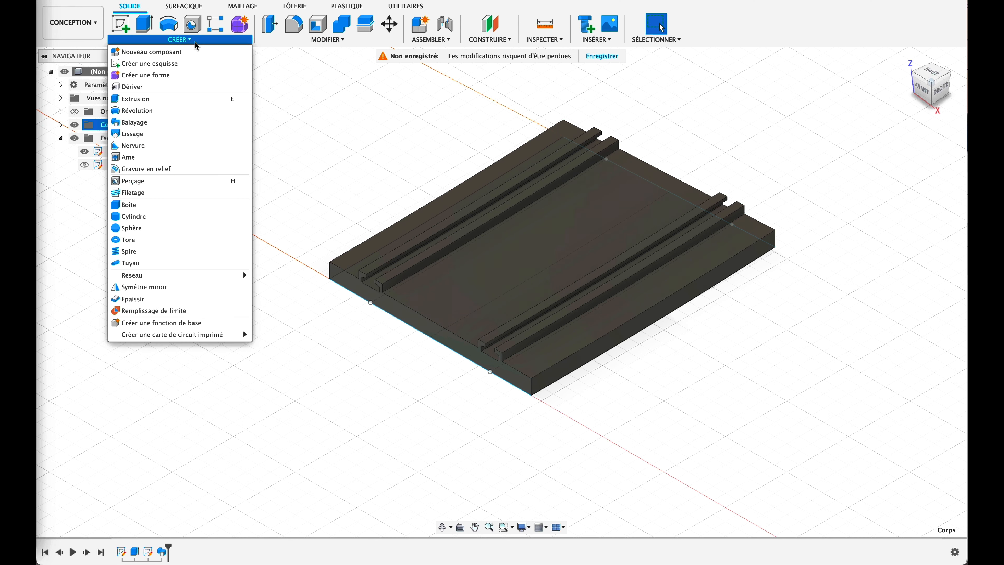
left_click(141, 287)
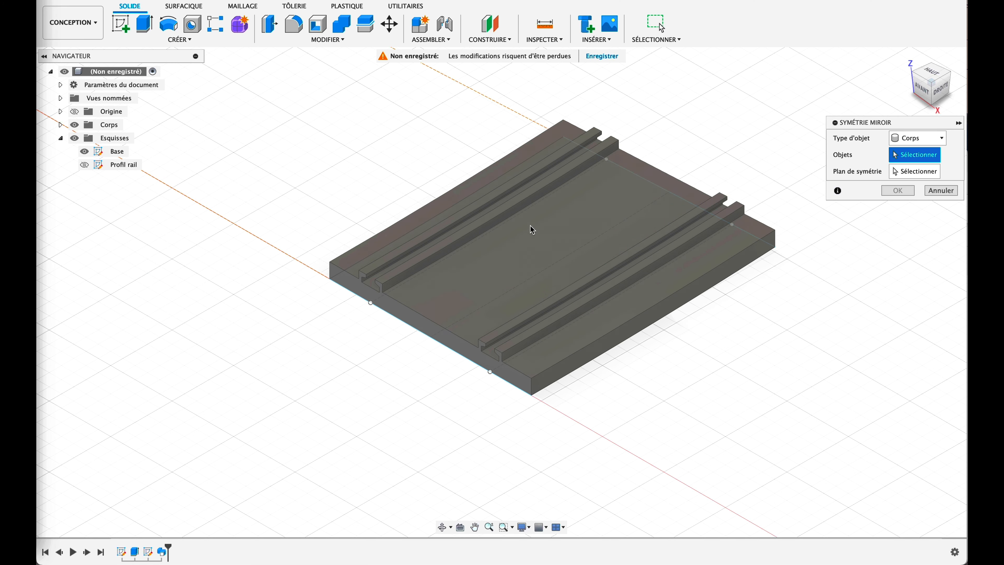
left_click(561, 236)
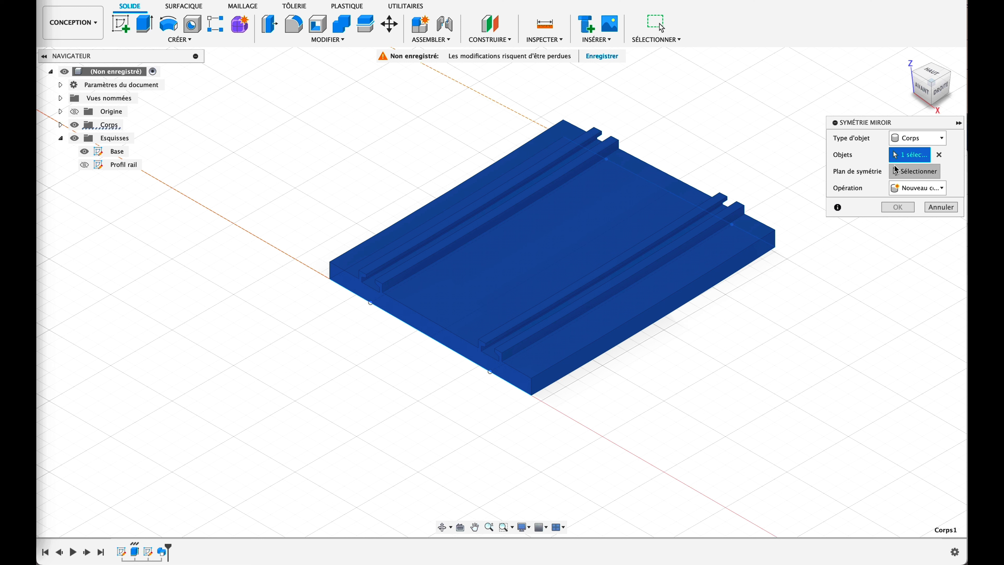
left_click(904, 174)
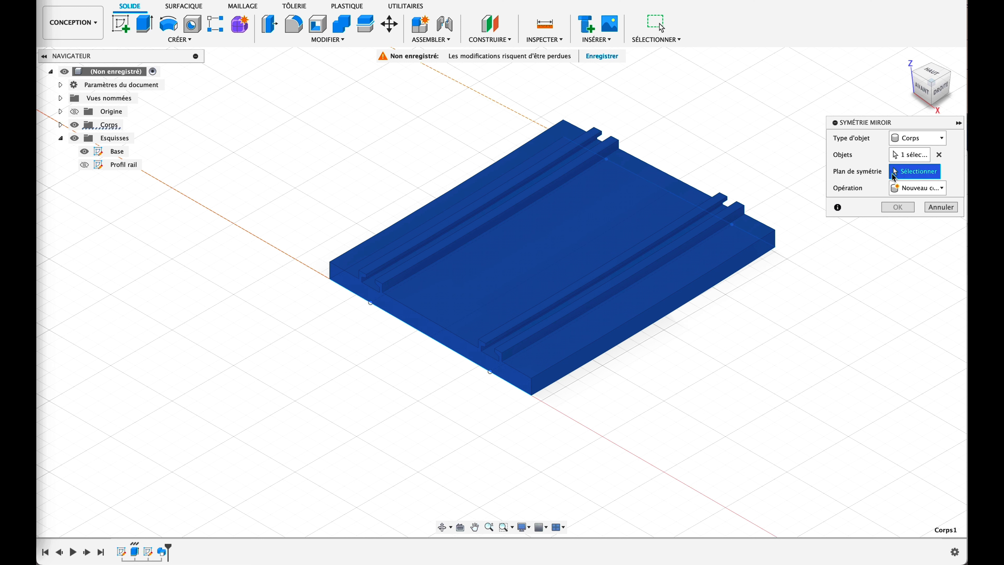
left_click(445, 342)
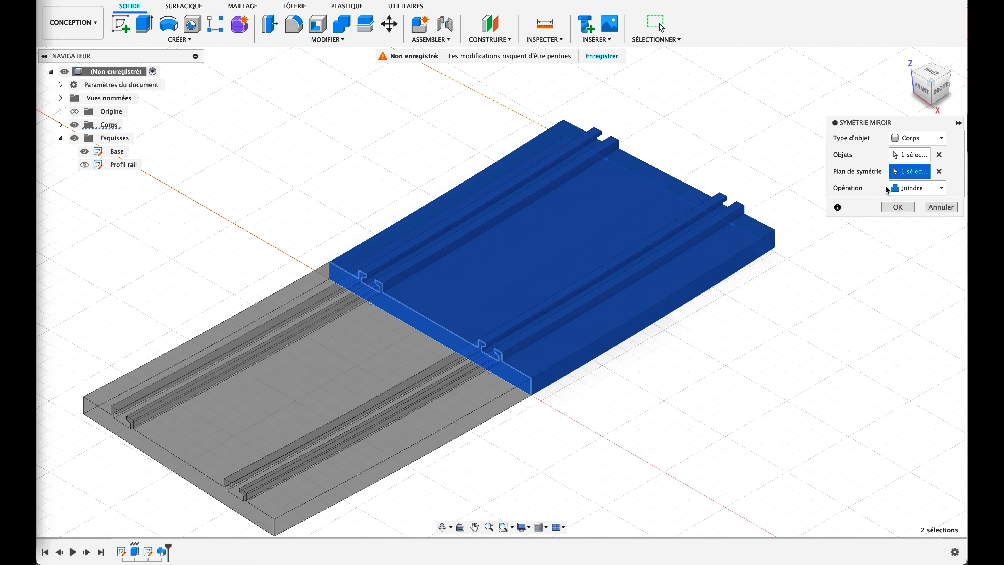
left_click(894, 208)
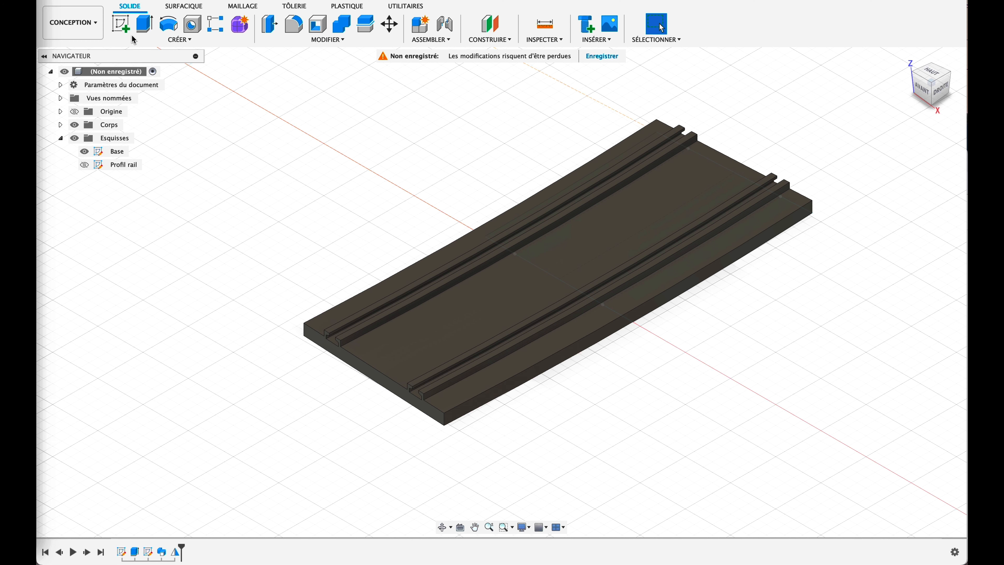
Start a new sketch on the recessed floor face between the two rail channels of the mirrored track body.
left_click(120, 25)
left_click(516, 297)
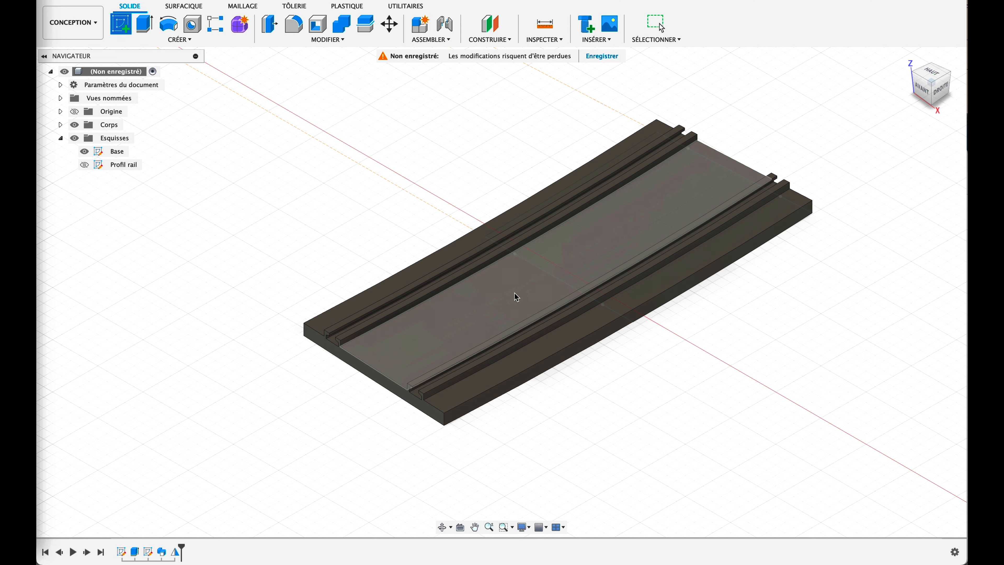
left_click(446, 330)
scroll(797, 378, "down", 5)
middle_click_drag(842, 443, 310, 397)
scroll(743, 413, "down", 10)
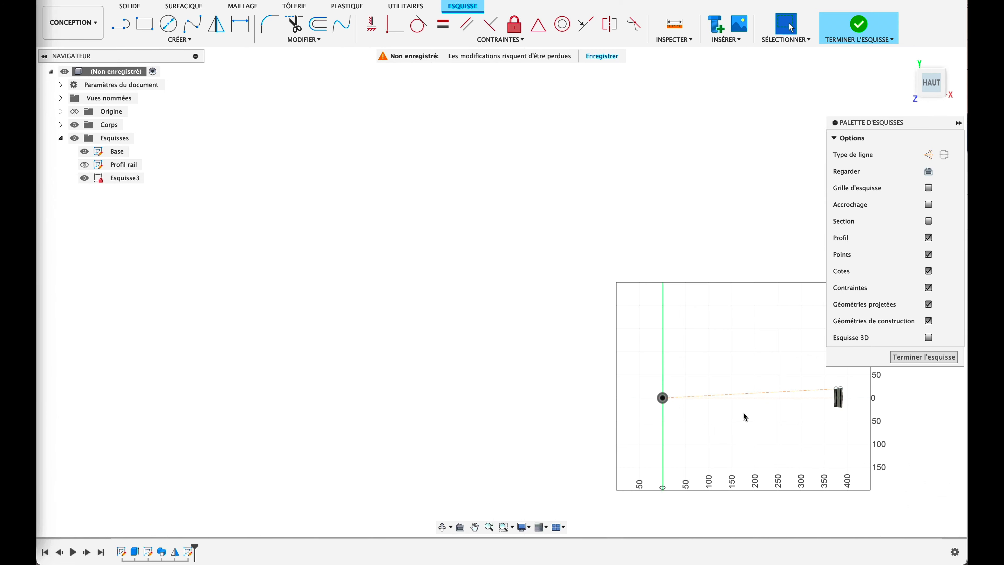
scroll(838, 452, "up", 10)
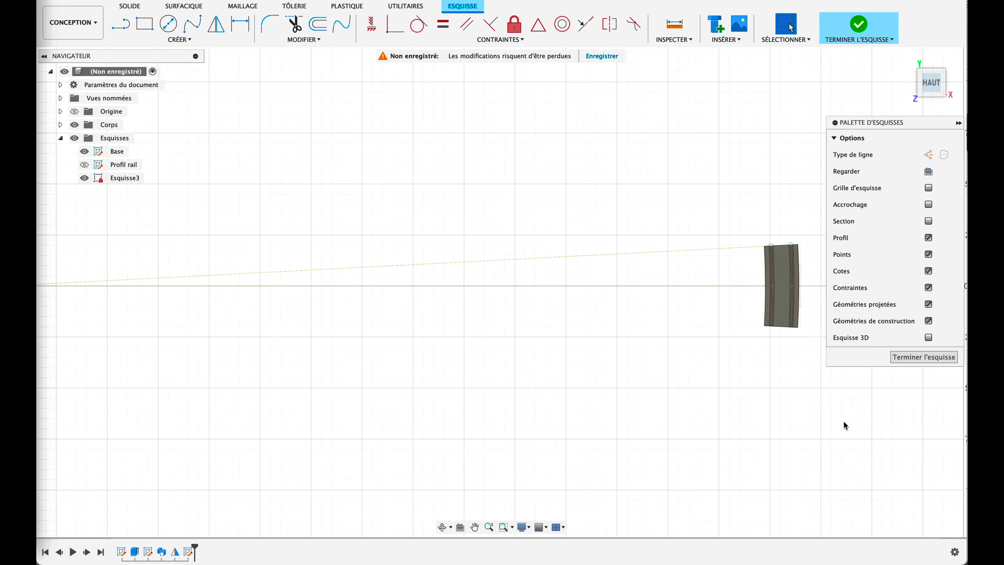
mouse_move(799, 379)
middle_mouse_down()
mouse_move(428, 410)
mouse_move(413, 334)
middle_mouse_up()
scroll(412, 335, "up", 5)
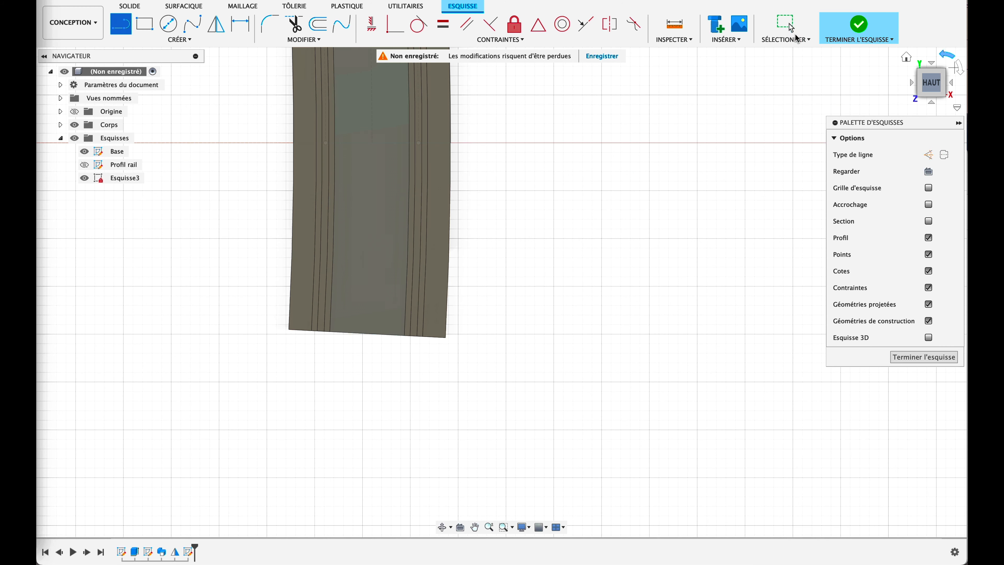
Project eight longitudinal edges of the track into the sketch: the two outer side edges and the three edges along each rail.
left_click(788, 29)
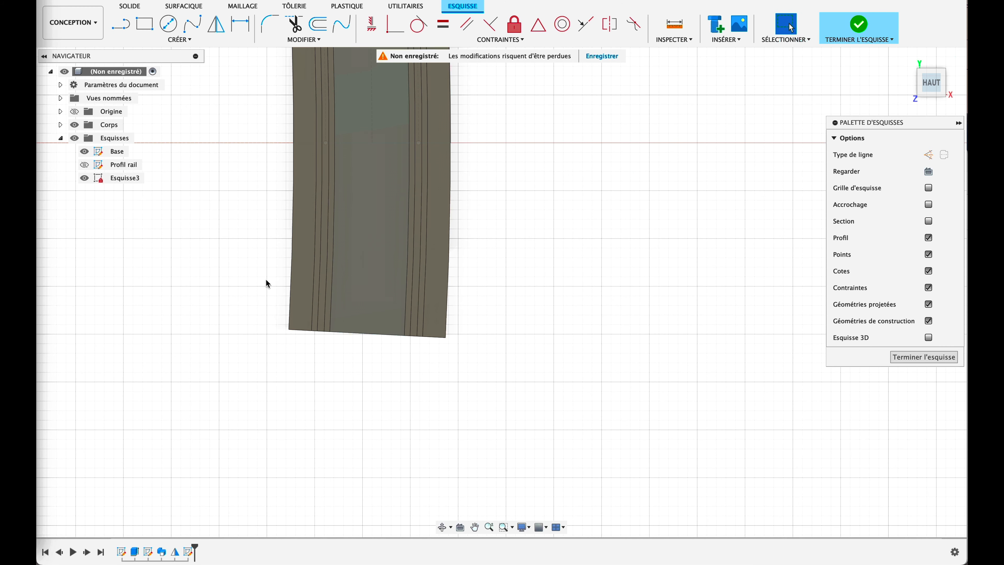
left_click(291, 302)
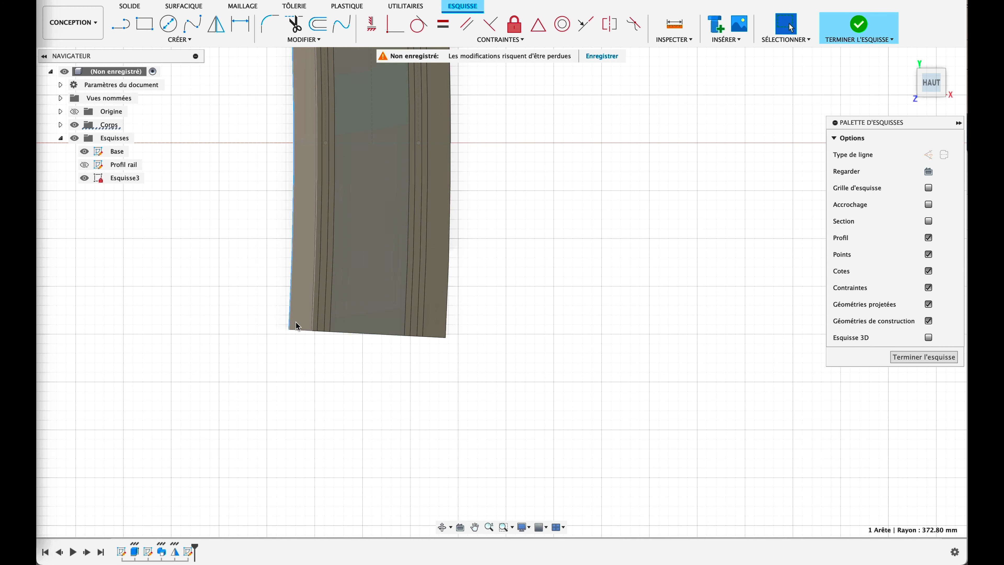
left_click(314, 302, "shift")
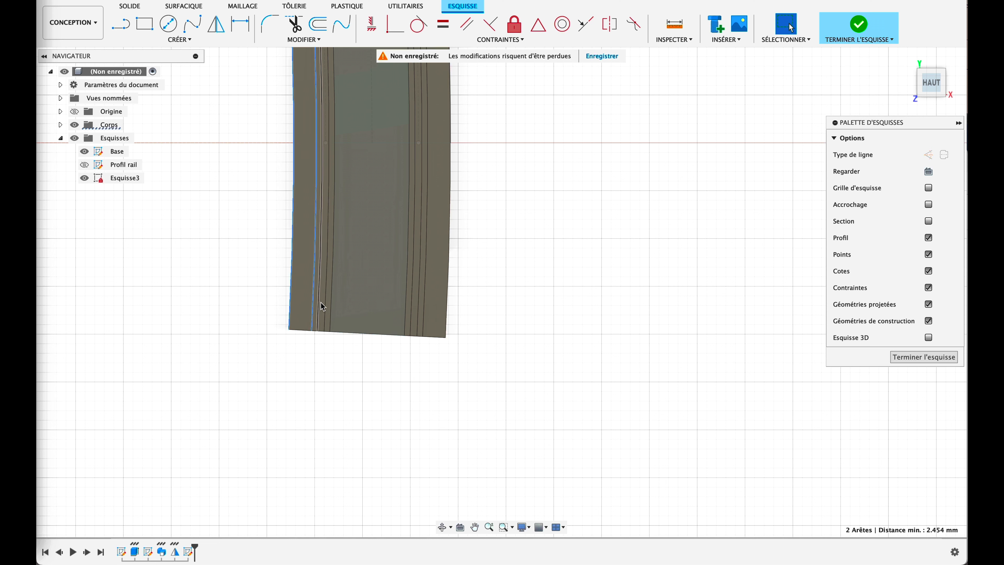
left_click(321, 308, "shift")
left_click(325, 308, "shift")
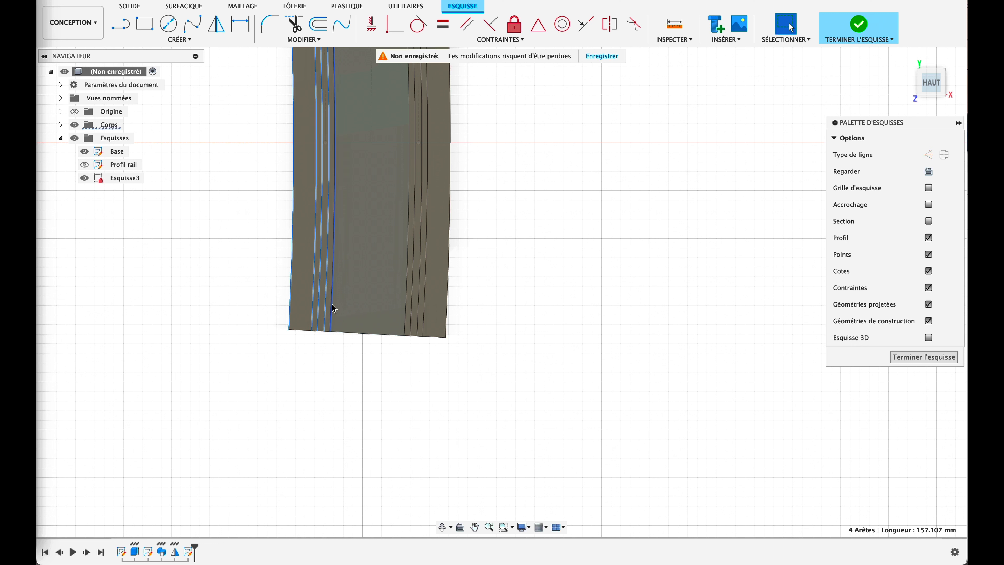
left_click(330, 309, "shift")
left_click(411, 316, "shift")
left_click(422, 317, "shift")
left_click(427, 315, "shift")
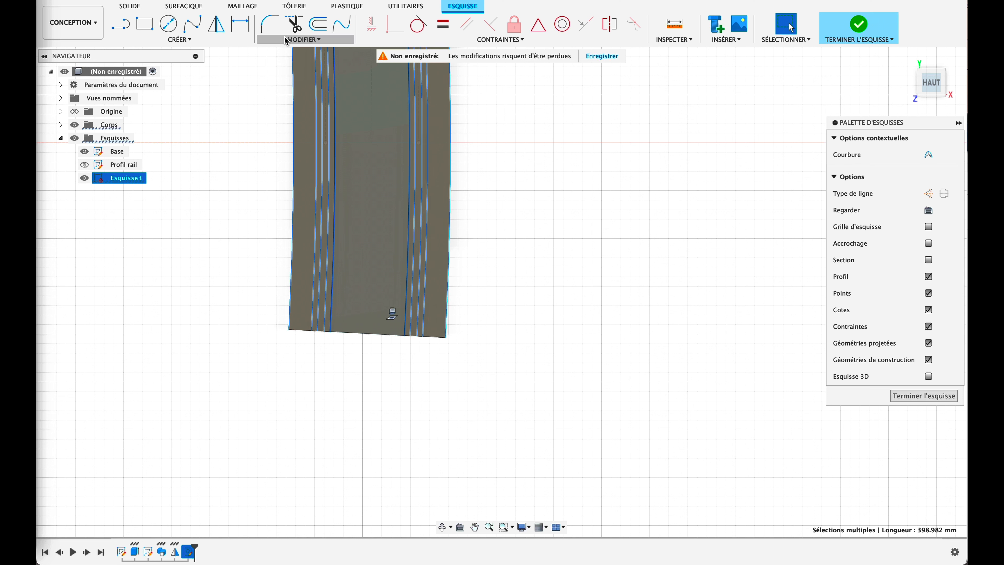
left_click(179, 40)
mouse_move(197, 220)
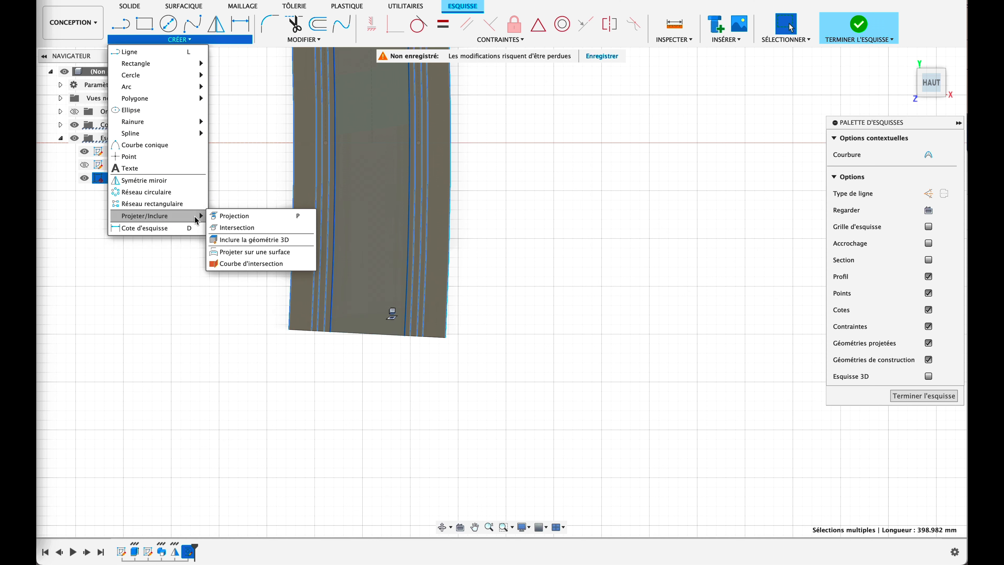
left_click(232, 216)
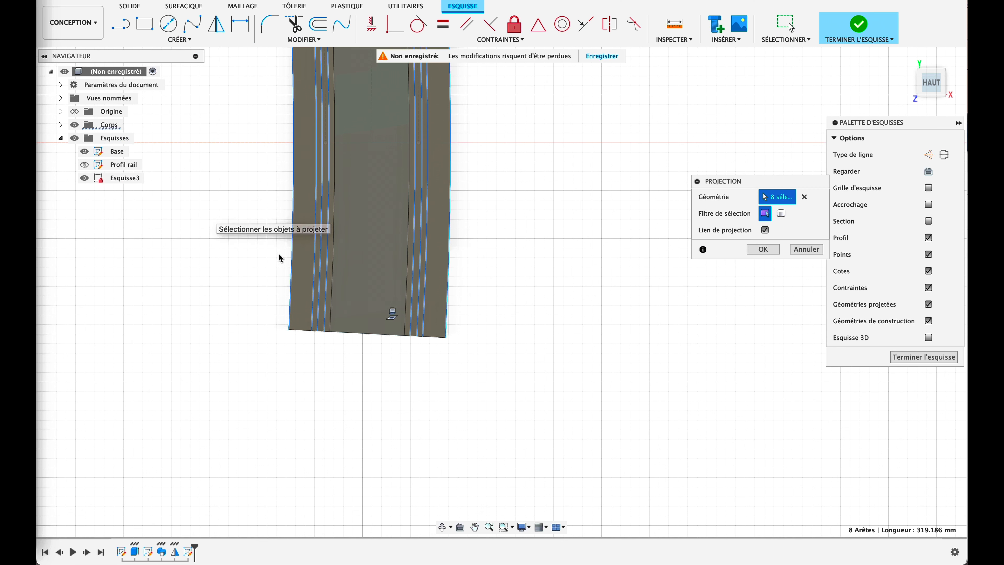
left_click(763, 250)
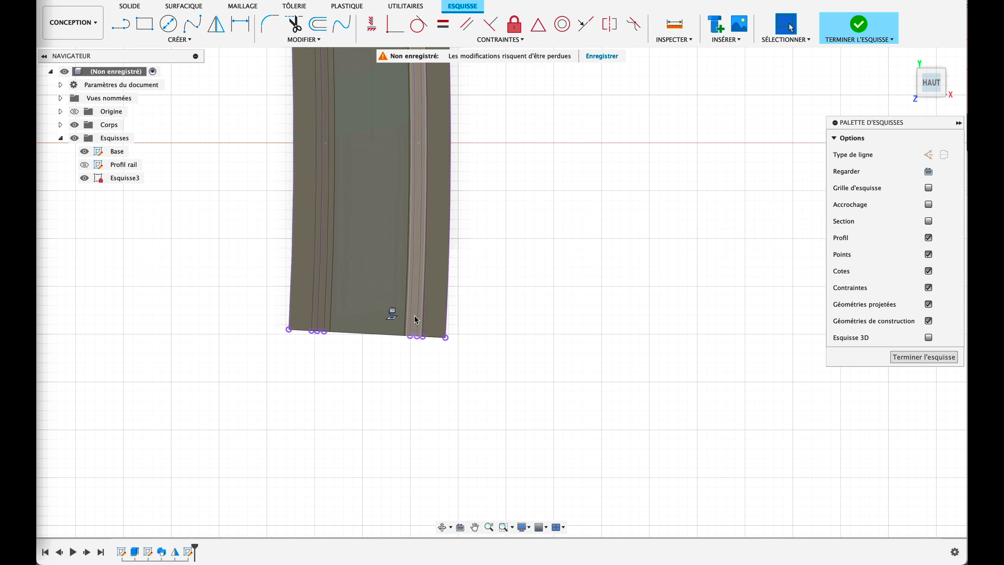
Draw a line across the track's full width near its front end and constrain it parallel to the end edge.
left_click(121, 24)
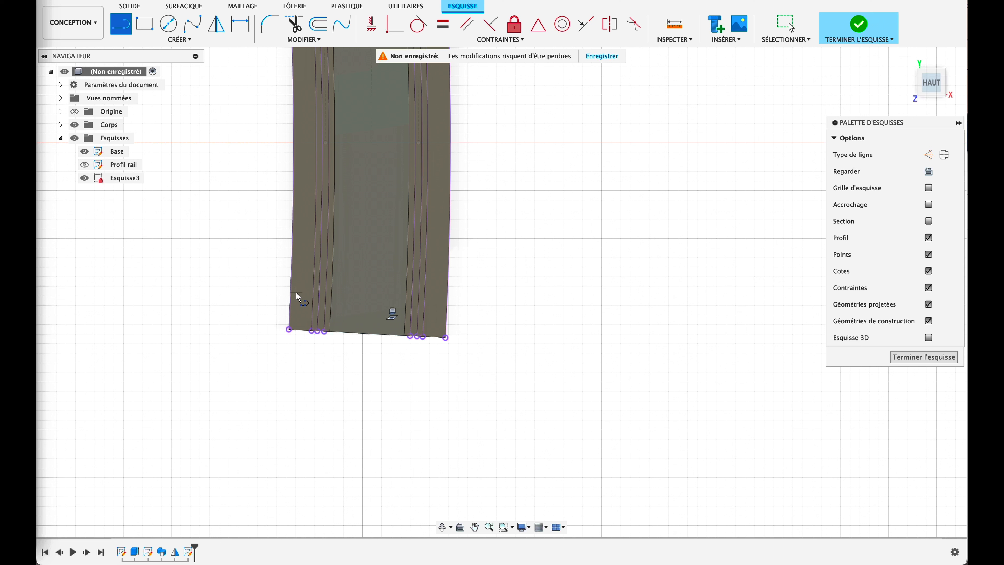
left_click(290, 288)
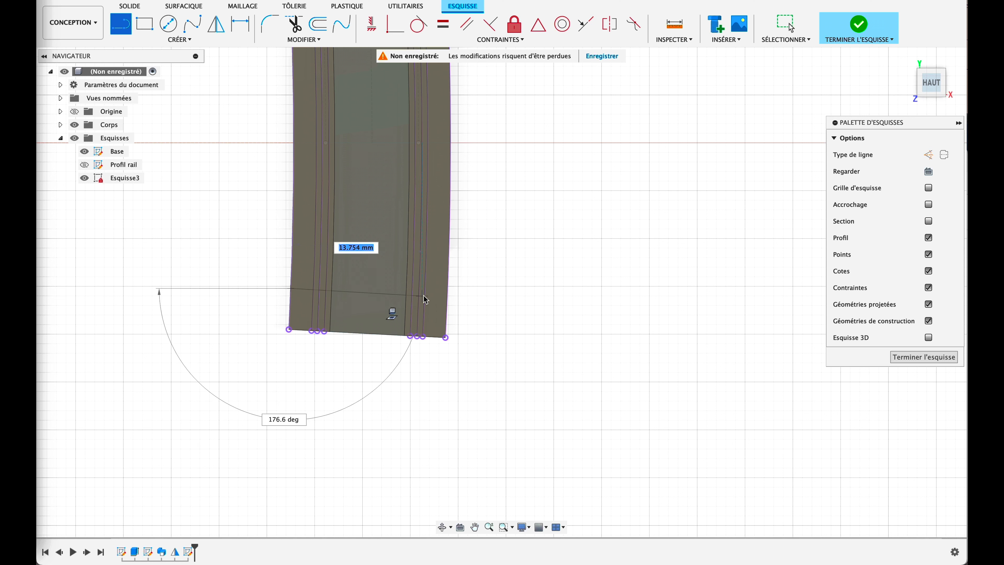
double_click(448, 294)
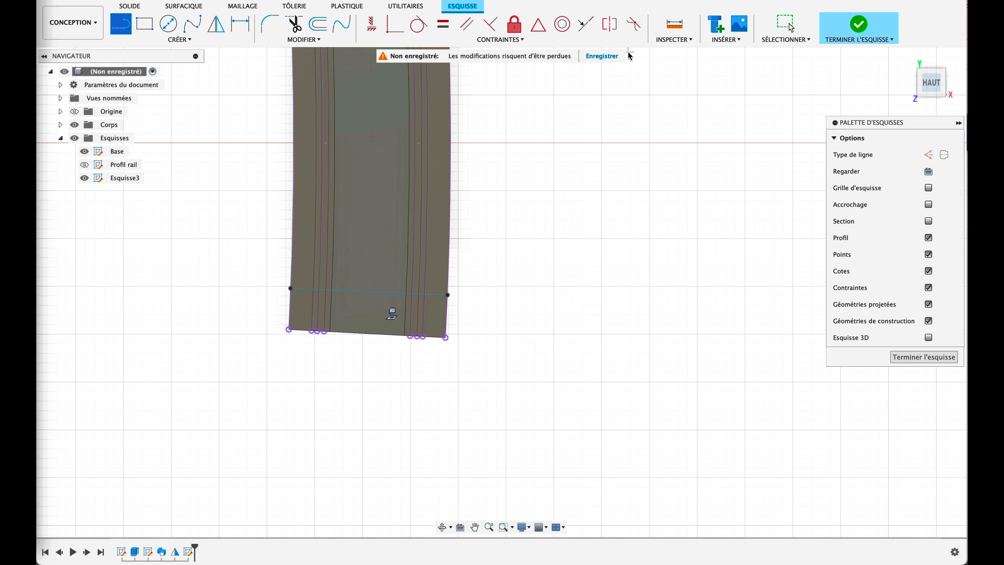
left_click(467, 25)
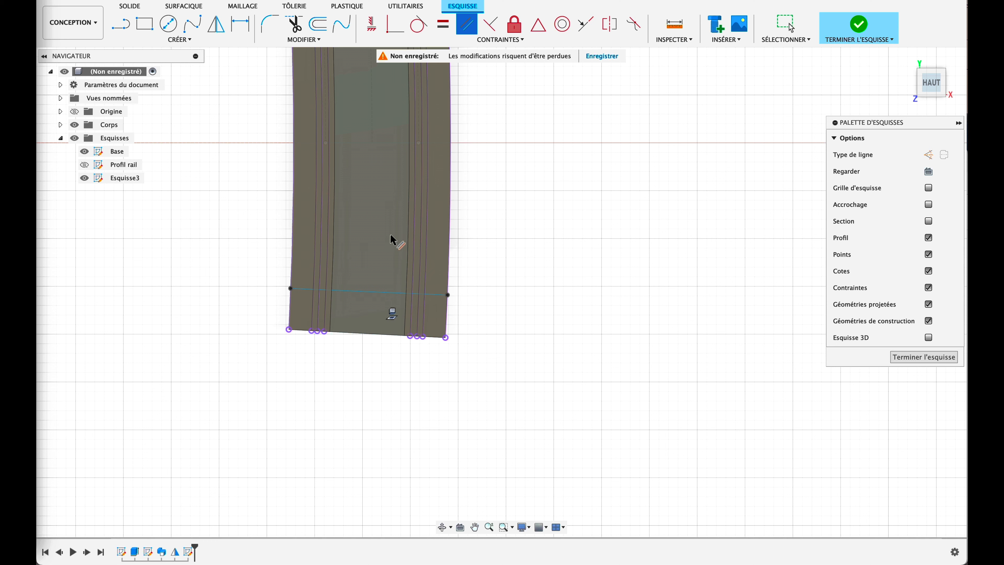
left_click(359, 336)
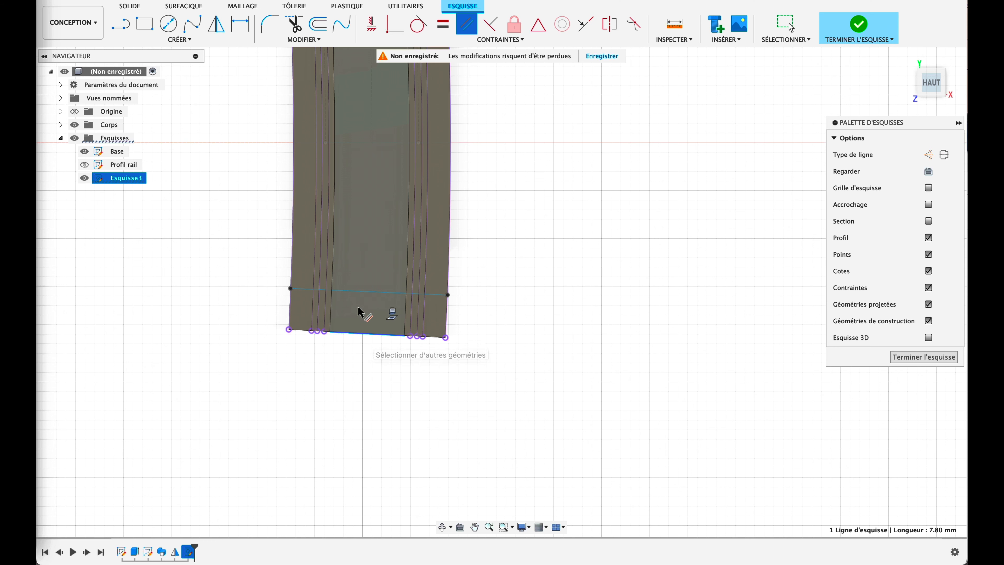
left_click(363, 293)
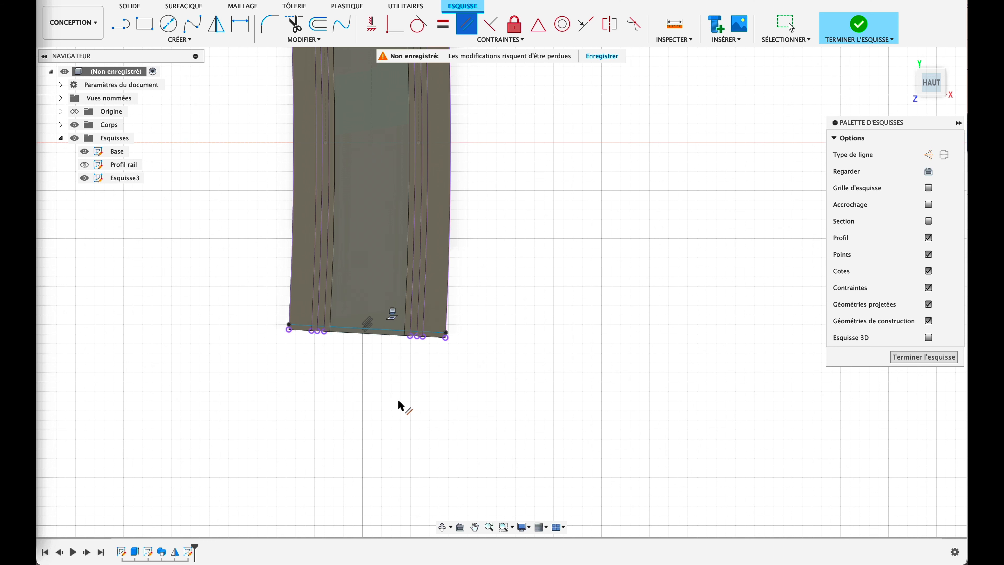
Dimension the offset between the end corner and the cross line's endpoint on the outer side as 1.8 mm.
scroll(388, 378, "up", 5)
scroll(388, 378, "up", 2)
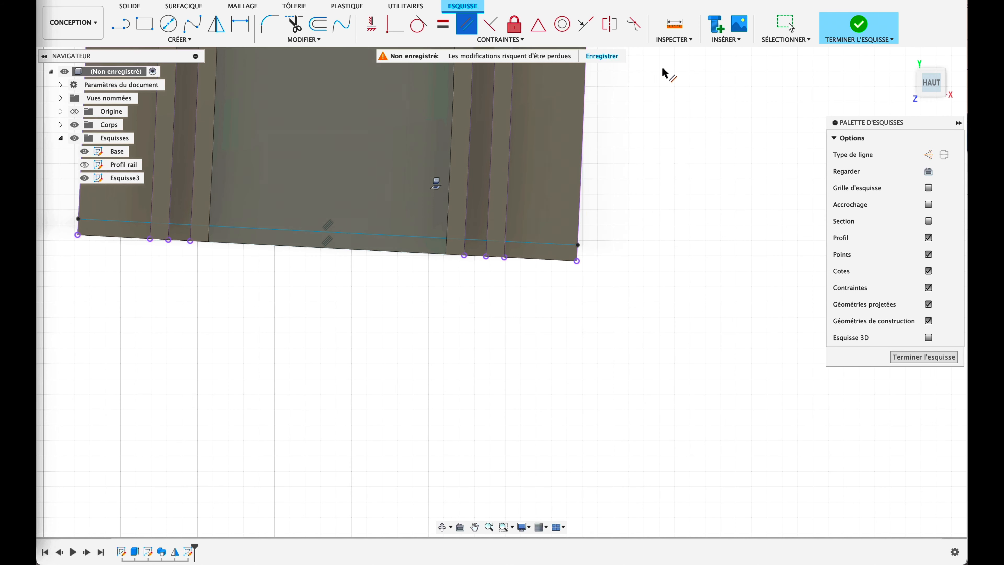
left_click(242, 29)
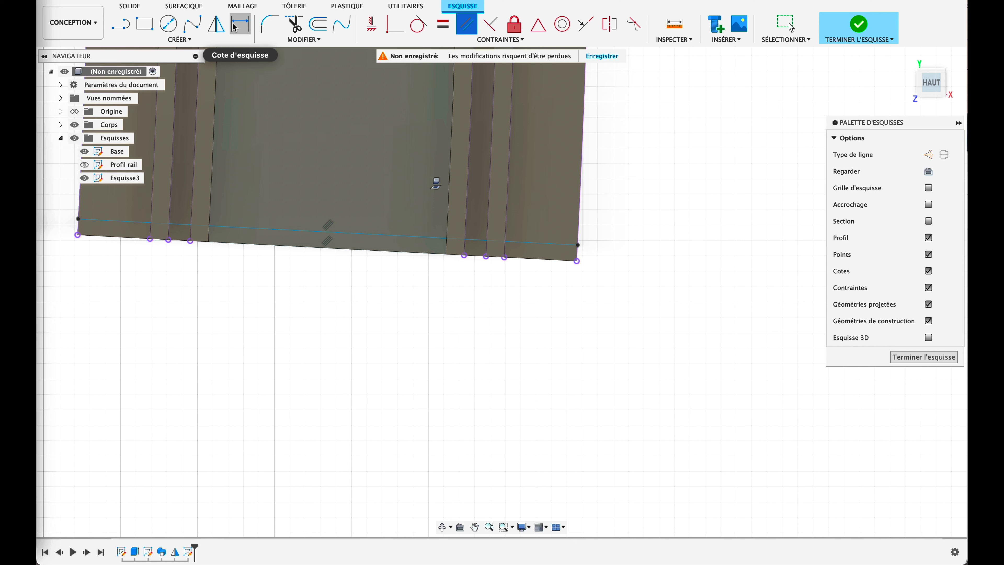
left_click(577, 261)
left_click(578, 245)
left_click(624, 247)
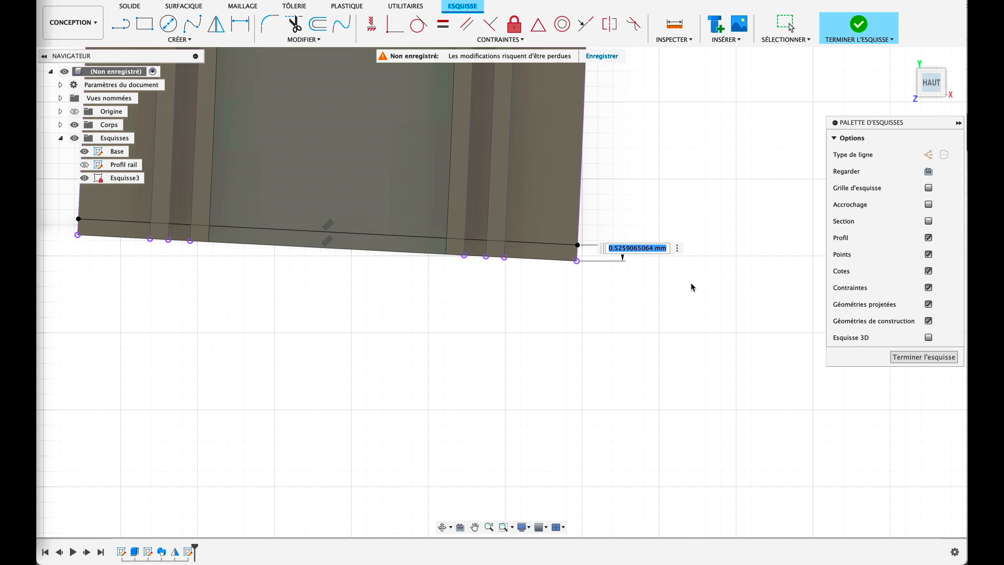
type("1.8")
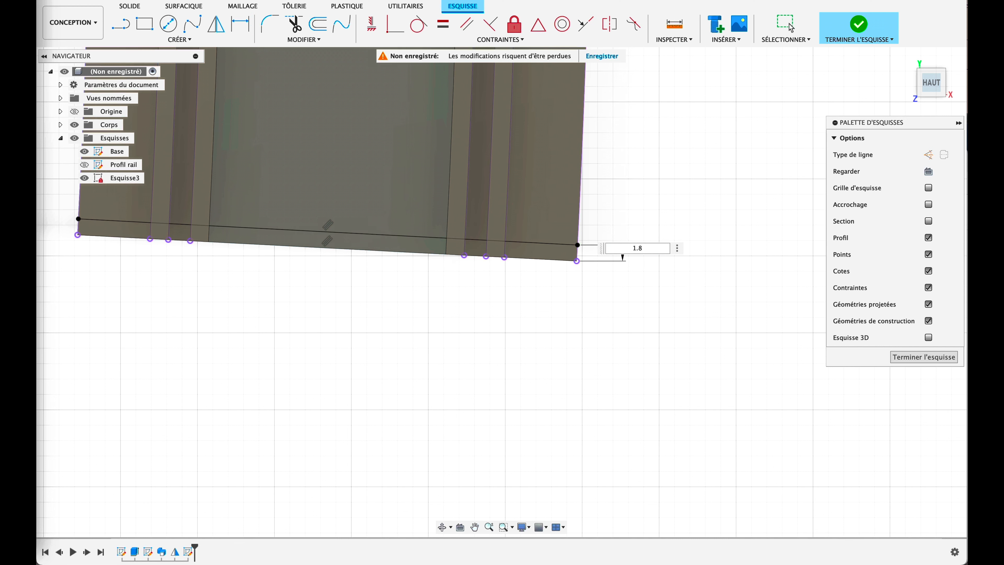
key("Return")
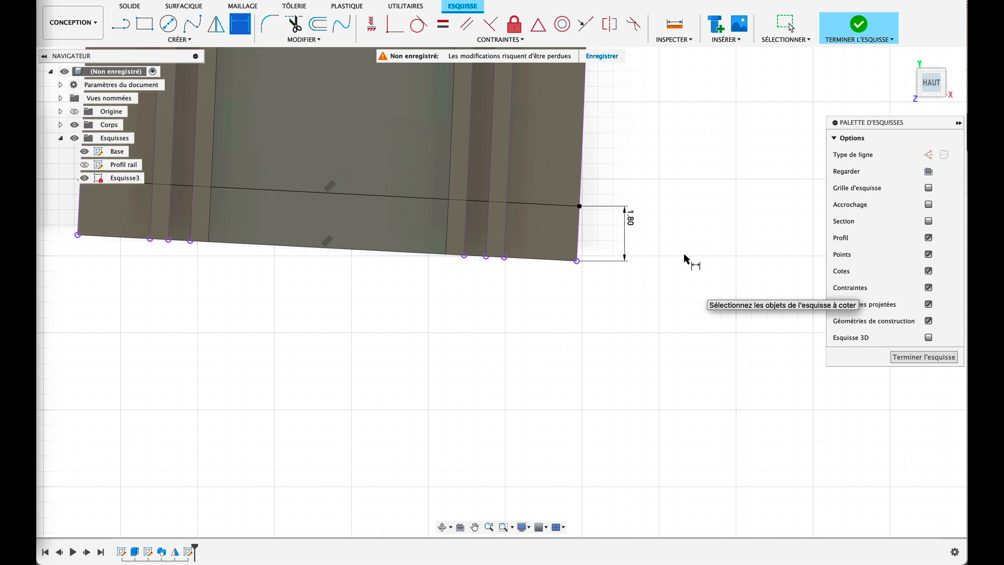
Project the two outer segments of the track's front end edge into the sketch to close the side profiles.
scroll(360, 372, "down", 4)
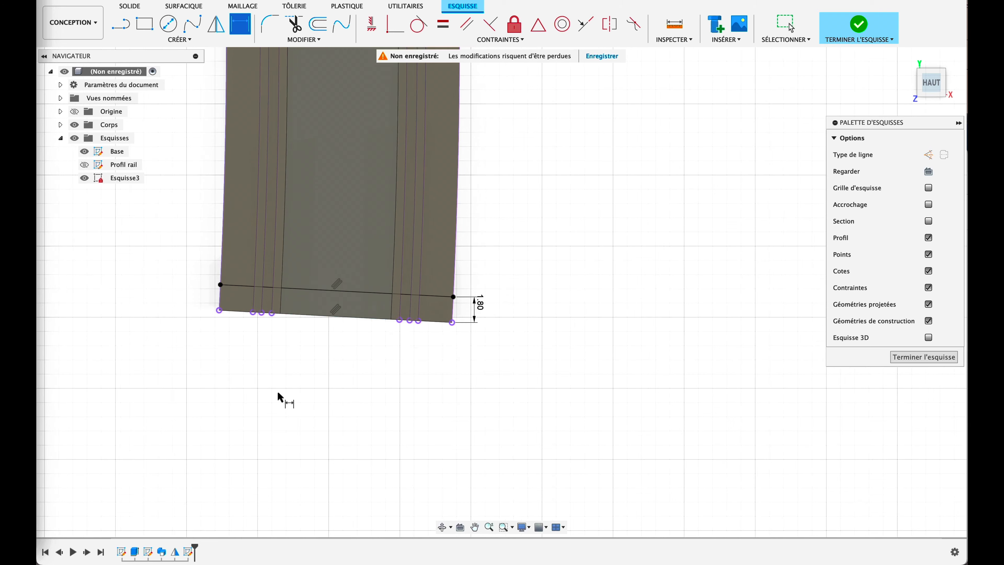
middle_click_drag(281, 399, 460, 385)
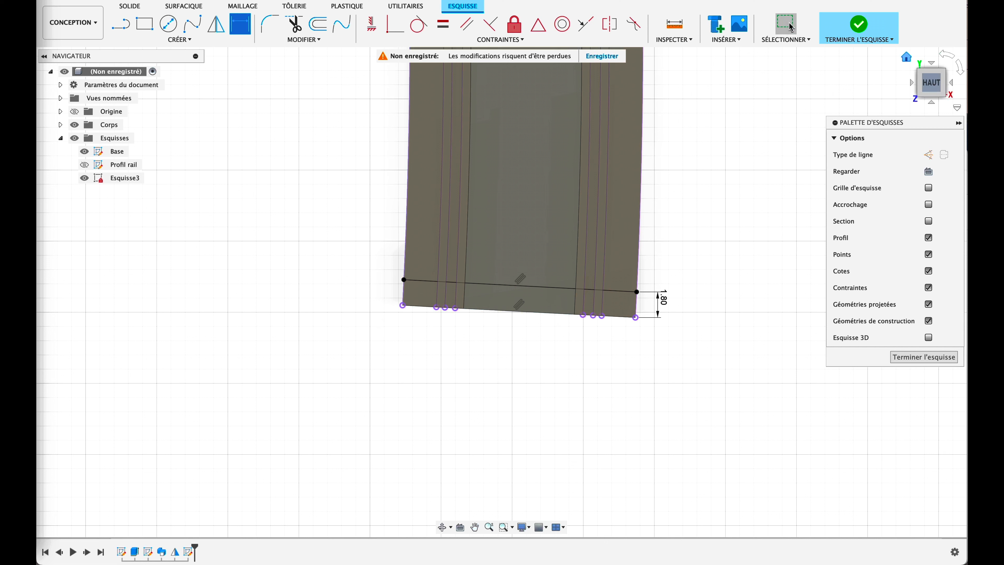
left_click(791, 27)
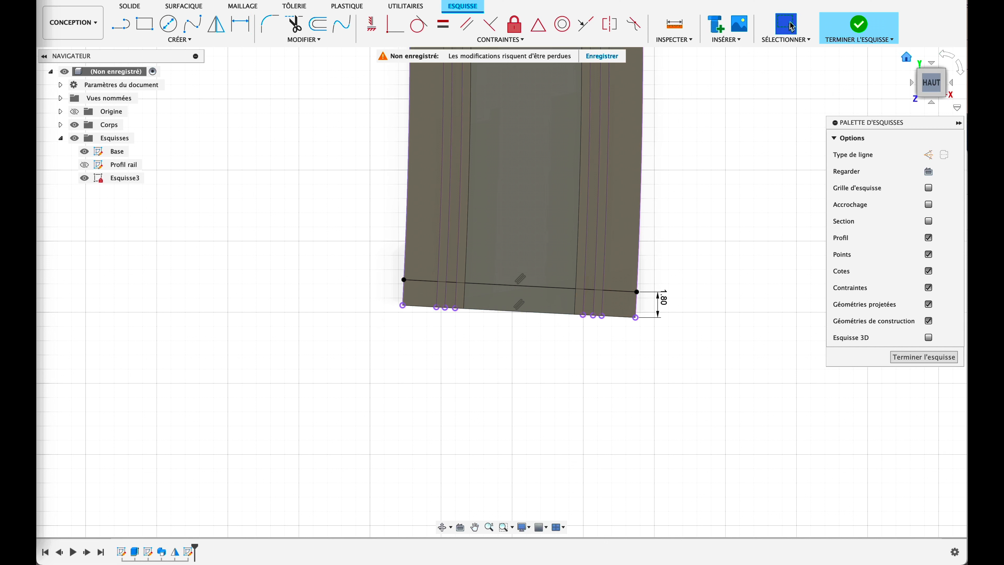
left_click(416, 307)
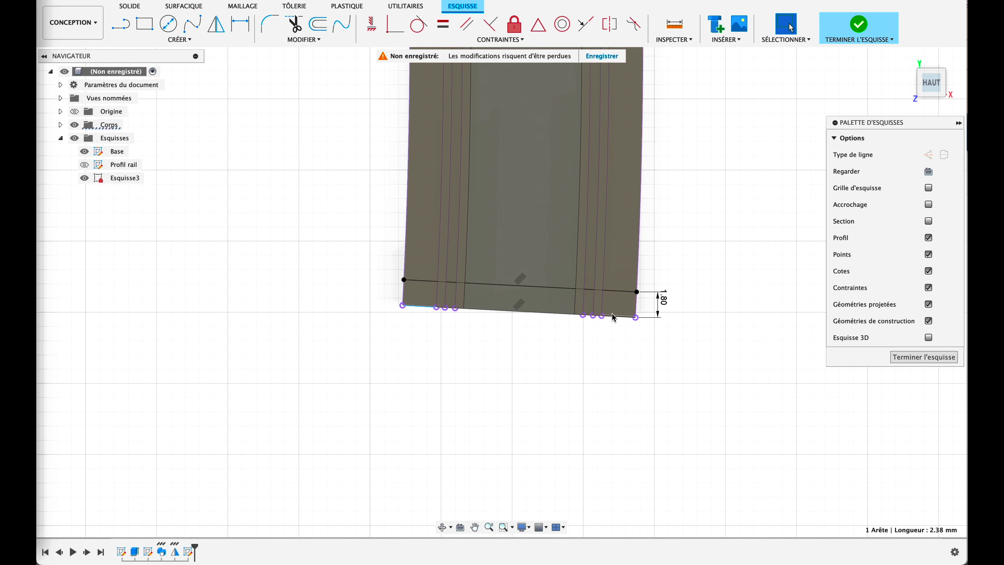
left_click(620, 319, "shift")
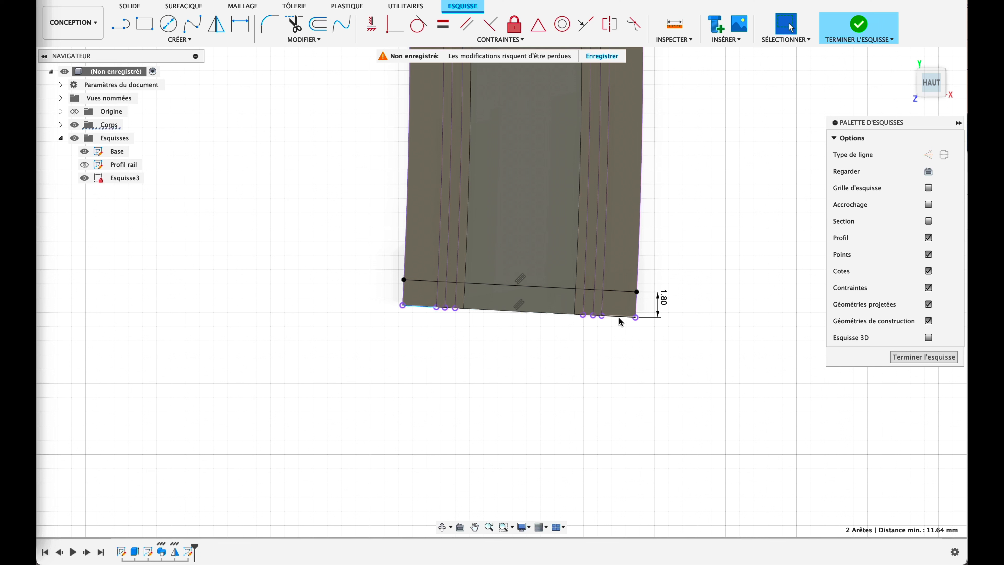
left_click(173, 43)
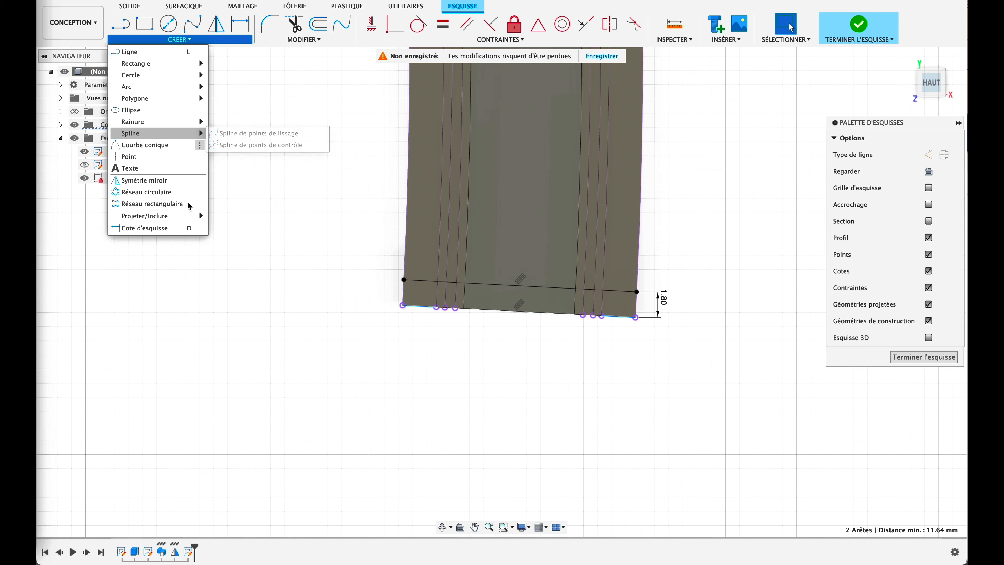
mouse_move(186, 216)
left_click(248, 216)
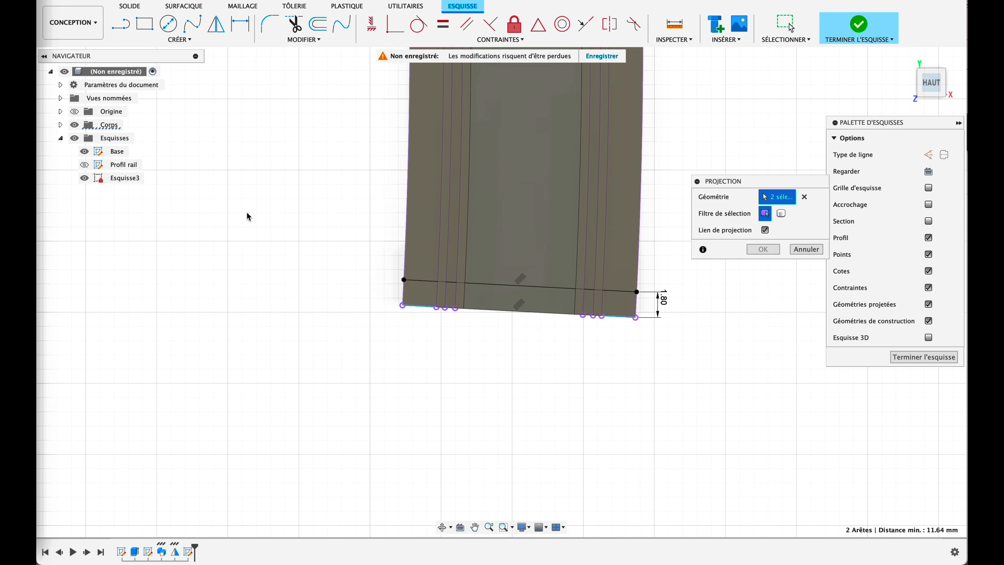
left_click(760, 250)
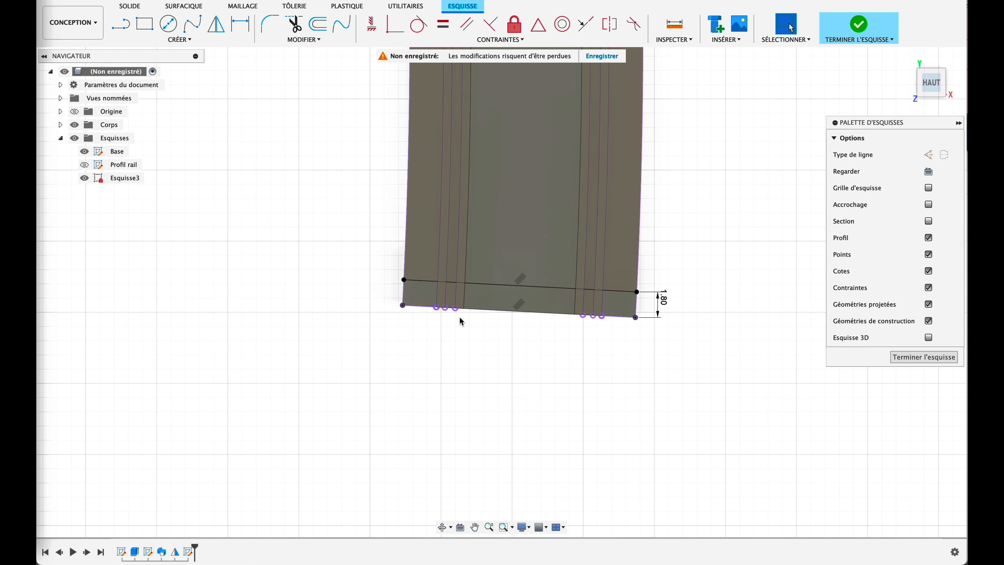
Finish the sketch and extrude the three end-strip profiles, two outer and one centre, by 0.60 mm with the Join (Joindre) operation.
left_click(411, 283)
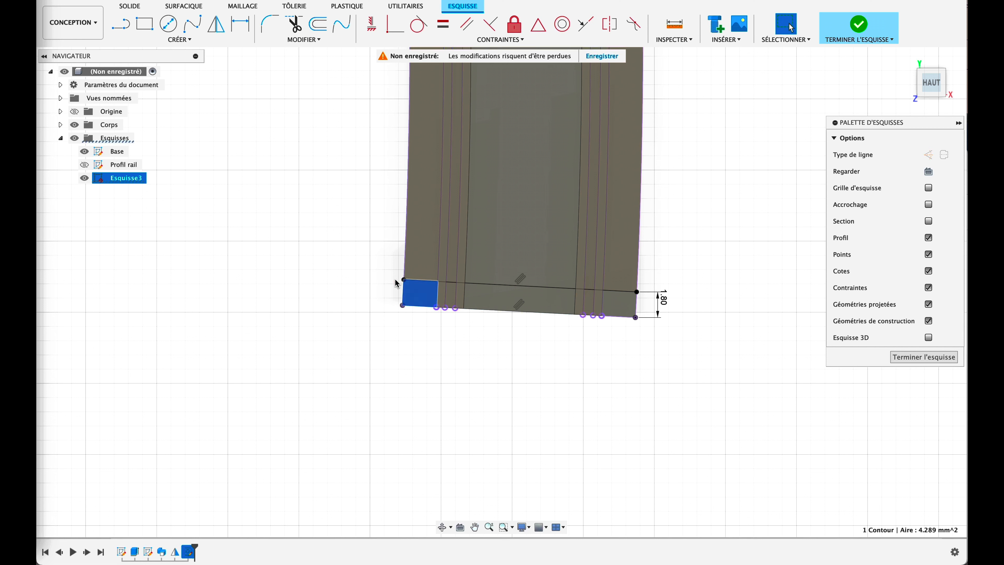
left_click(492, 300, "shift")
left_click(621, 307, "shift")
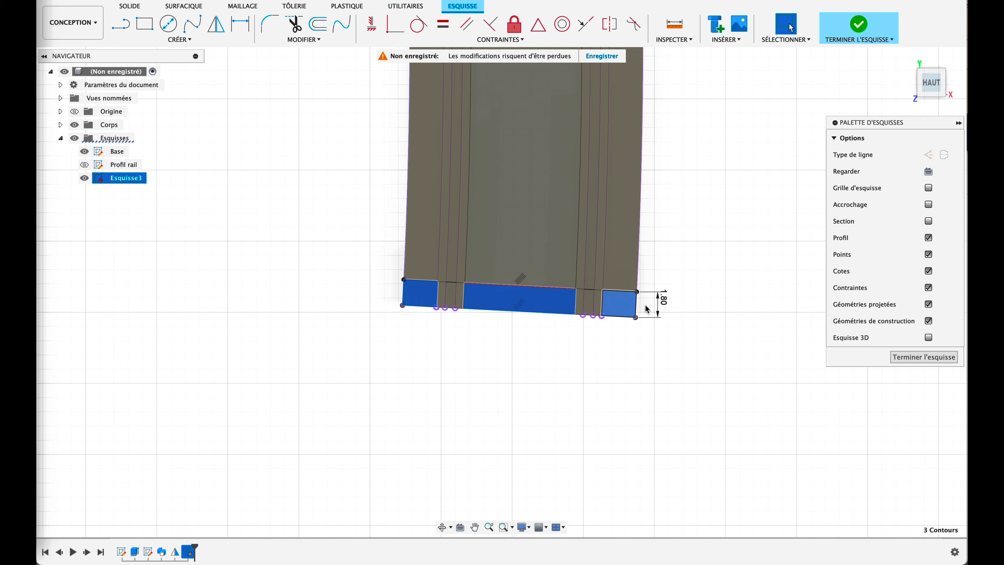
left_click(858, 24)
left_click(906, 58)
middle_click_drag(915, 466, 636, 279)
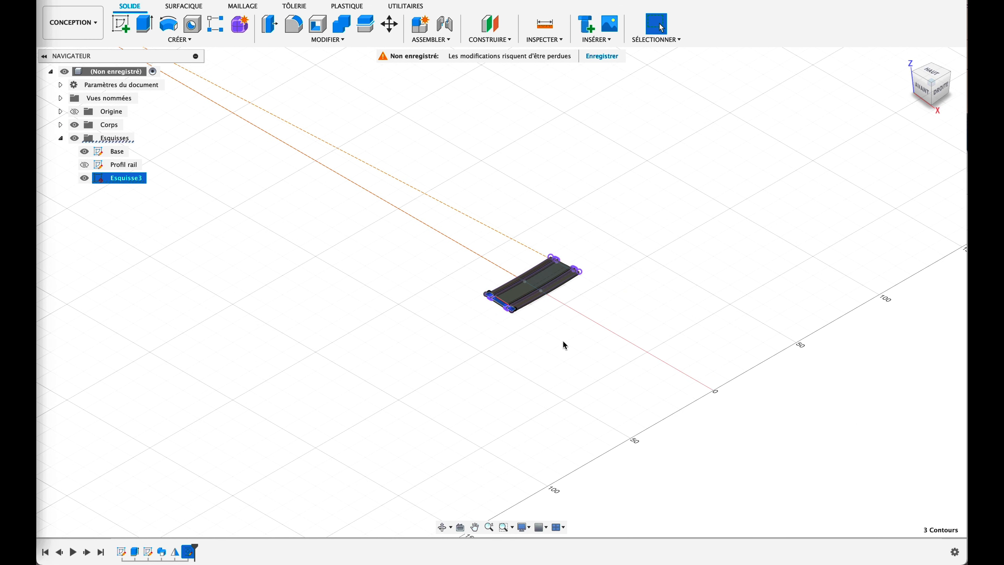
scroll(561, 344, "up", 5)
scroll(561, 344, "up", 3)
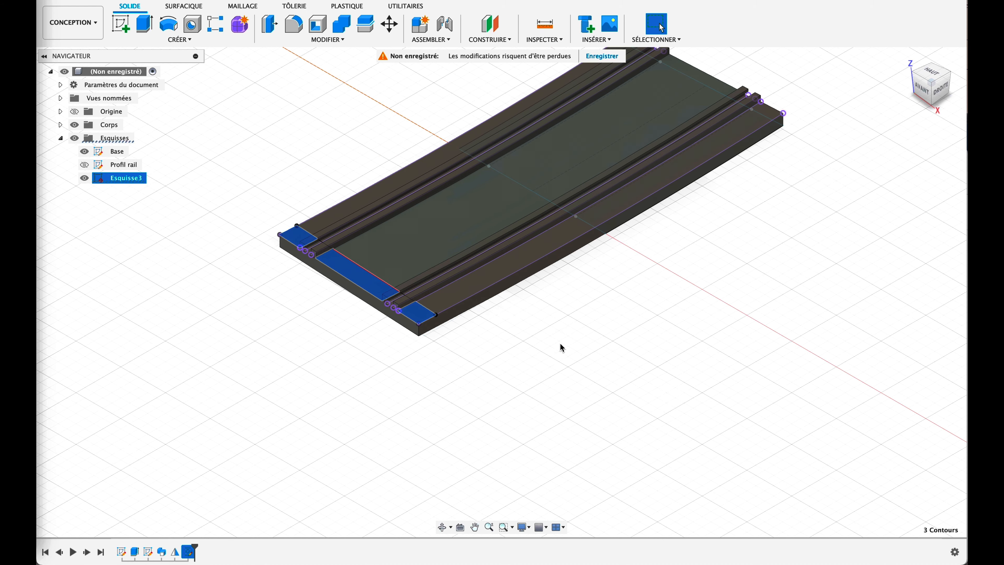
key("e")
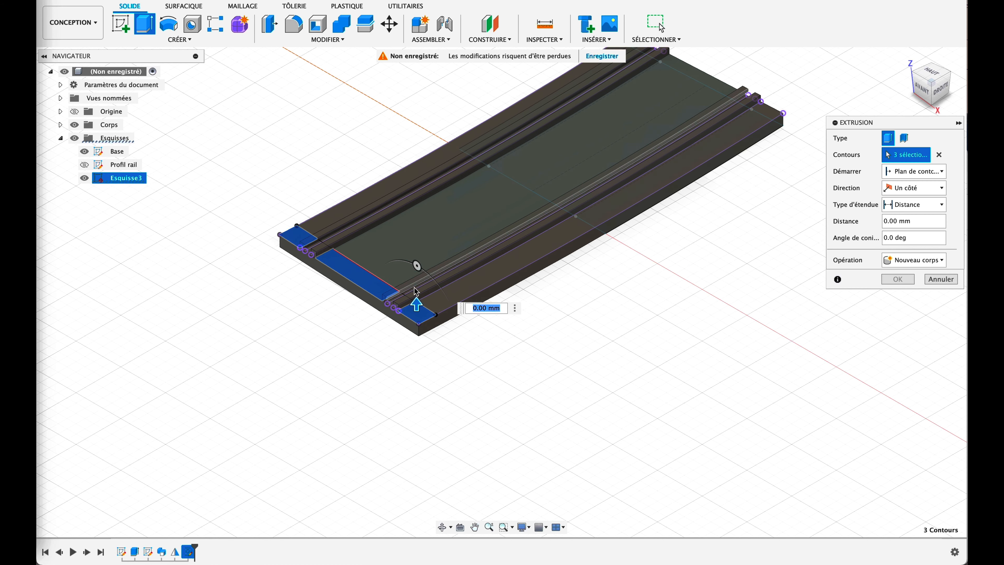
left_click_drag(418, 307, 416, 294)
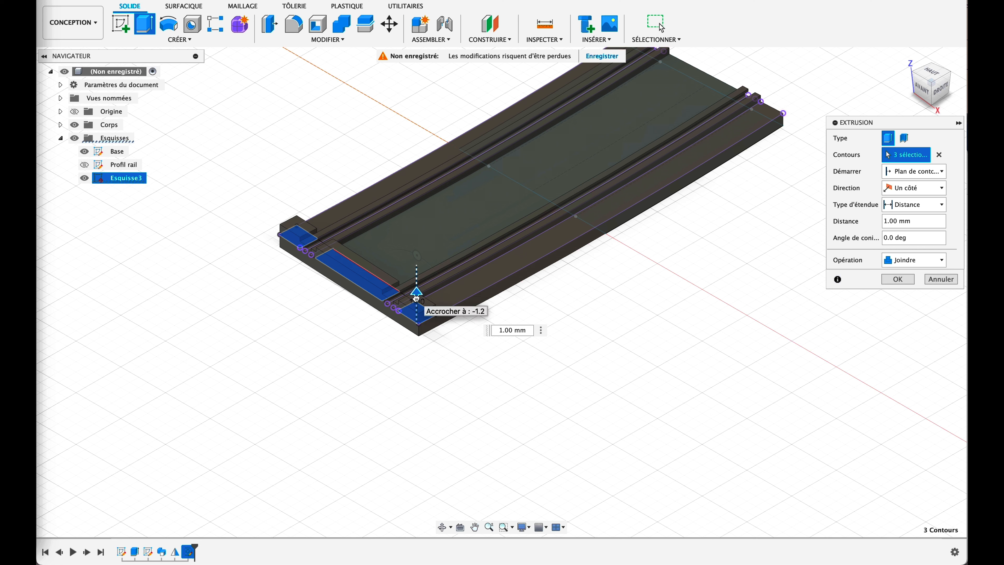
type("0.60")
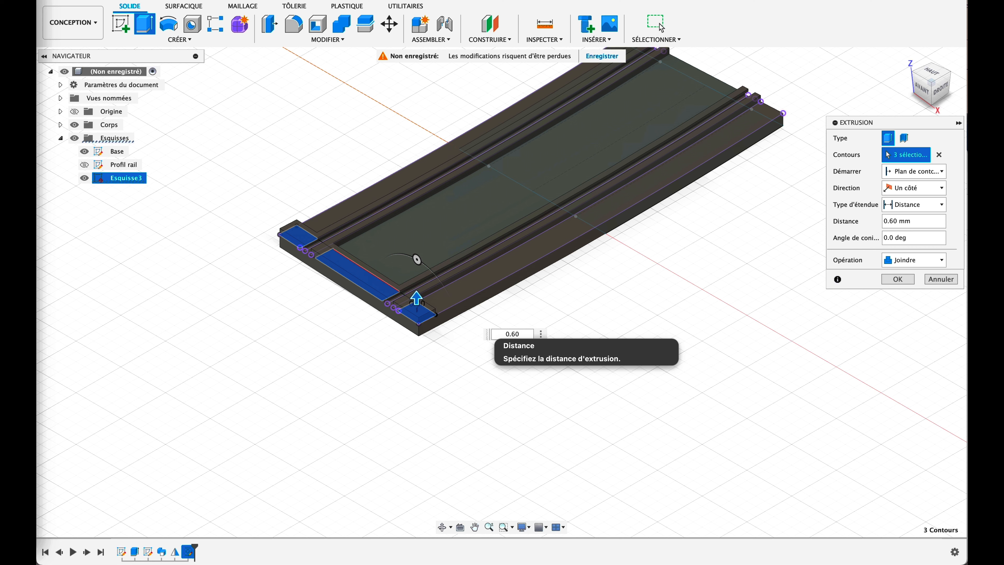
key("Return")
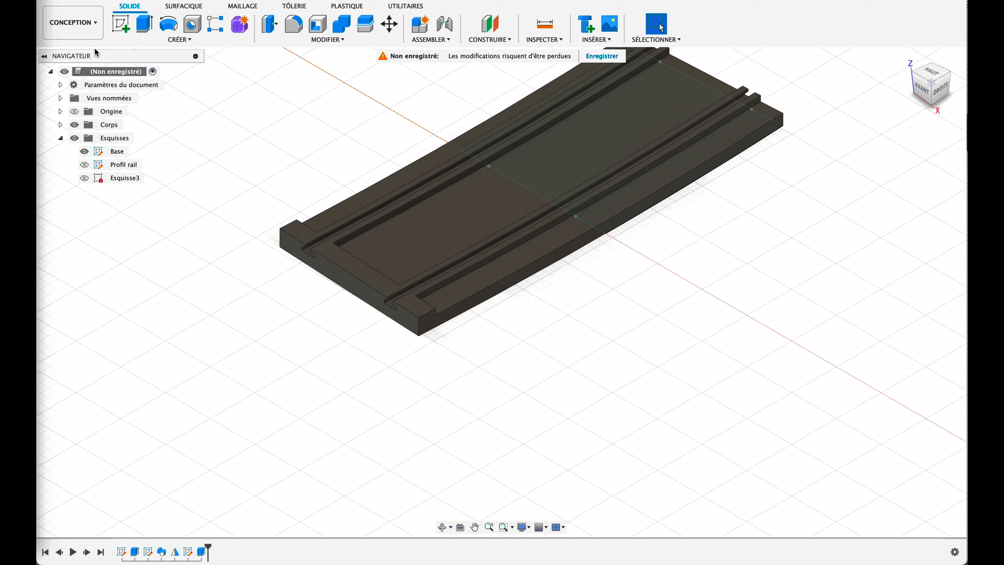
Rename the sleeper sketch as Traverse.
right_click(121, 179)
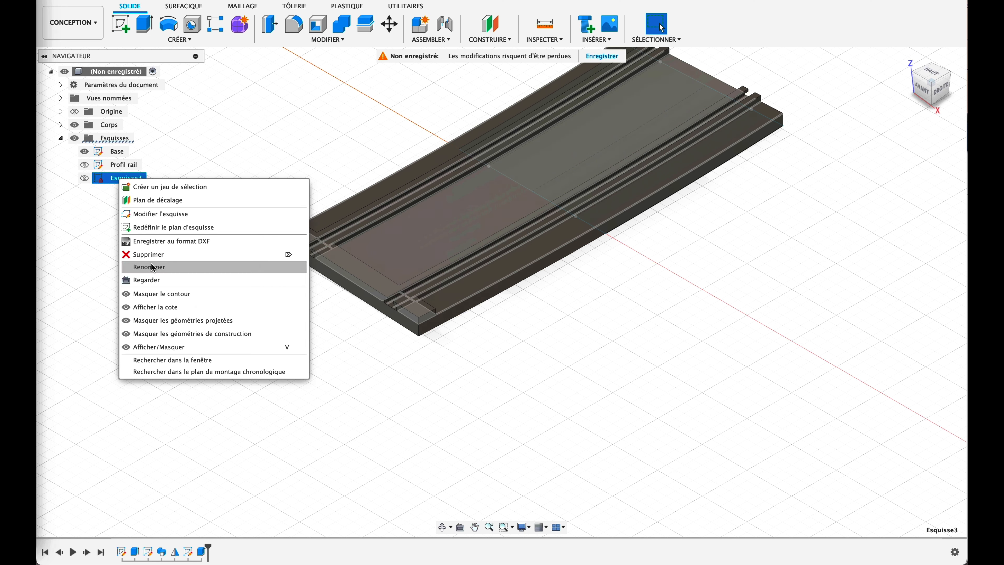
left_click(166, 267)
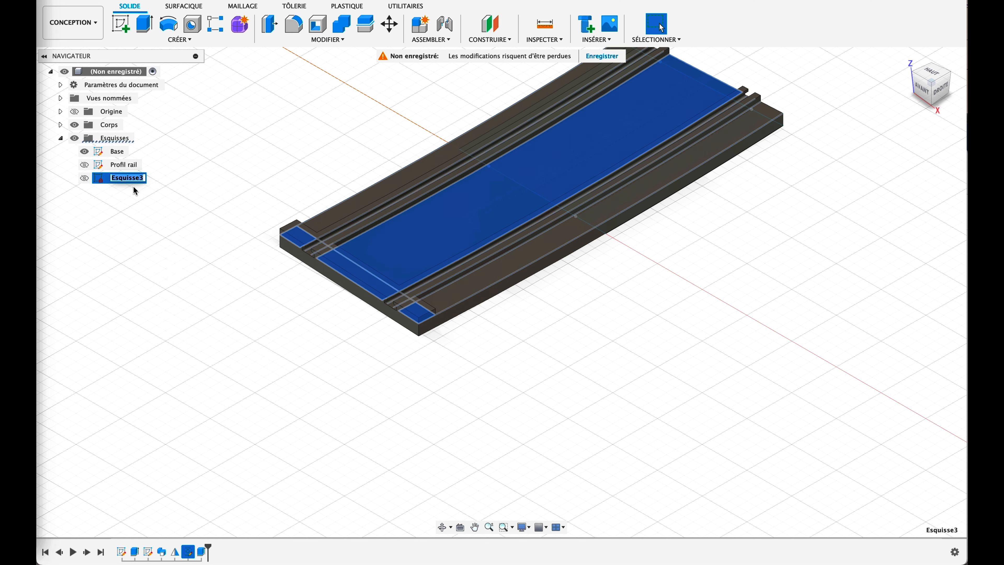
type("T")
key("Return")
left_click(408, 373)
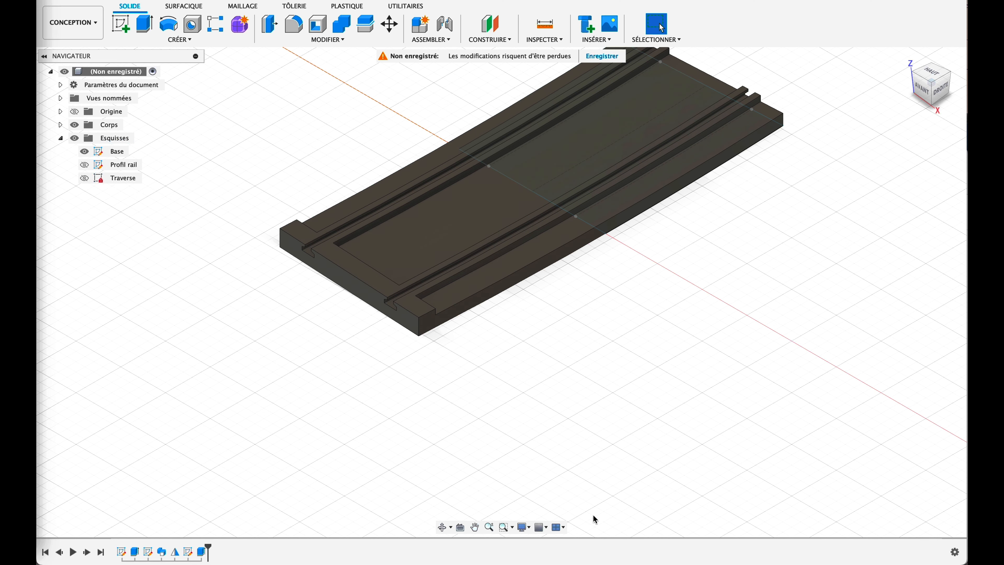
Start a new sketch on the top face between the rails at the track's front end strip.
left_click(122, 29)
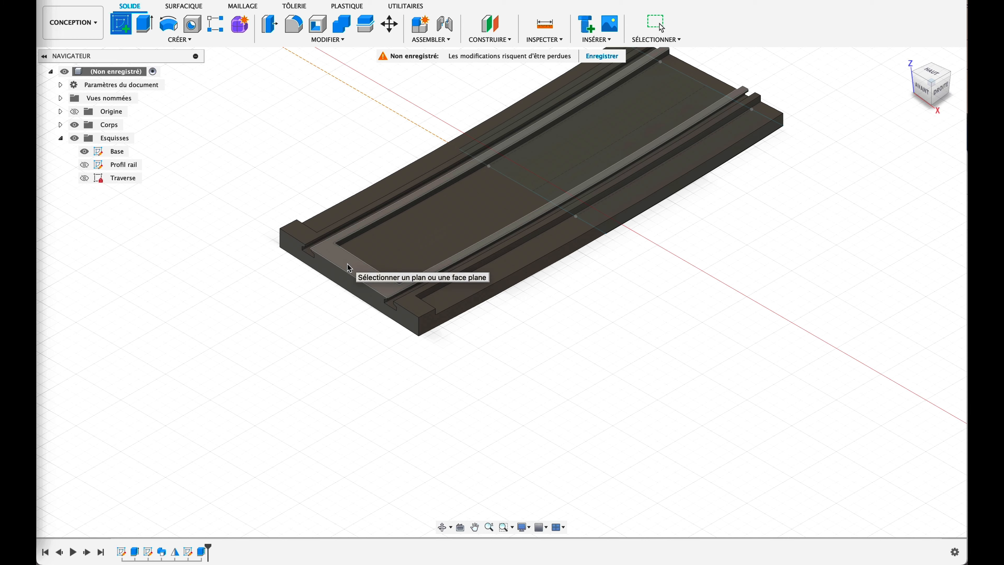
left_click(349, 271)
scroll(822, 417, "down", 6)
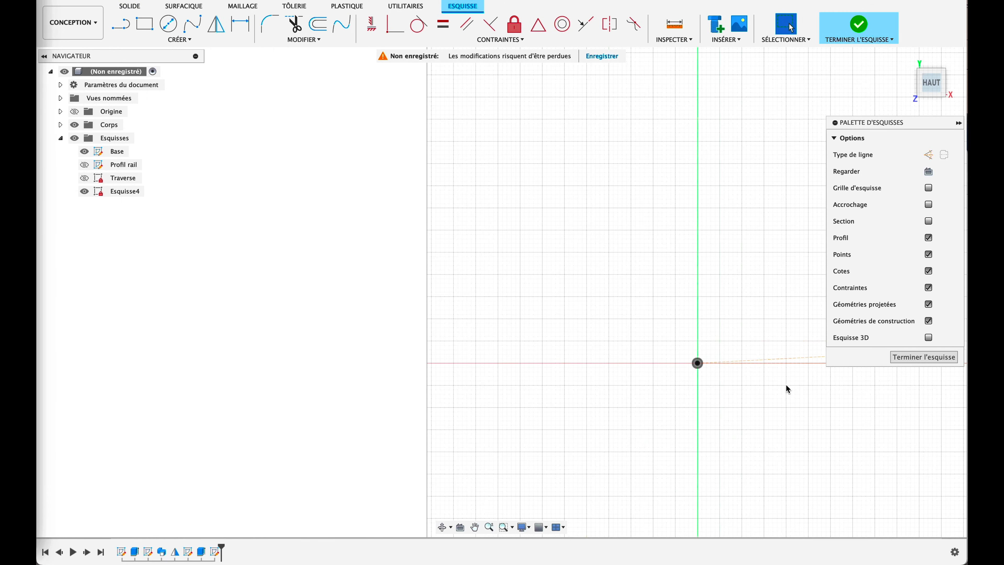
middle_click_drag(783, 430, 220, 295)
scroll(695, 383, "down", 8)
middle_click_drag(711, 402, 424, 301)
scroll(493, 282, "up", 1)
scroll(495, 286, "up", 10)
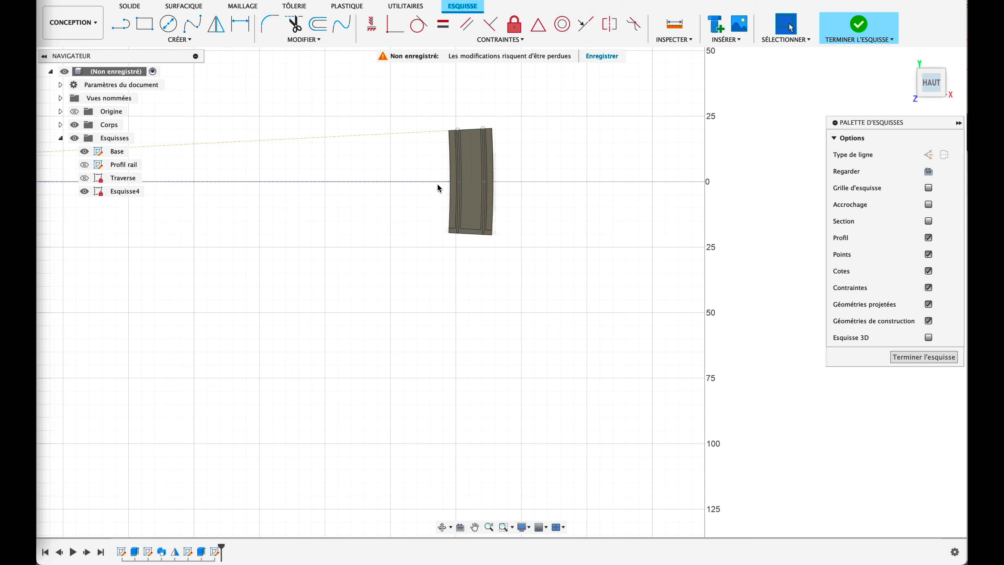
scroll(410, 148, "up", 3)
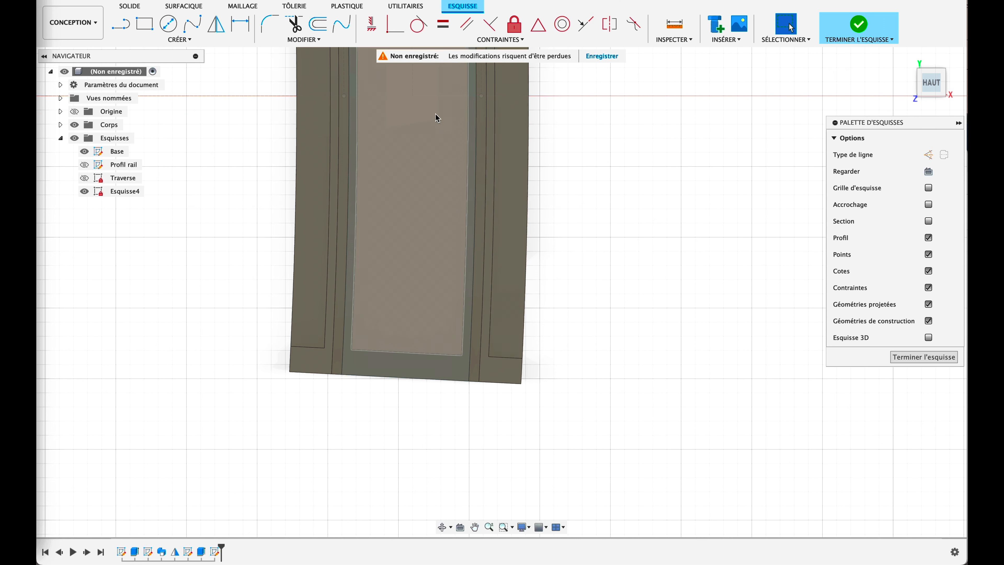
left_click(121, 24)
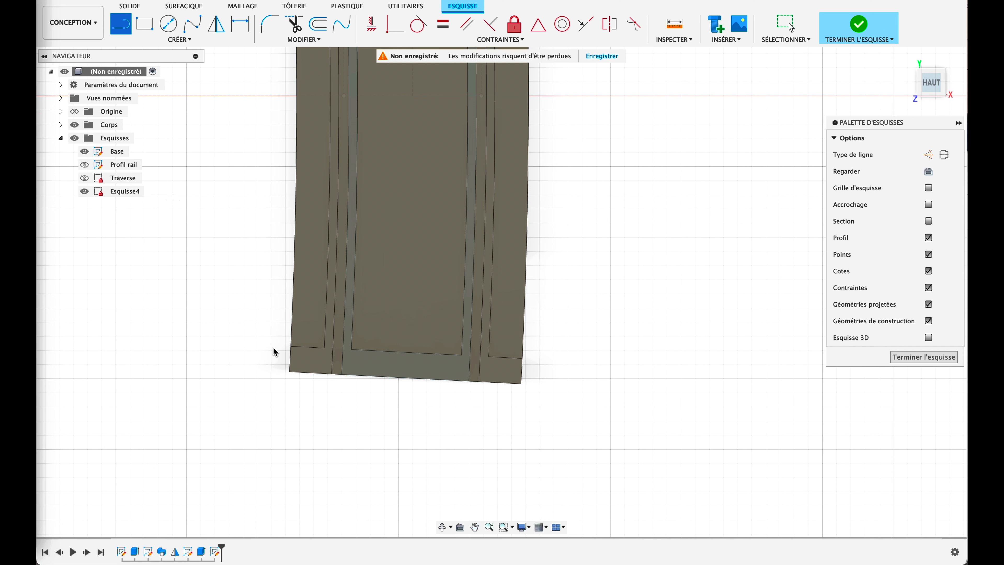
key("Escape")
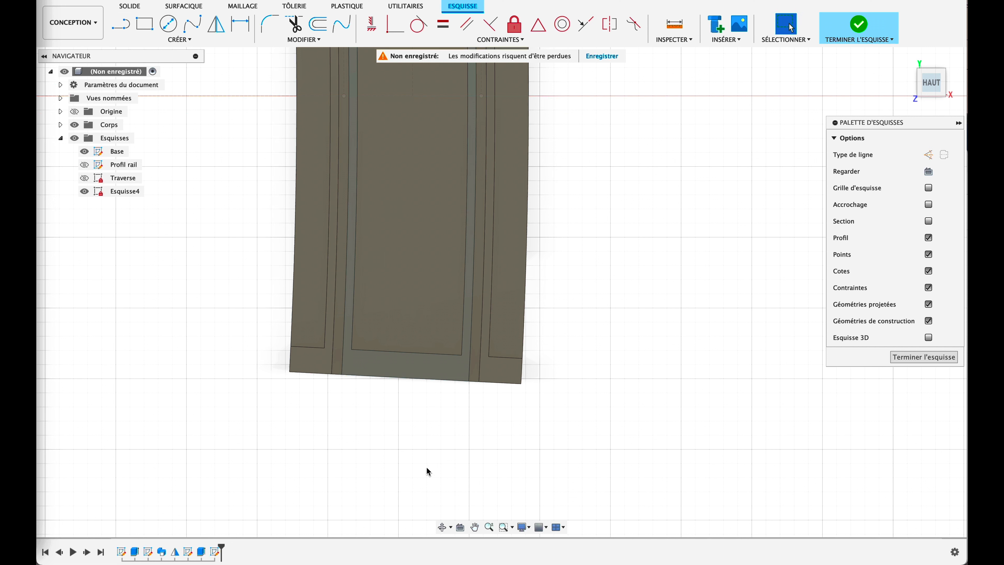
Project the edges bounding the two outer end-strip blocks, including their adjacent rail-groove edges, into the sketch.
left_click(290, 364)
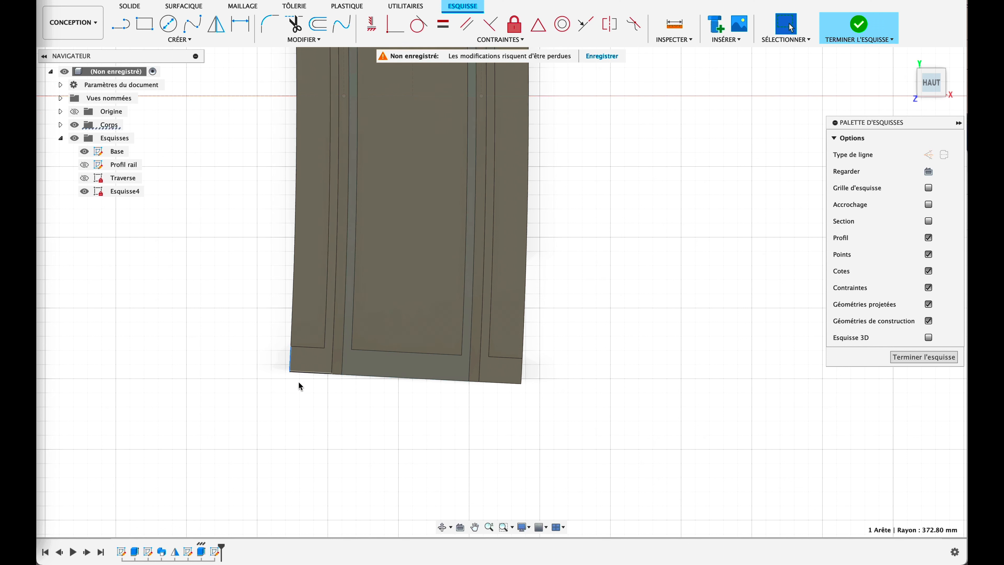
left_click(311, 374, "shift")
left_click(334, 361, "shift")
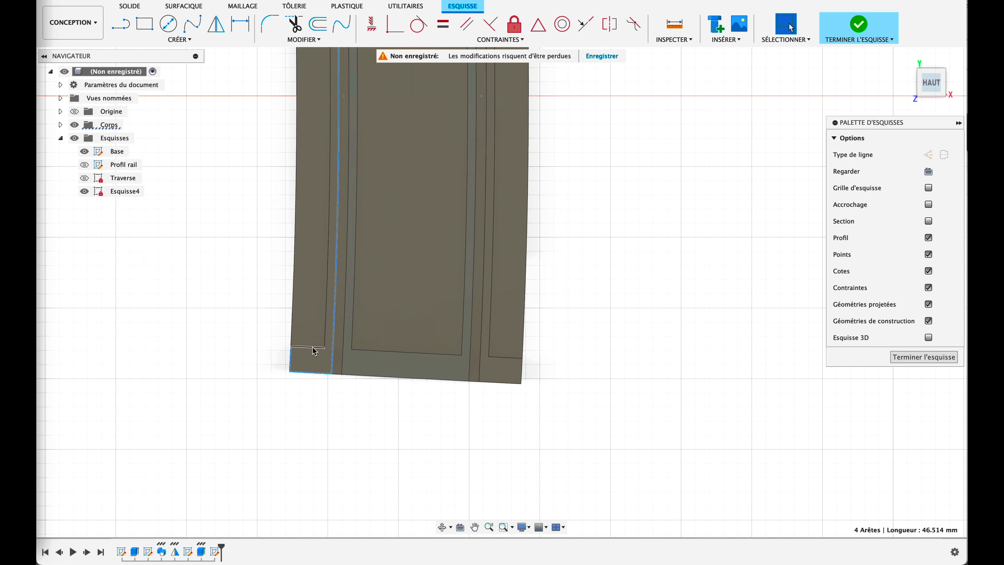
left_click(342, 365, "shift")
left_click(381, 353, "shift")
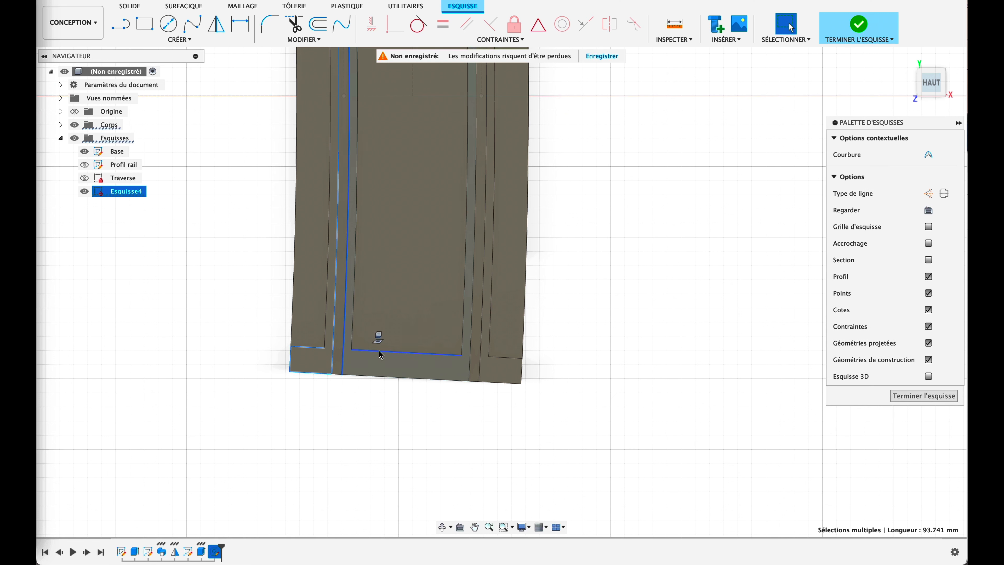
left_click(371, 376, "shift")
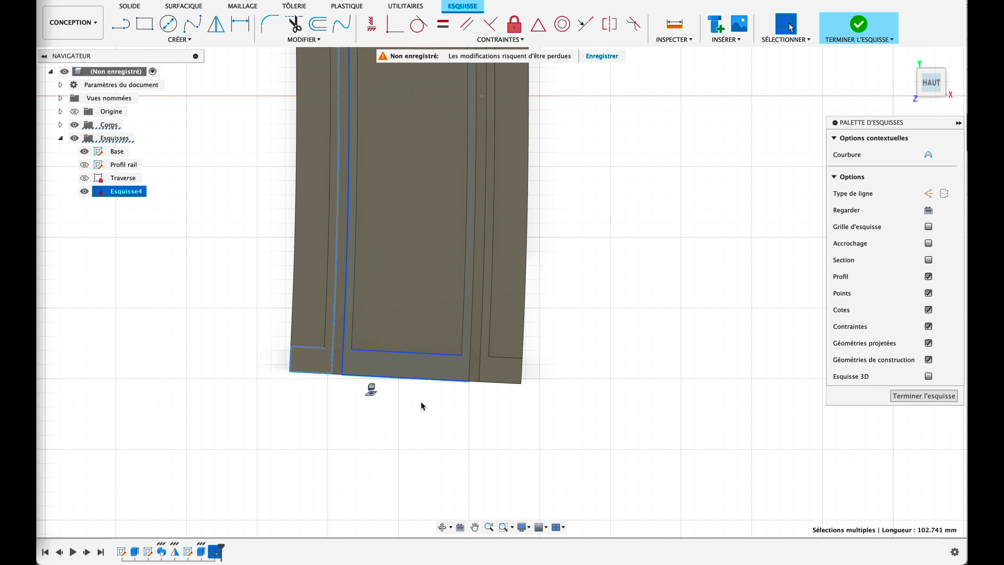
left_click(467, 378, "shift")
left_click(481, 372, "shift")
left_click(513, 358, "shift")
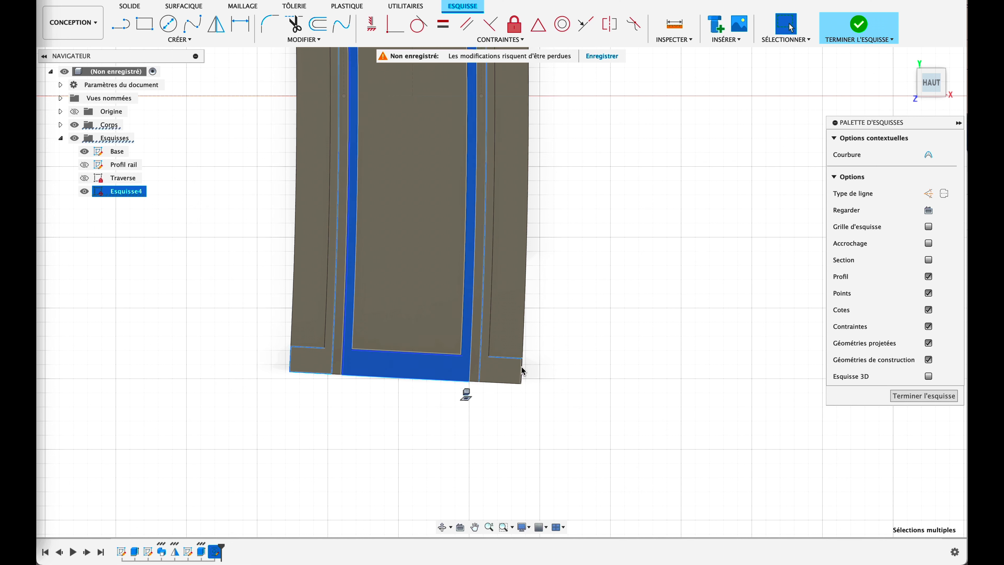
left_click(499, 382, "shift")
left_click(179, 40)
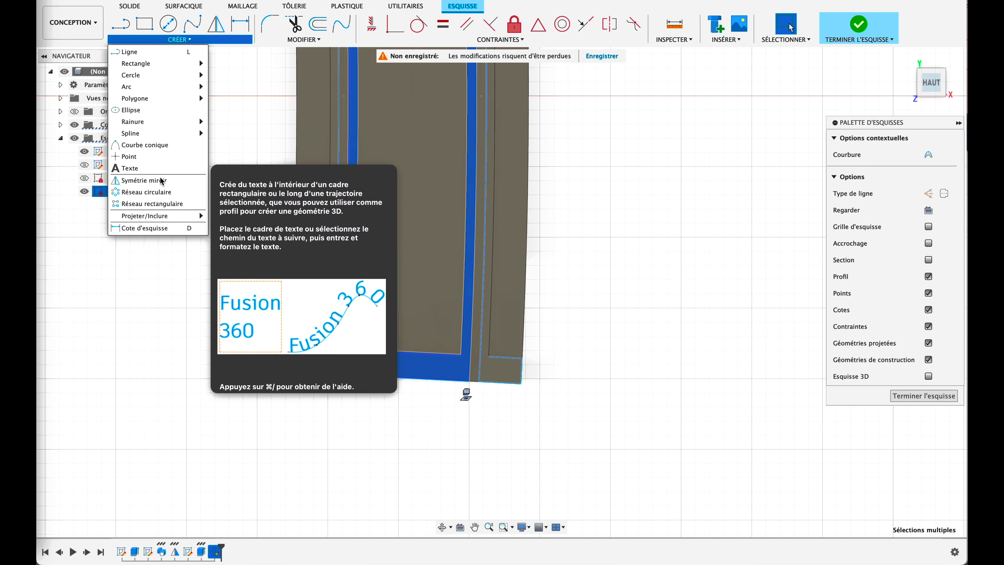
mouse_move(168, 216)
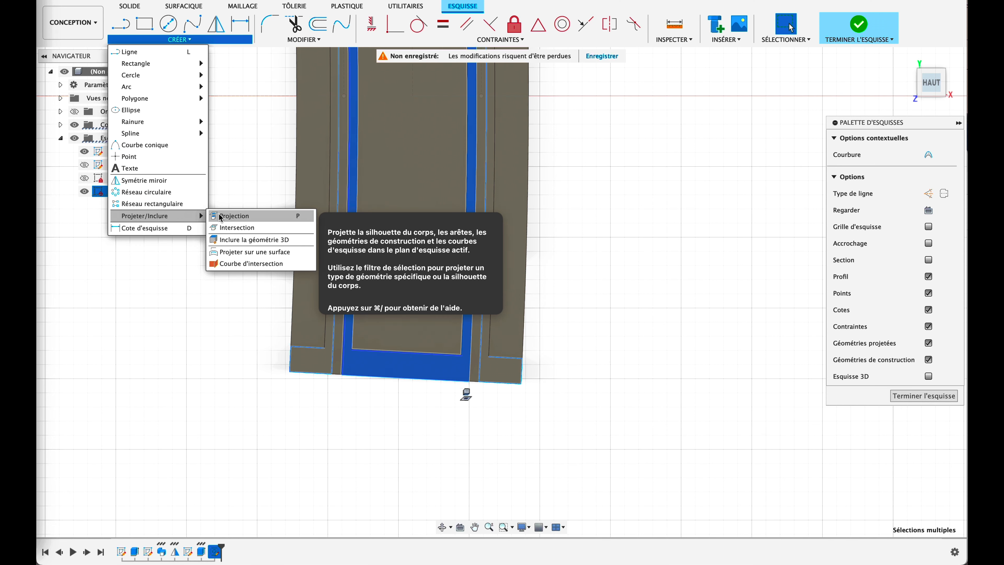
left_click(220, 216)
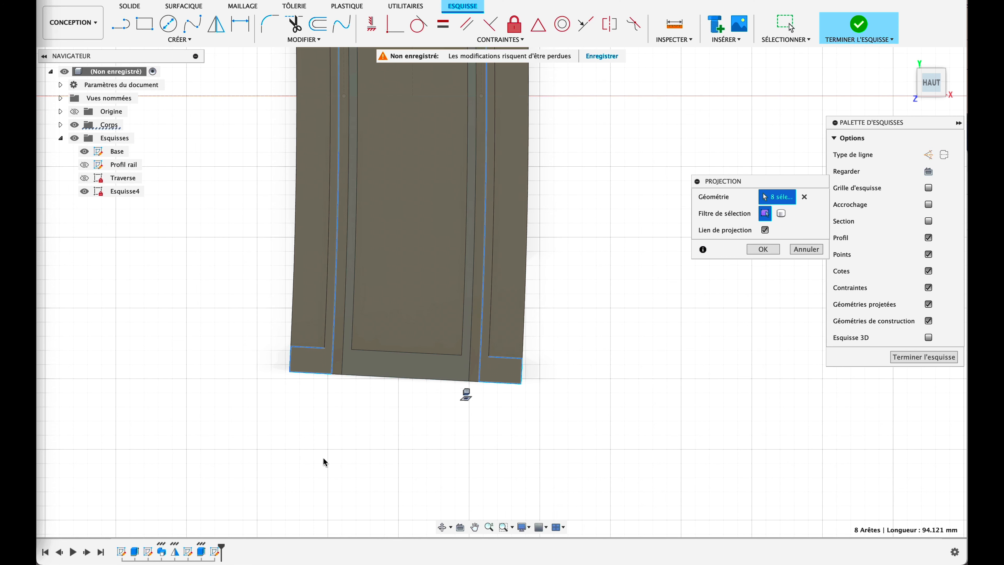
Draw a construction line extending the rear edge of the inner-curve end block straight to the rail-groove edge.
scroll(302, 383, "up", 5)
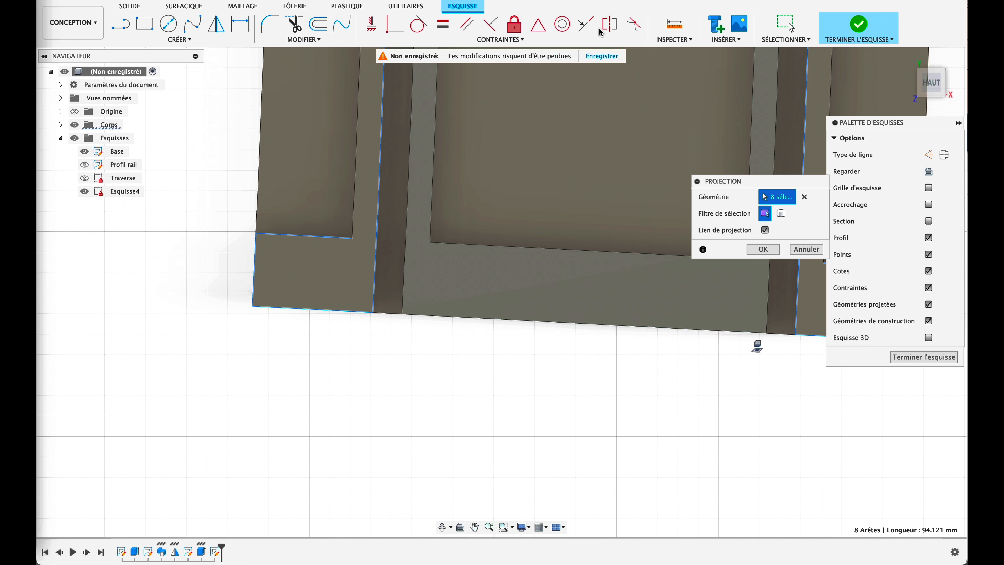
left_click(121, 29)
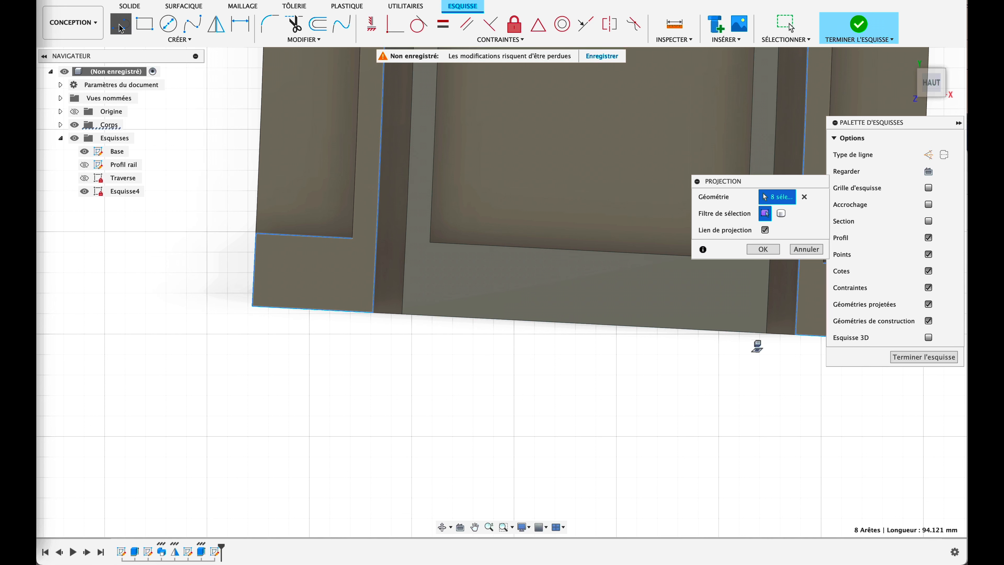
left_click(928, 154)
left_click(352, 238)
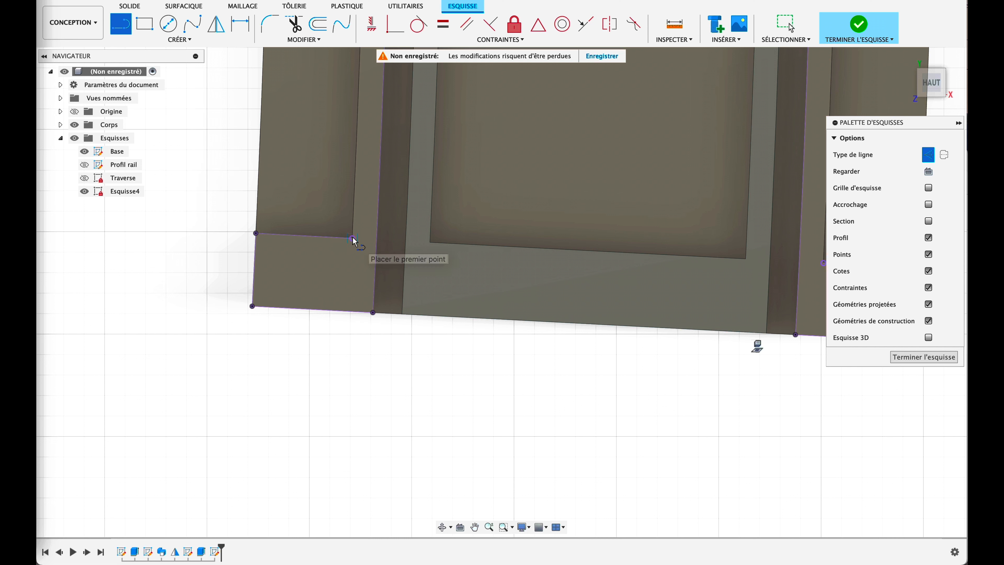
double_click(377, 239)
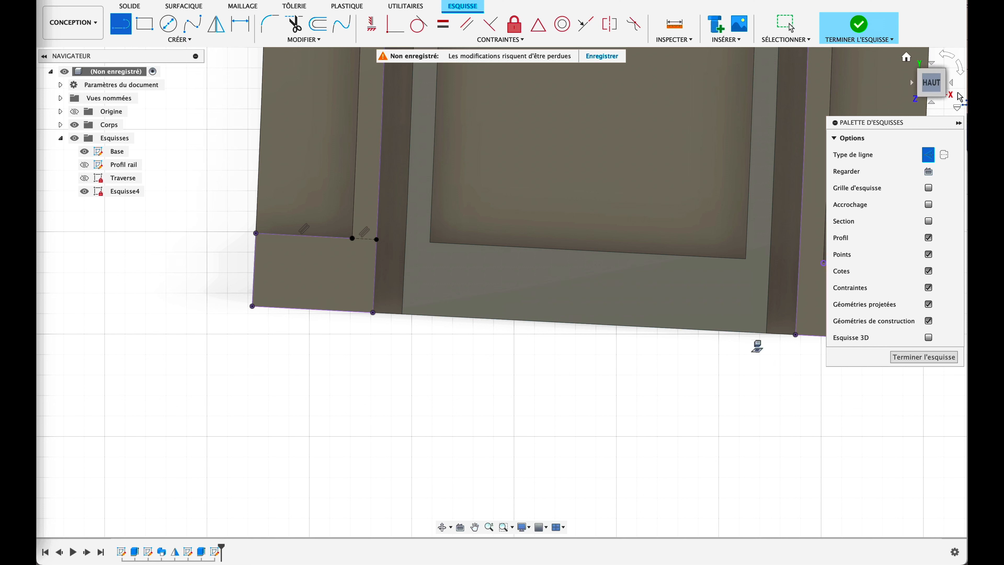
Draw a construction line along the rail-groove edge from the extension's endpoint to the block's front corner.
left_click(929, 155)
left_click(928, 154)
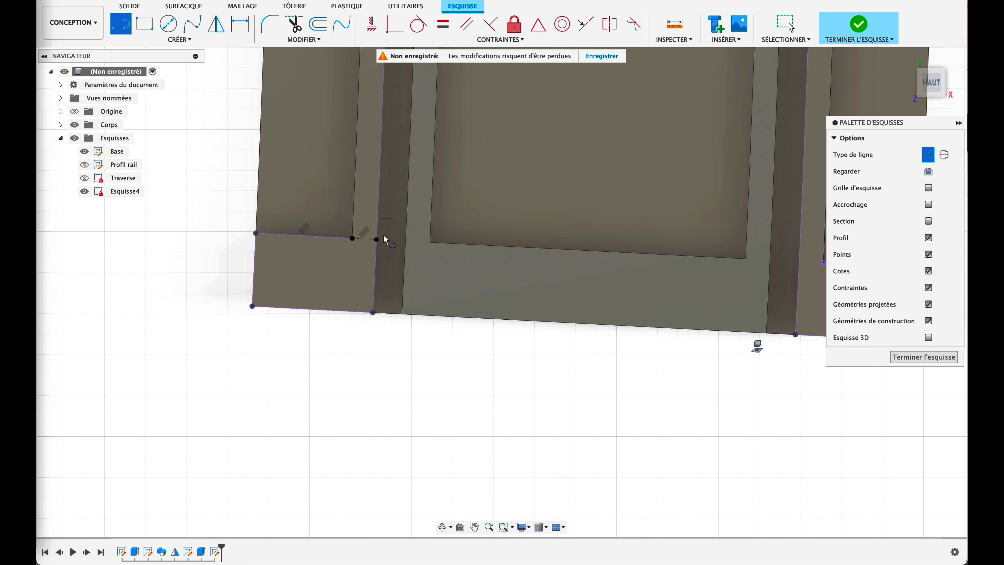
left_click(377, 240)
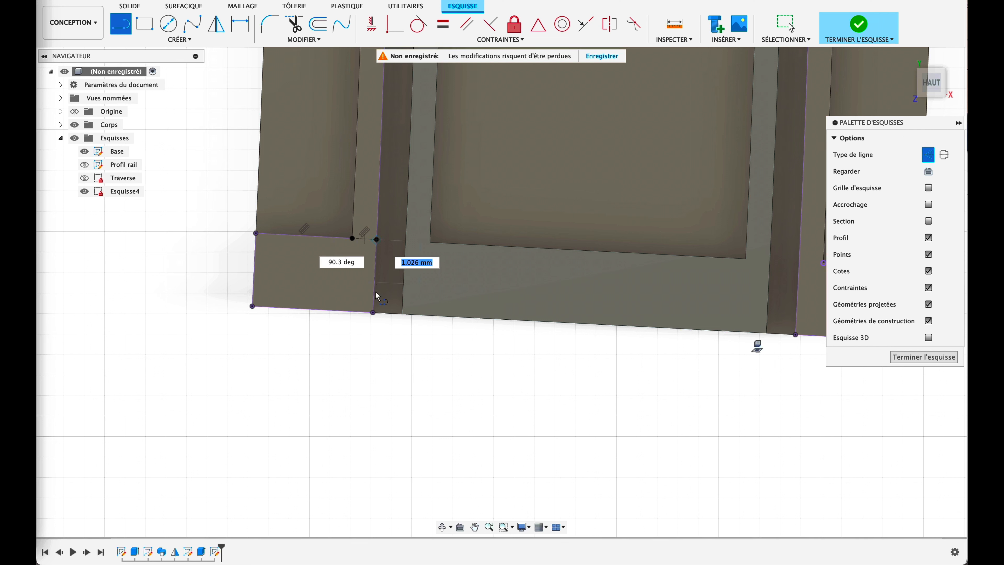
left_click(373, 313)
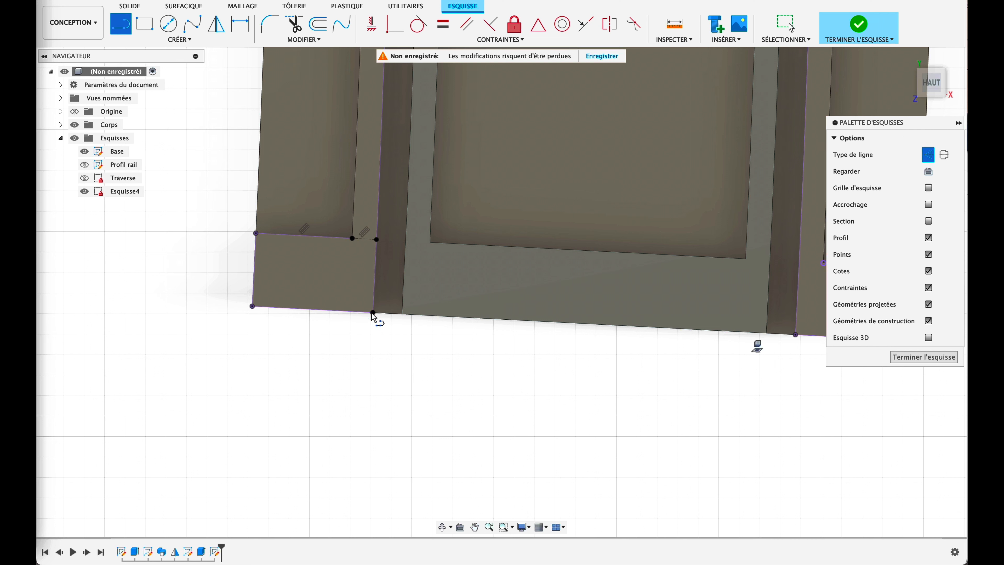
Draw a 0.45 mm construction line from the groove-side line's midpoint, perpendicular into the block, and move its dimension clear of the front edge.
left_click(375, 274)
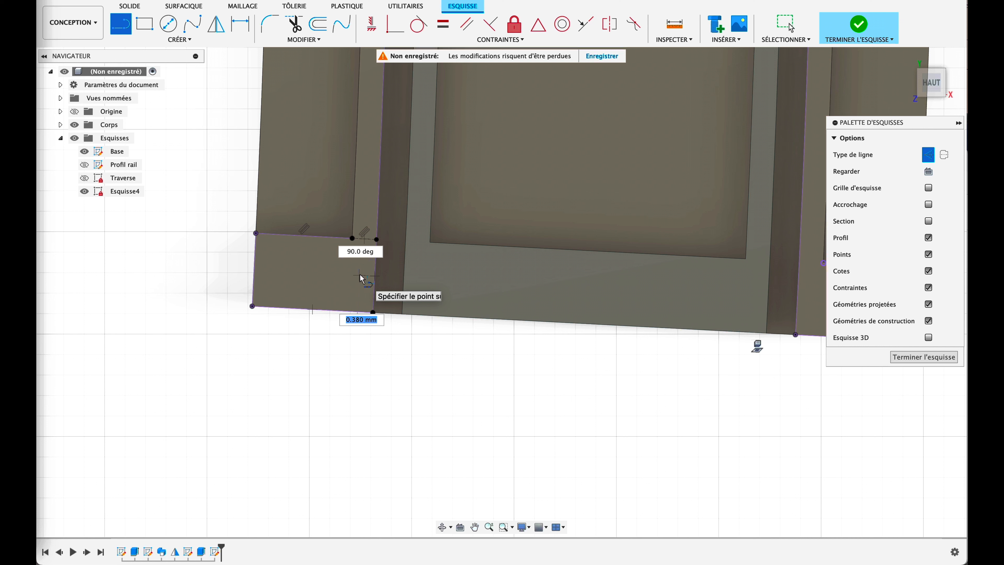
type("0.45")
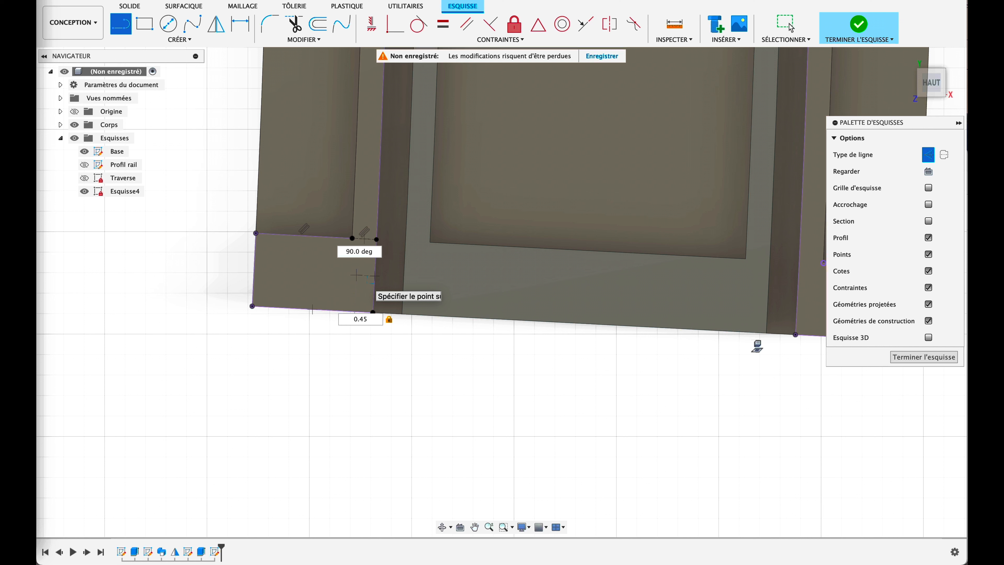
left_click(356, 275)
key("Escape")
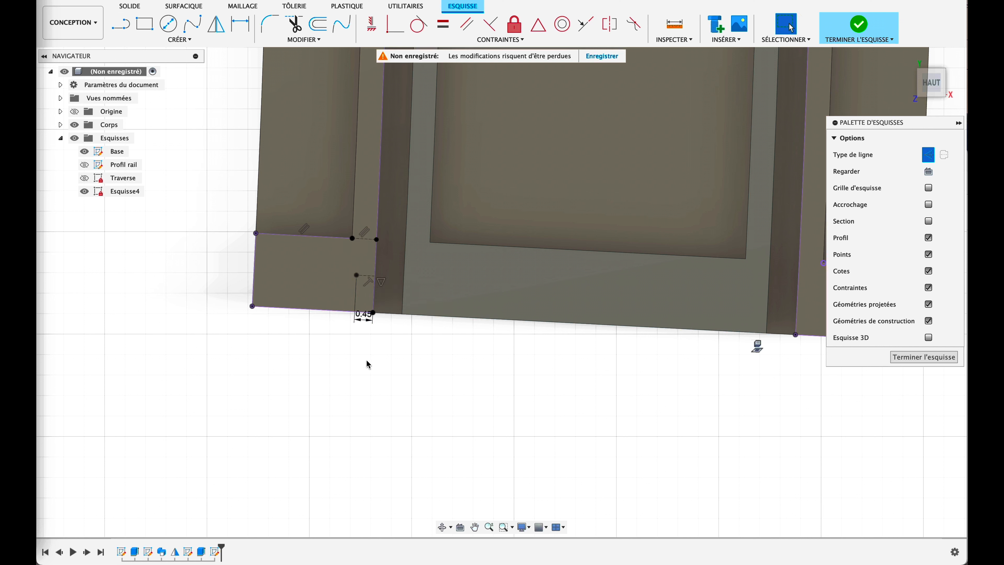
left_click_drag(361, 317, 357, 367)
Draw a regular 0.45 mm line from the groove-side line's midpoint toward the rear, along the rail-groove edge.
left_click(122, 30)
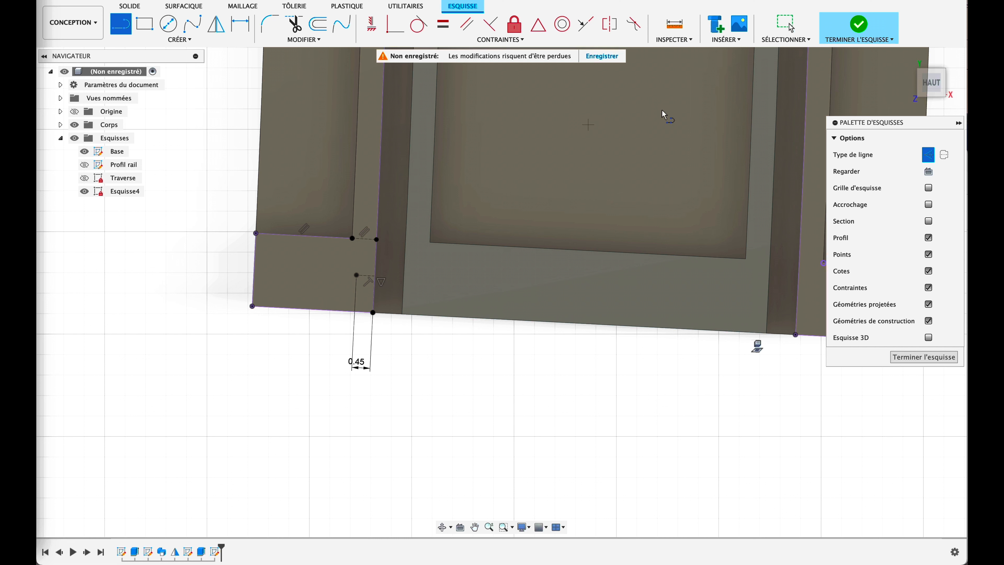
left_click(929, 155)
left_click(378, 280)
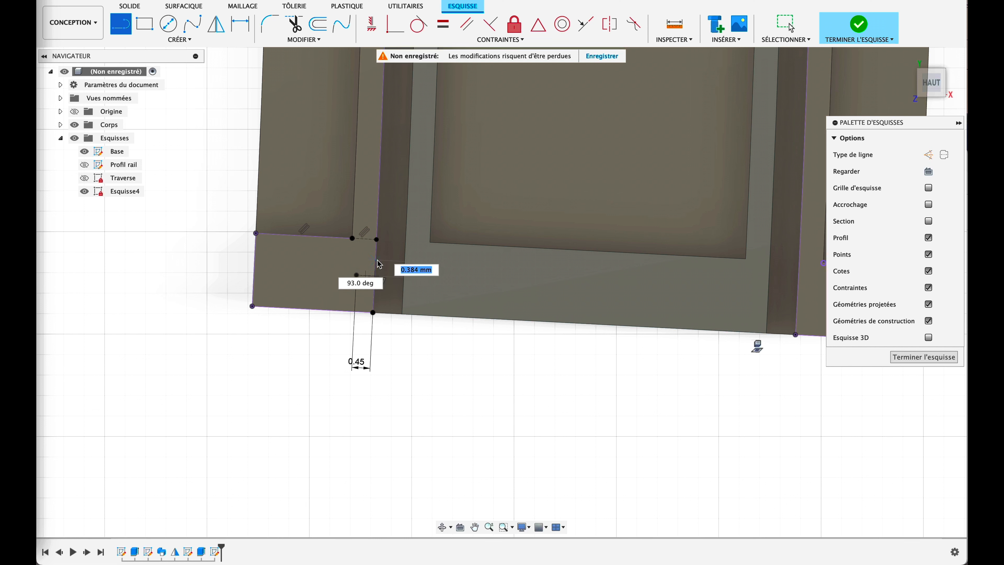
type("0.45")
key("Return")
key("Escape")
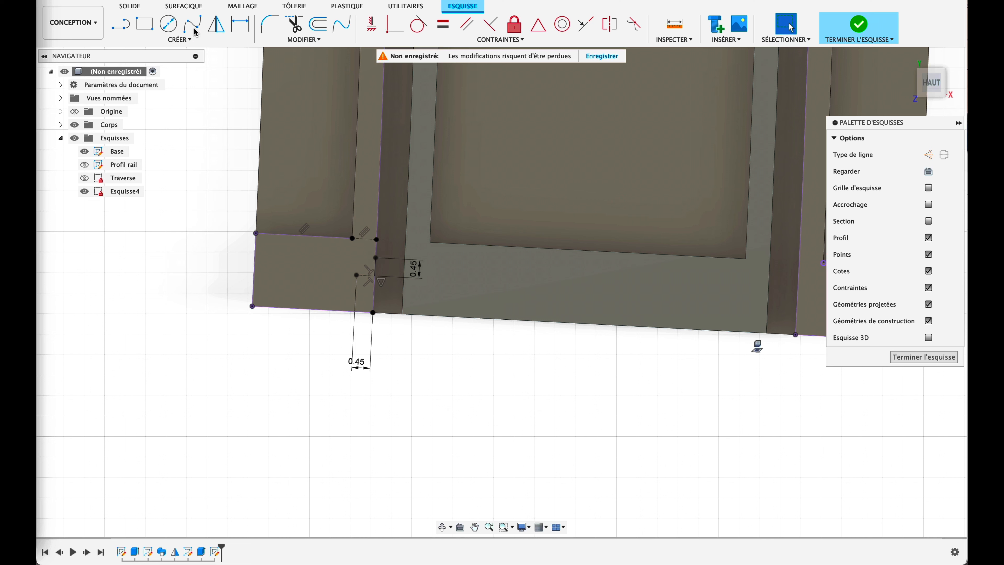
Draw a 0.9 mm line from the rear end of the short groove-side line, perpendicular into the block.
left_click(121, 24)
left_click(375, 257)
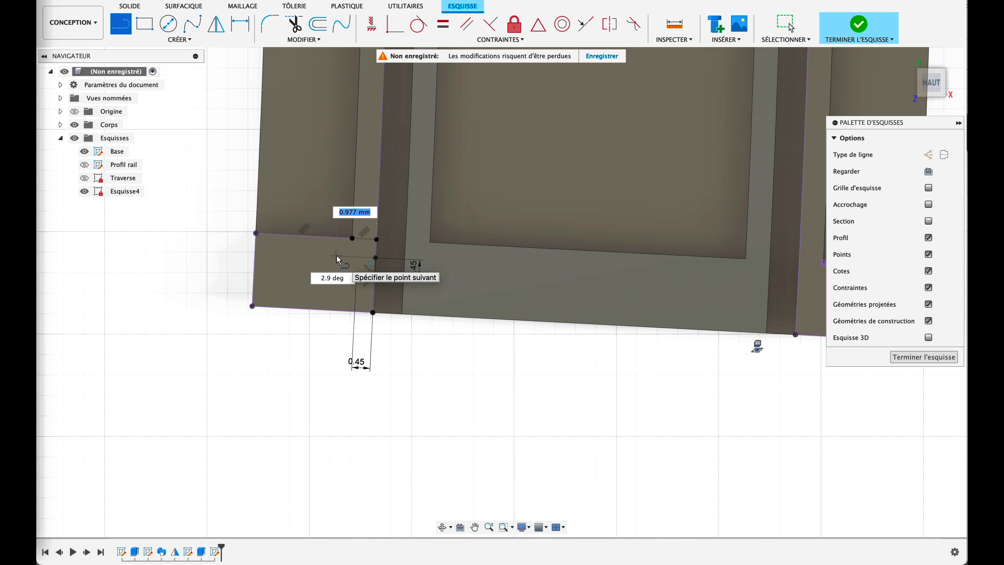
type("0.9")
left_click(791, 27)
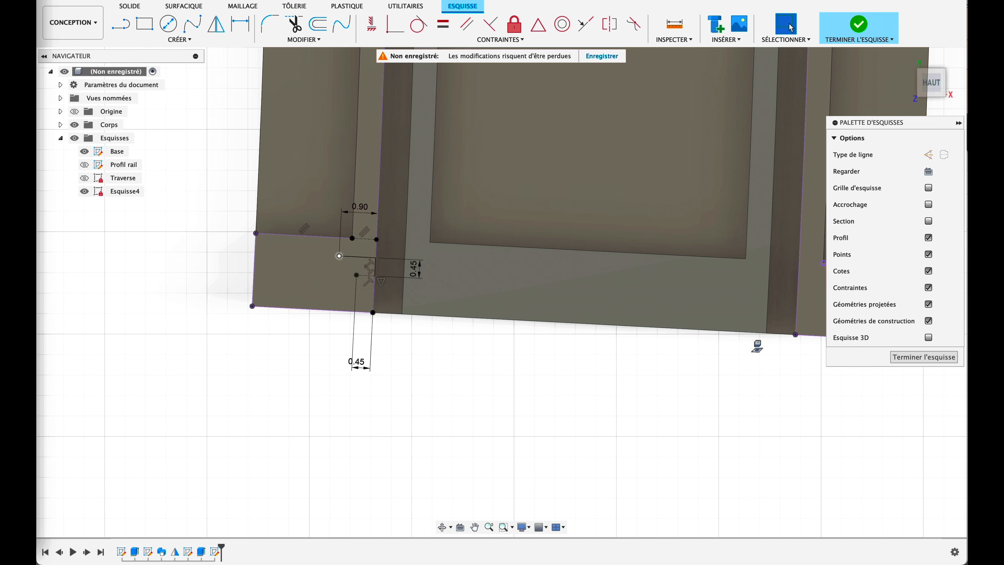
Draw a 0.9 mm line from the inner end of the previous 0.9 mm line toward the block's front edge, parallel to the rail groove.
key("l")
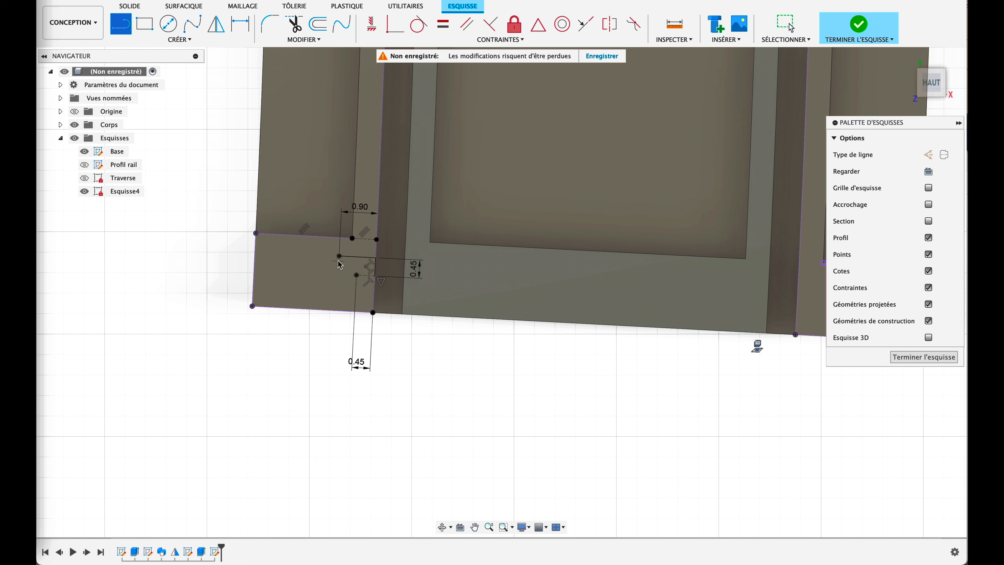
left_click(339, 256)
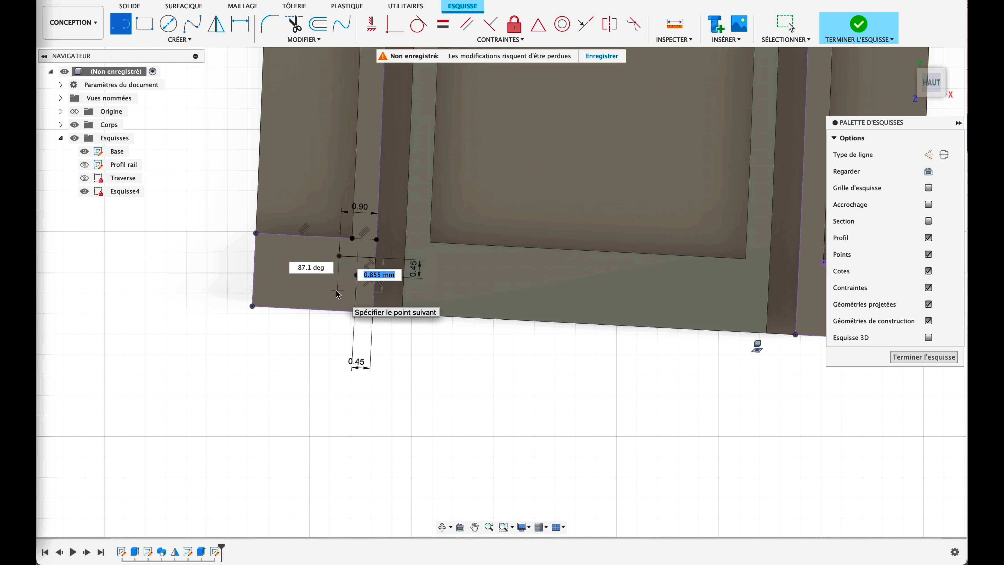
type("0.9")
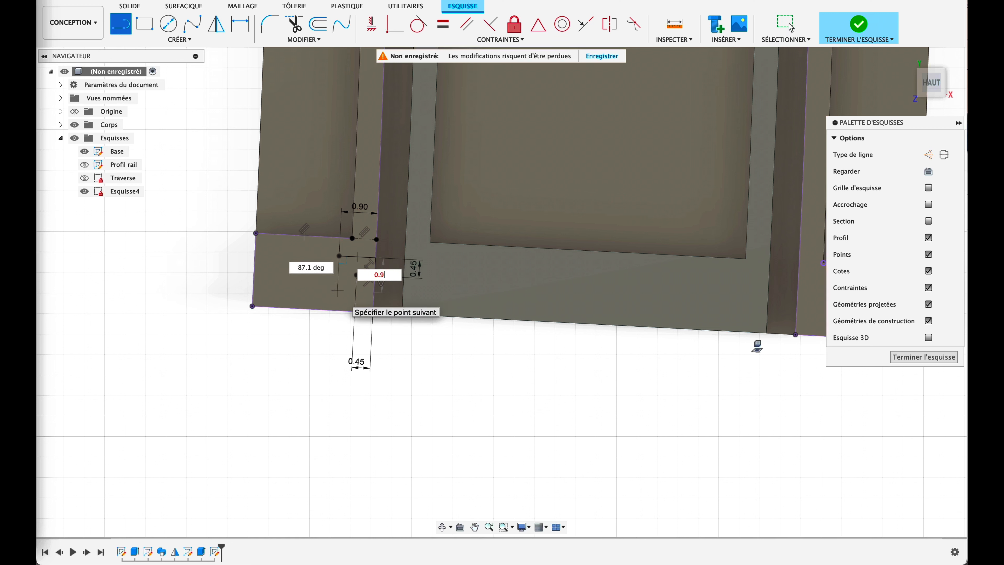
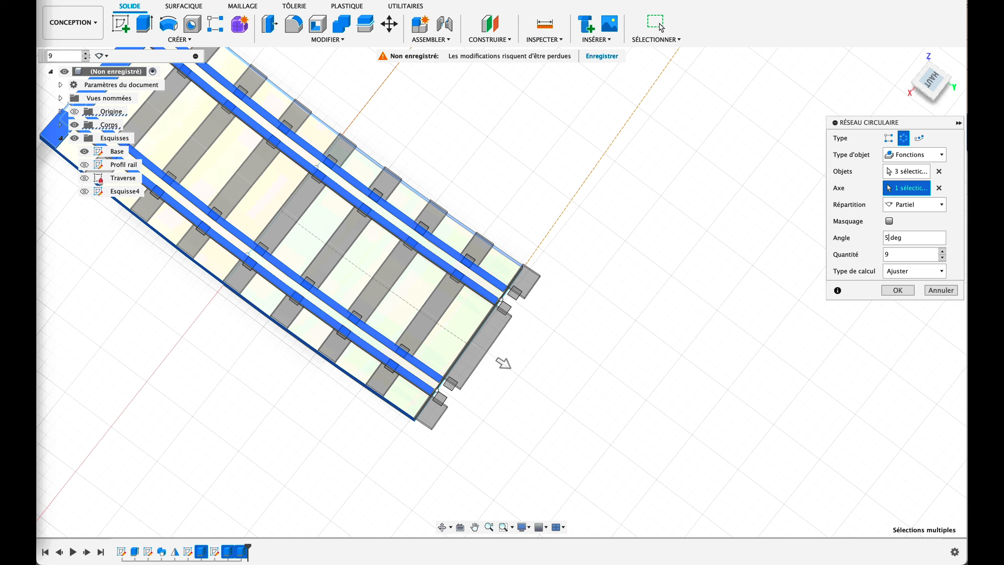
Set the partial circular pattern's angle to 5.74 deg and create the pattern of the sleeper and rail-detail features.
type(".7")
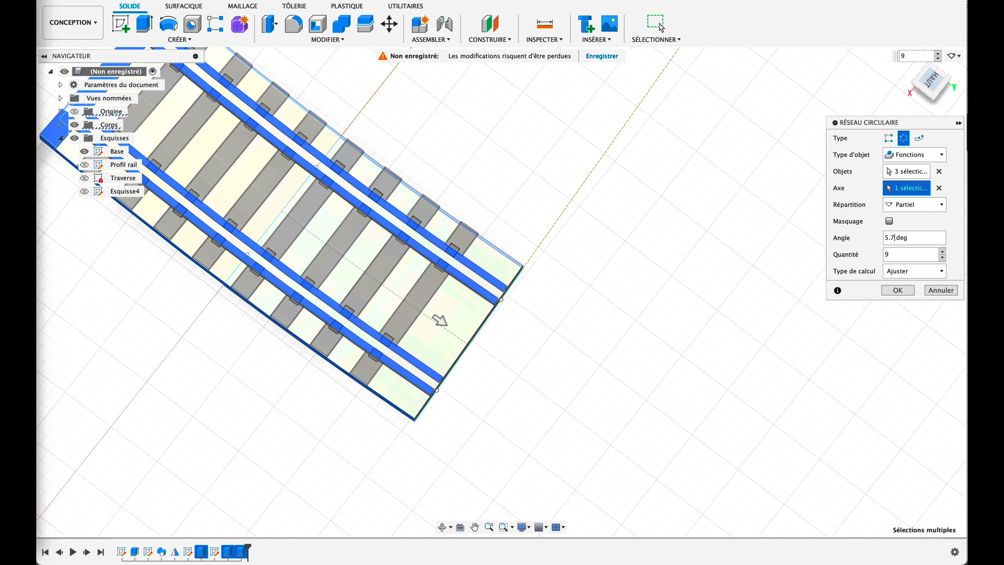
type("4")
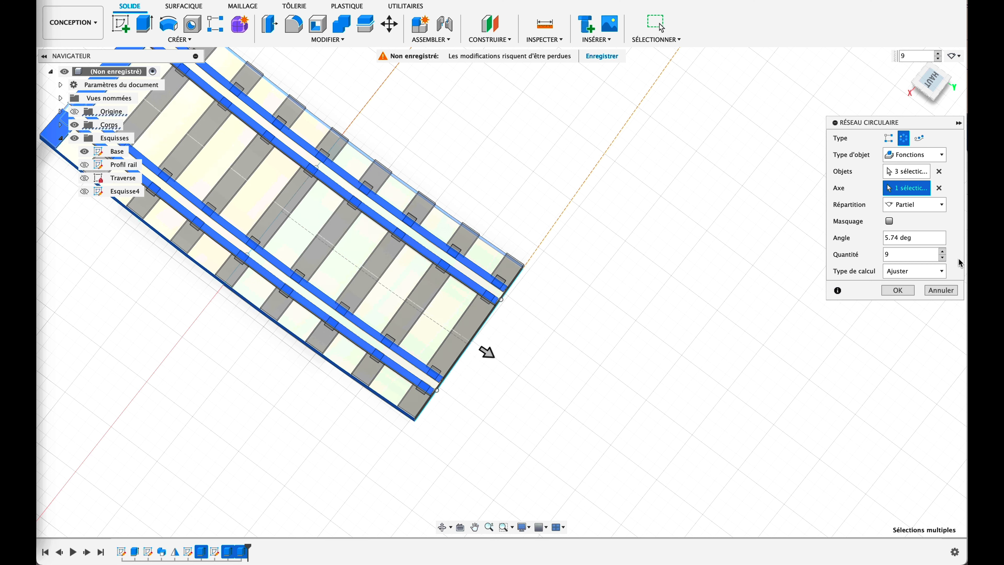
scroll(424, 401, "up", 5)
scroll(425, 403, "up", 5)
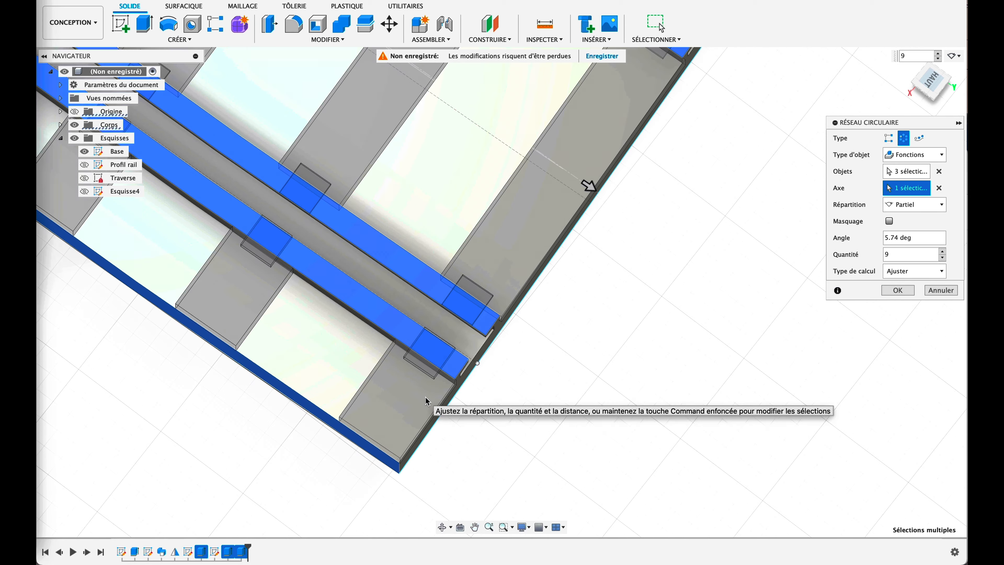
scroll(667, 349, "down", 10)
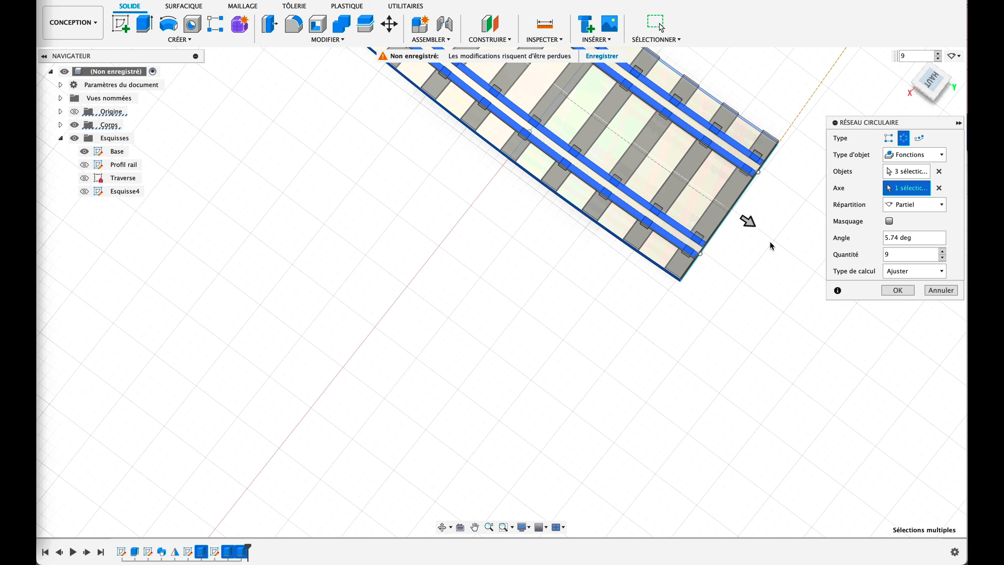
middle_click_drag(772, 246, 632, 399)
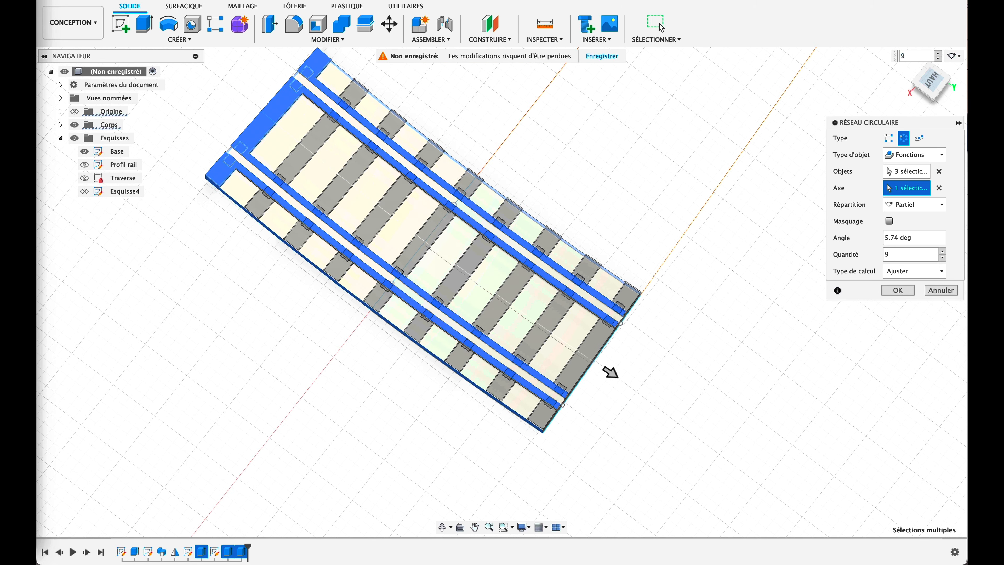
left_click(898, 291)
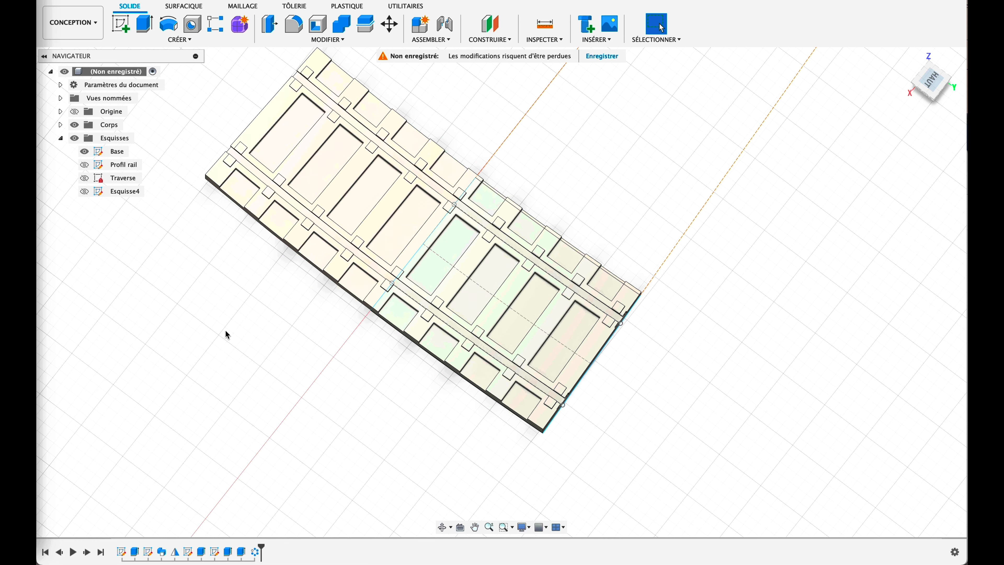
Hide the Base sketch and show the track segment in an isometric view.
middle_click_drag(224, 331, 262, 357)
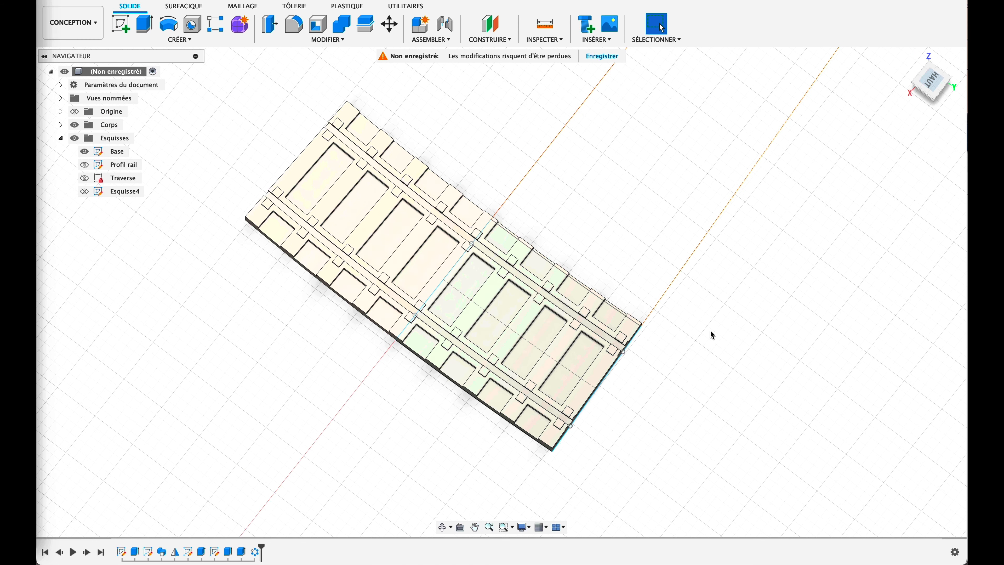
left_click(84, 151)
left_click(930, 73)
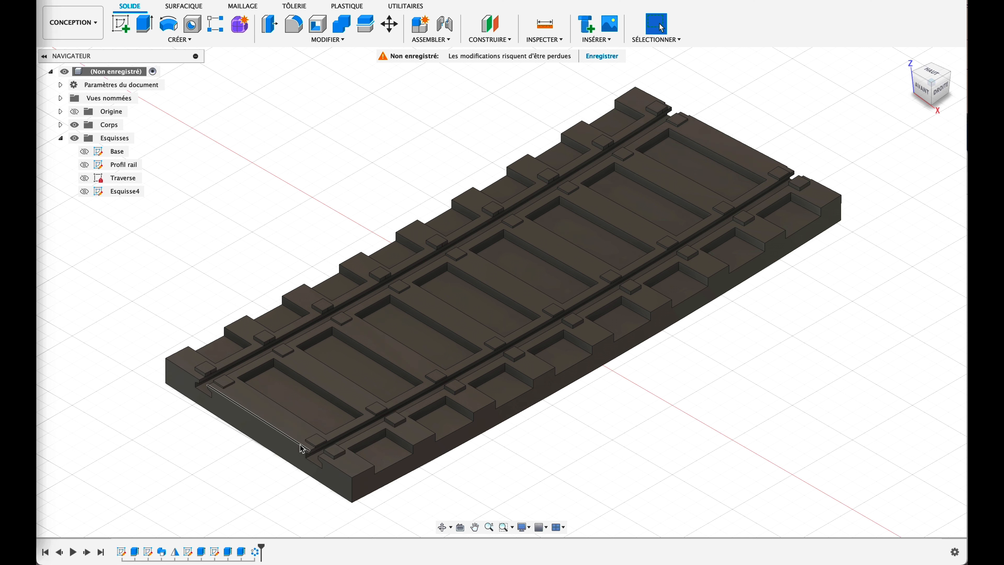
Offset the three sleeper end faces overhanging the segment's rear end outward by 1 mm.
middle_click_drag(919, 280, 818, 265, "shift")
scroll(698, 389, "up", 3)
scroll(700, 392, "up", 2)
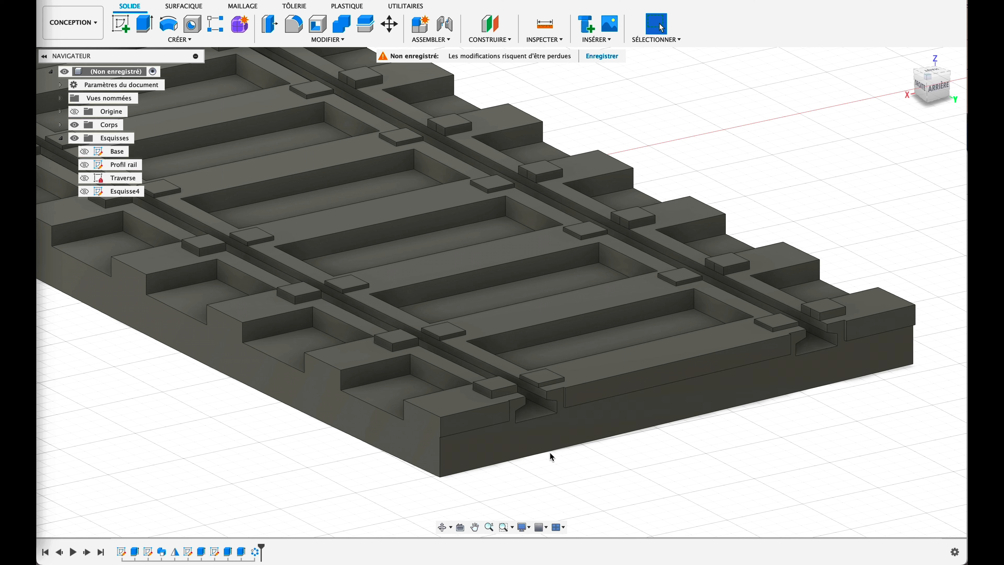
left_click(489, 424)
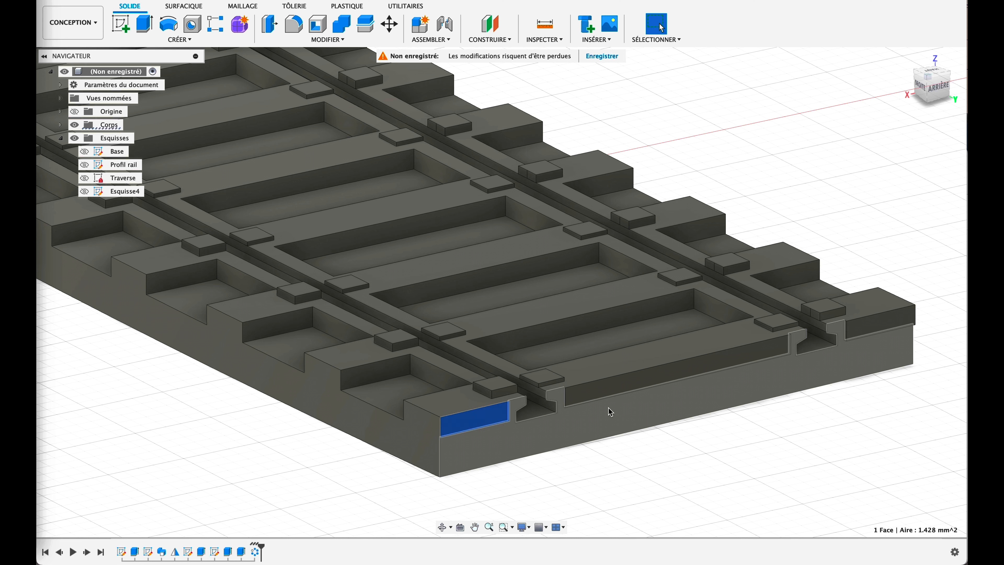
left_click(632, 388)
left_click(876, 326)
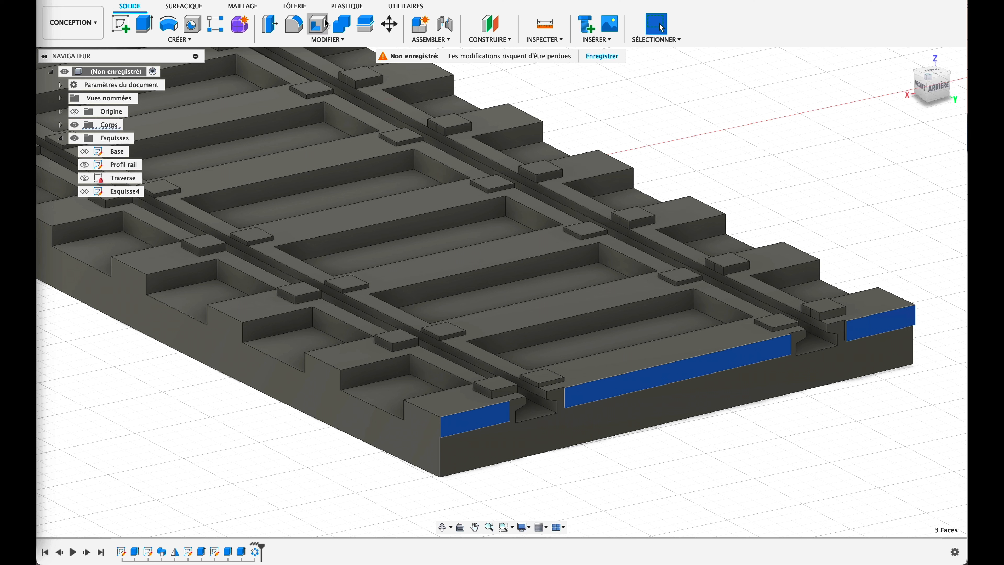
left_click(328, 39)
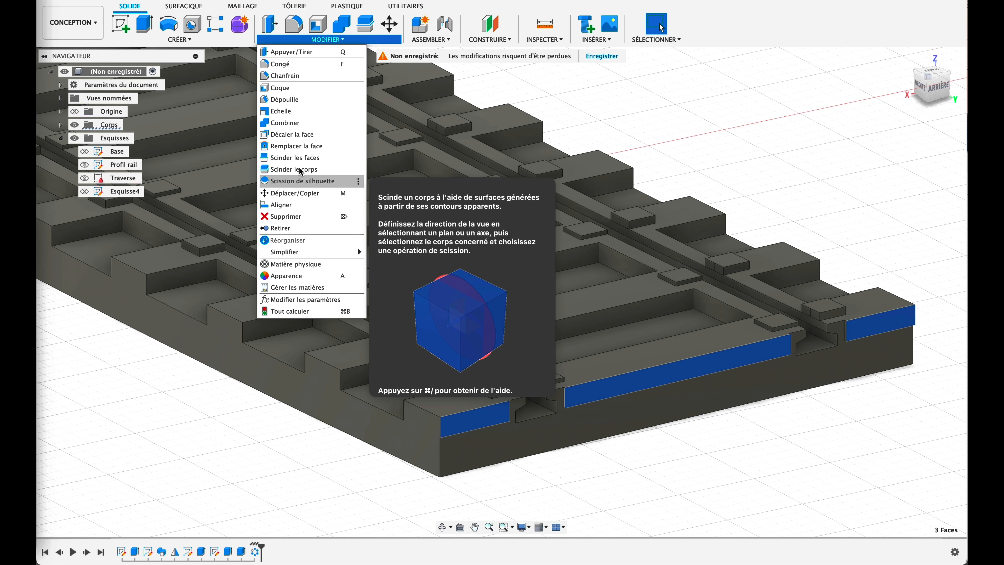
left_click(294, 138)
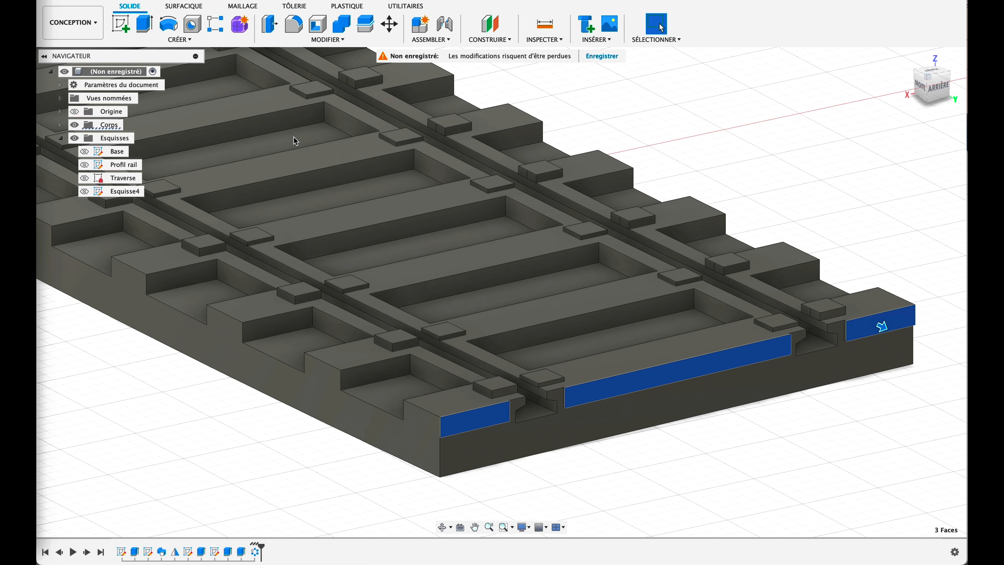
left_click_drag(882, 326, 902, 336)
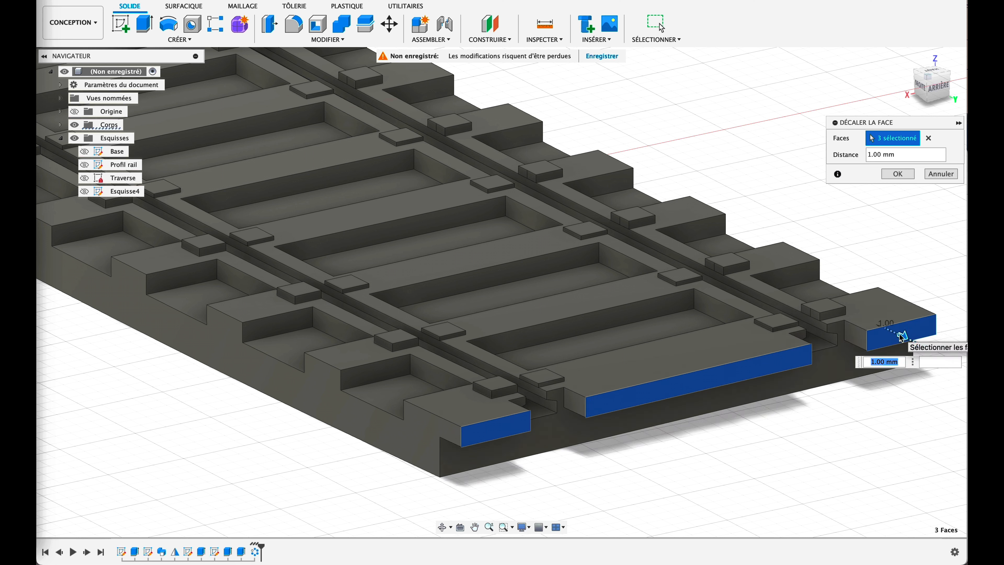
left_click(898, 175)
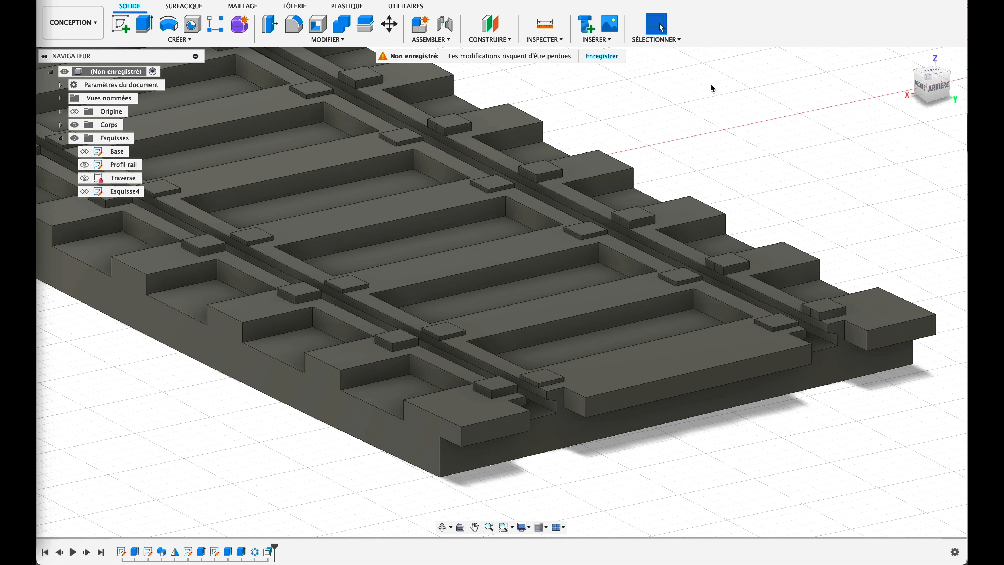
Split the track body using its rear end face below the protruding sleeper parts as the splitting tool.
left_click(364, 27)
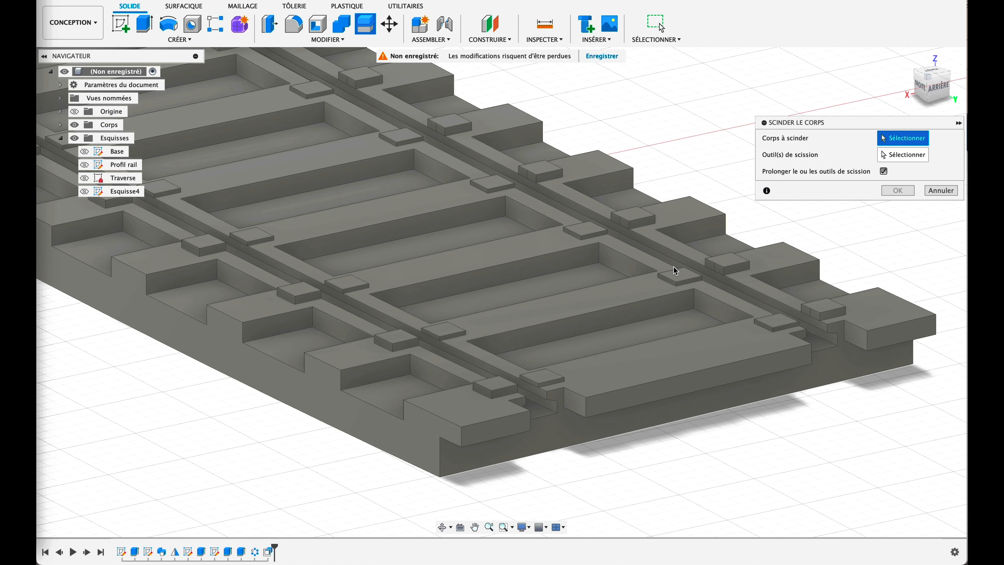
left_click(640, 279)
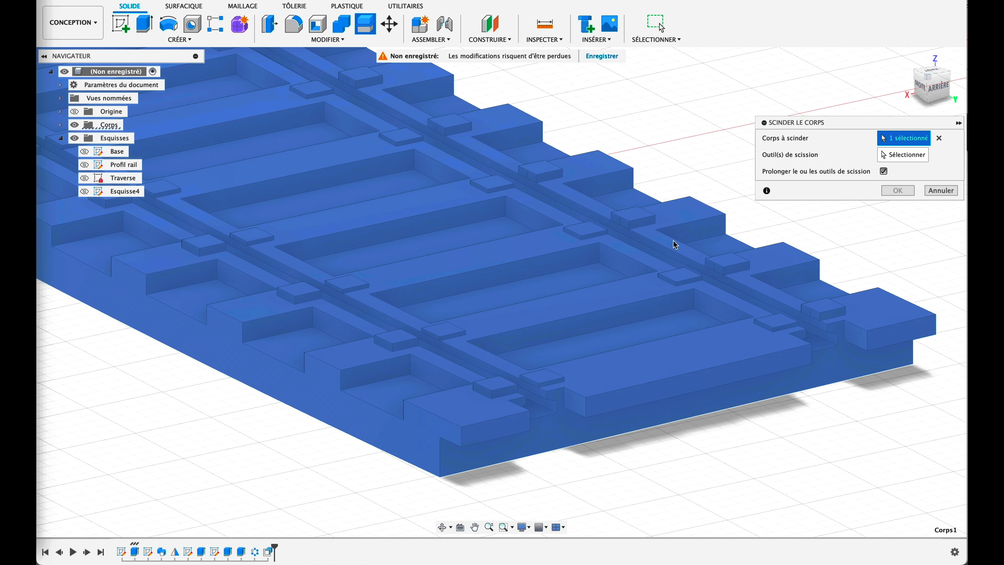
left_click(902, 155)
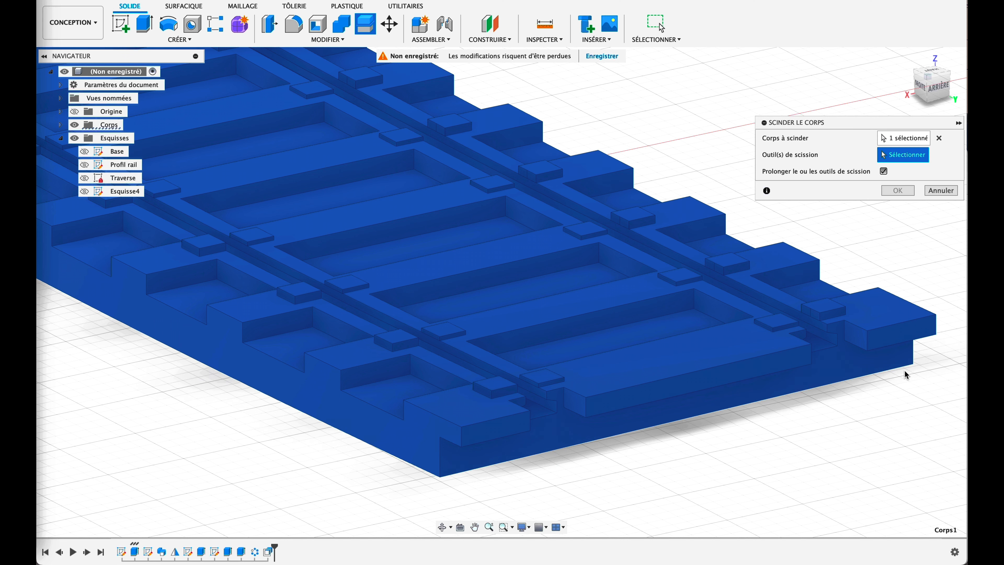
left_click(850, 373)
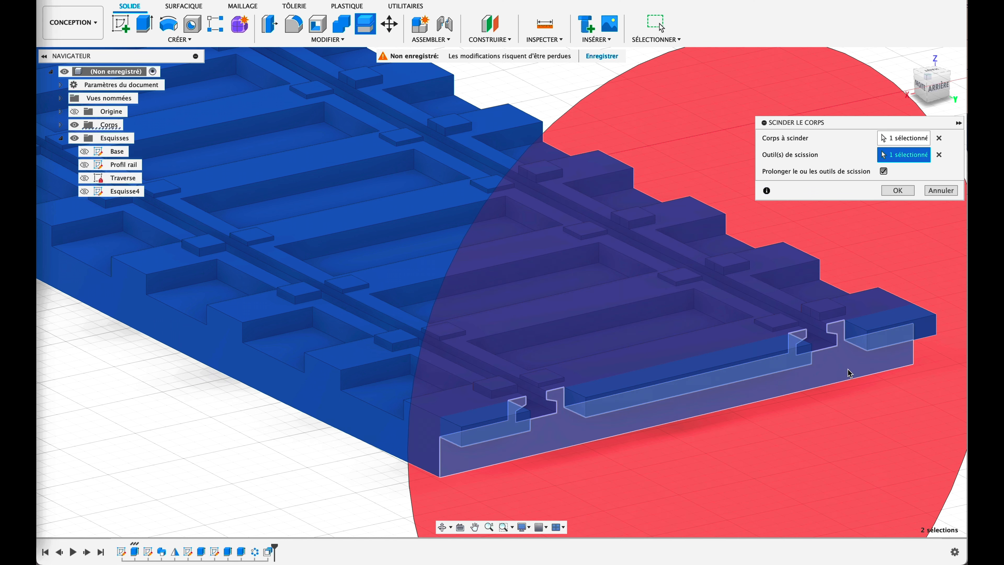
left_click(898, 190)
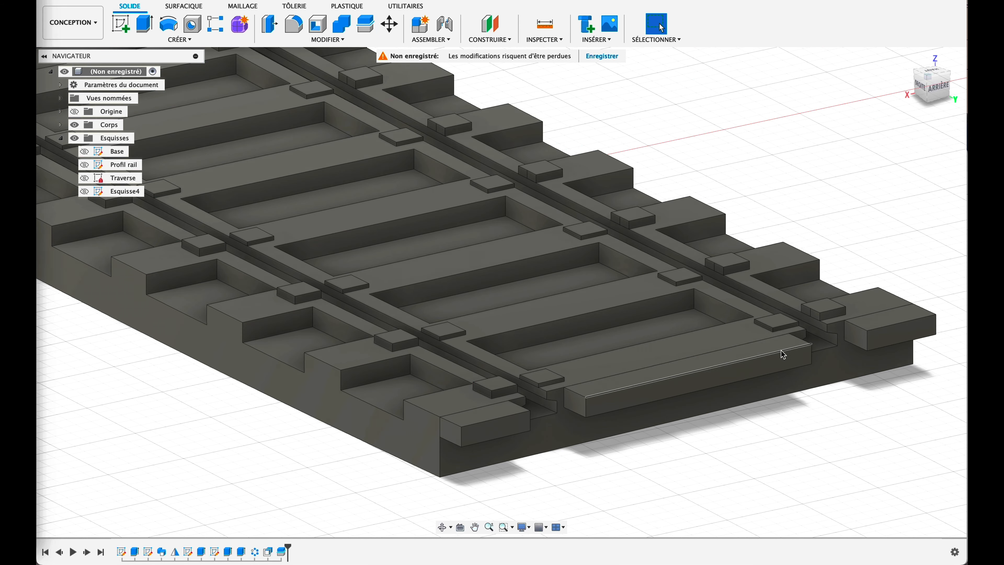
Hide the split-off end pieces Corps2, Corps3 and Corps4, leaving Corps1 displayed.
left_click(61, 125)
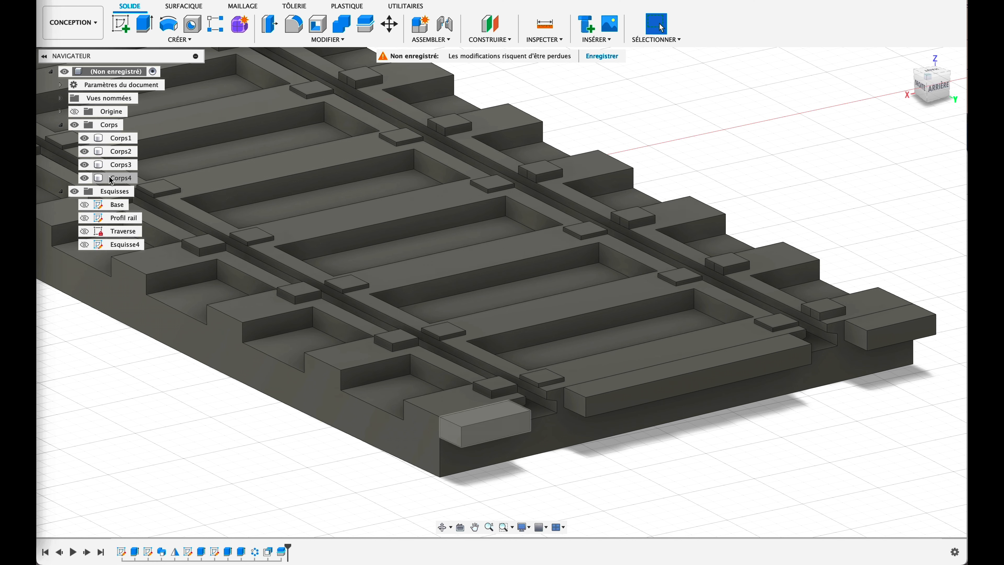
left_click(84, 152)
left_click(85, 165)
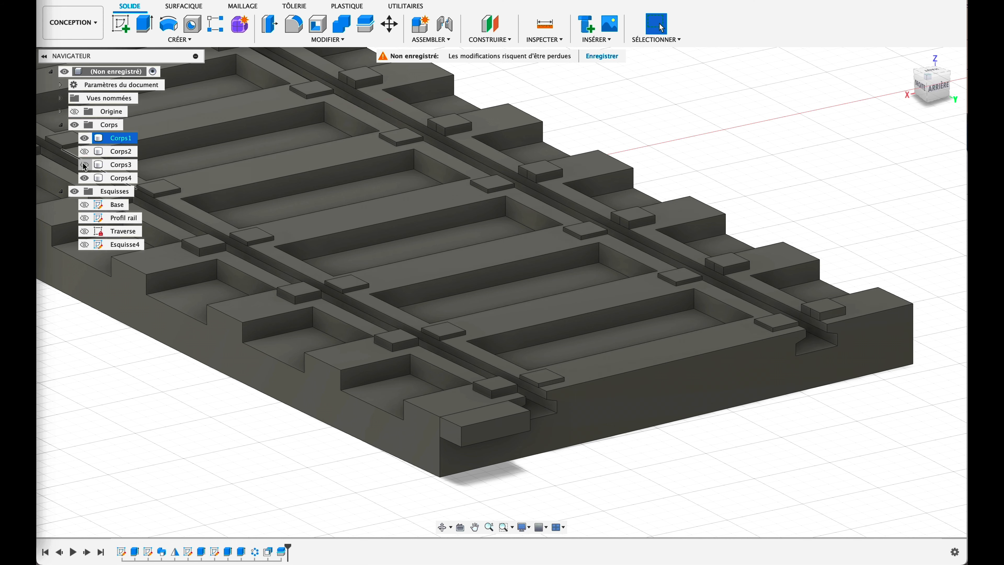
left_click(85, 179)
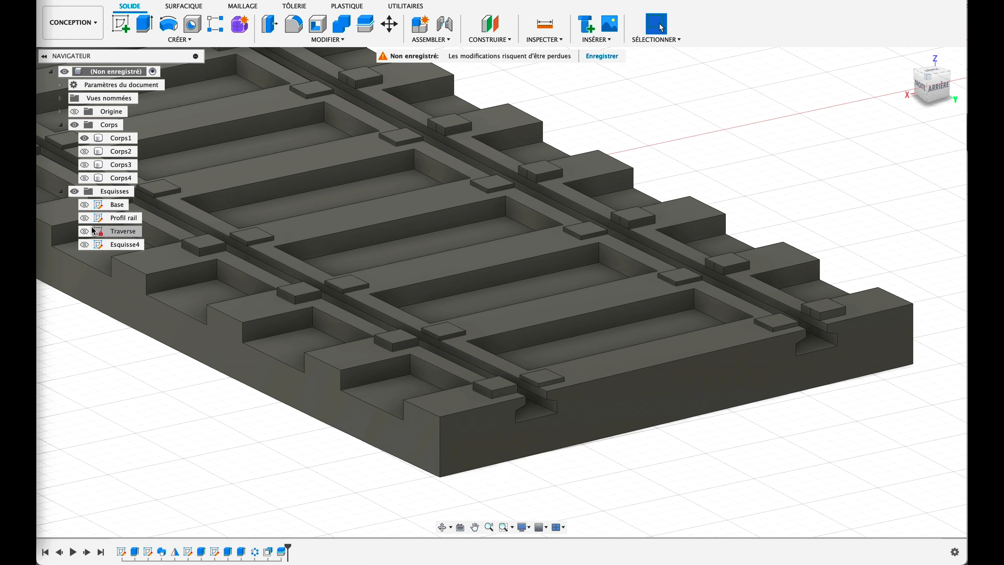
Rename the main body Corps1 as Coupon.
middle_click_drag(609, 480, 886, 378, "shift")
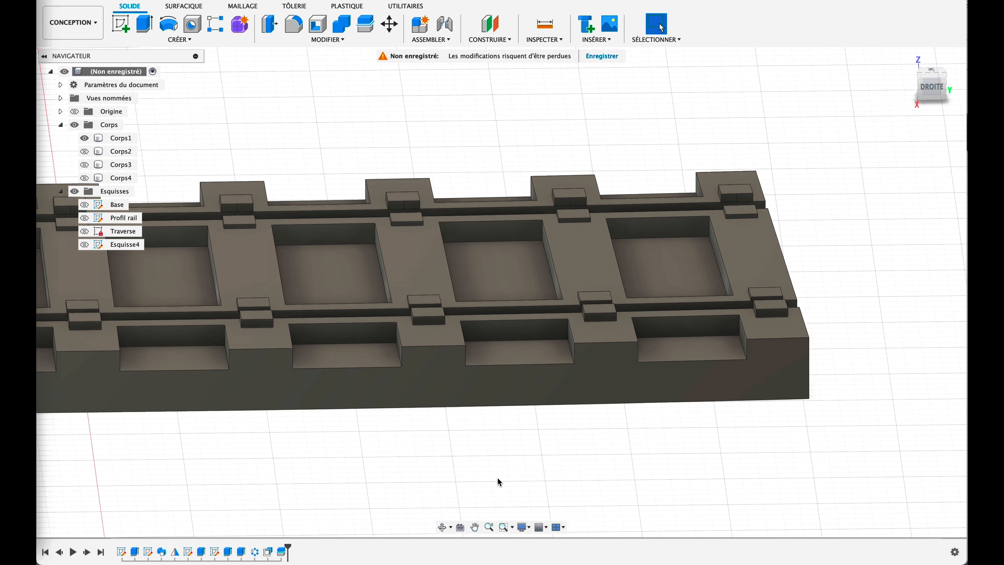
scroll(500, 478, "down", 5)
middle_click_drag(484, 491, 672, 395)
middle_click_drag(517, 440, 558, 459, "shift")
middle_click_drag(693, 430, 722, 388)
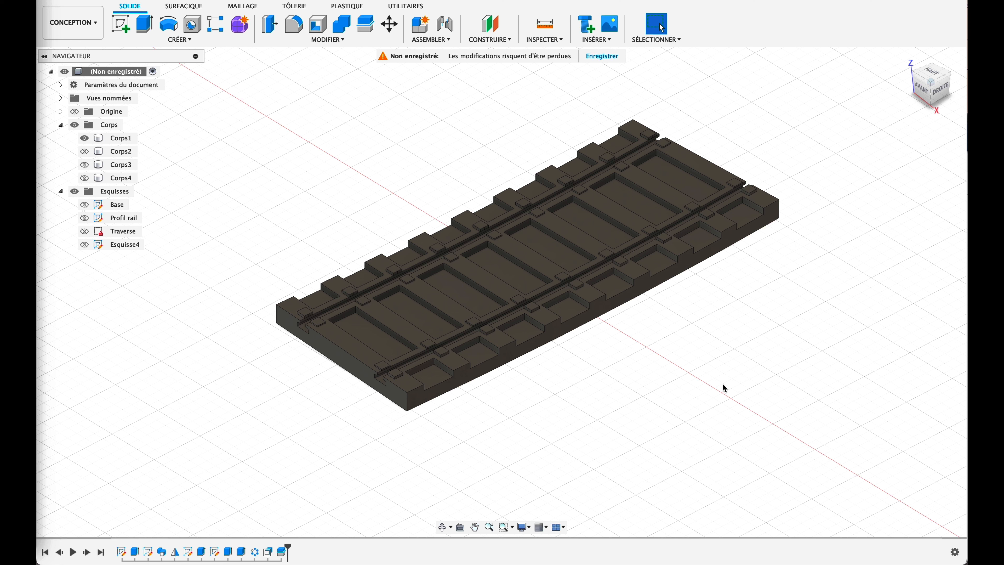
right_click(119, 138)
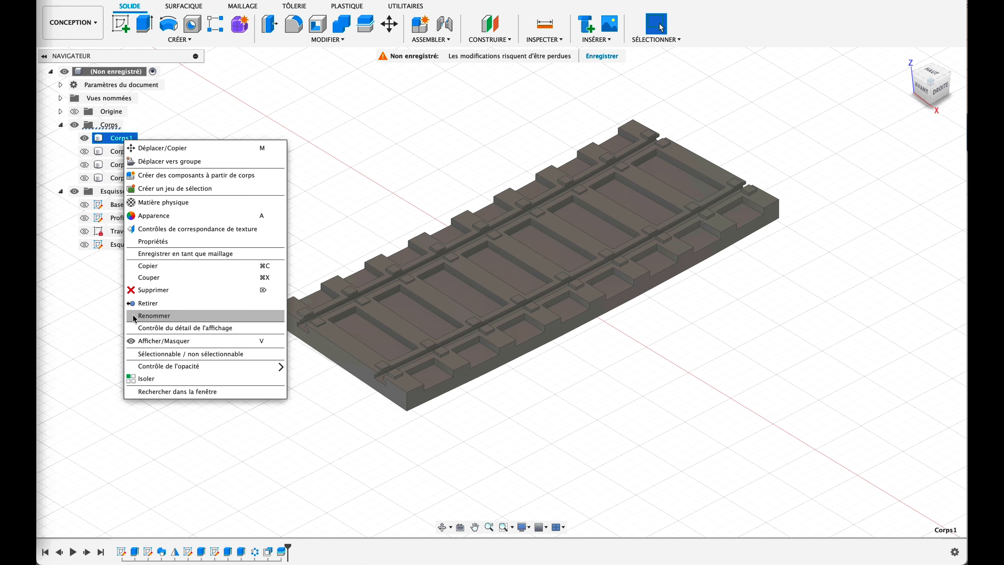
left_click(154, 315)
type("Coupon")
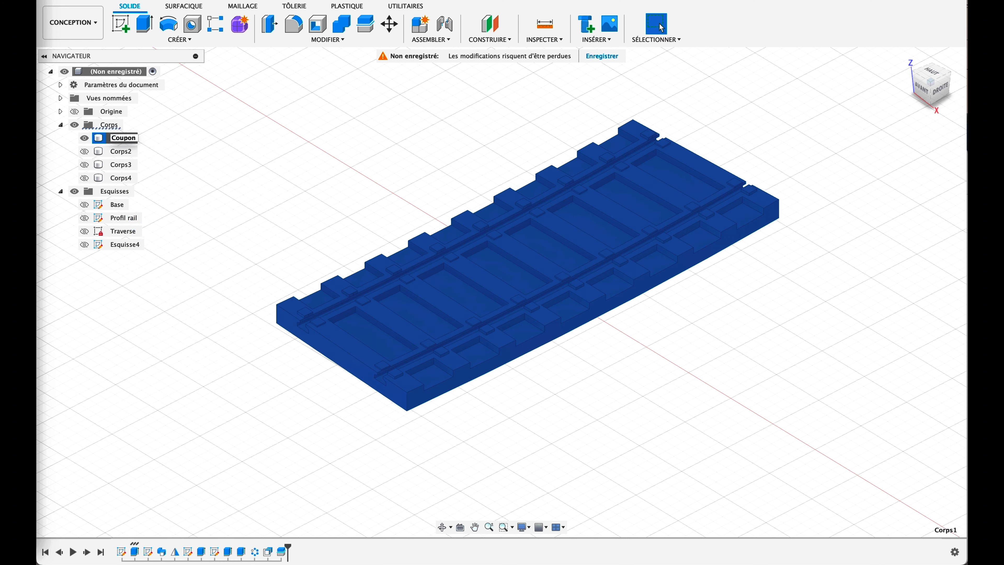
key("Return")
left_click(437, 162)
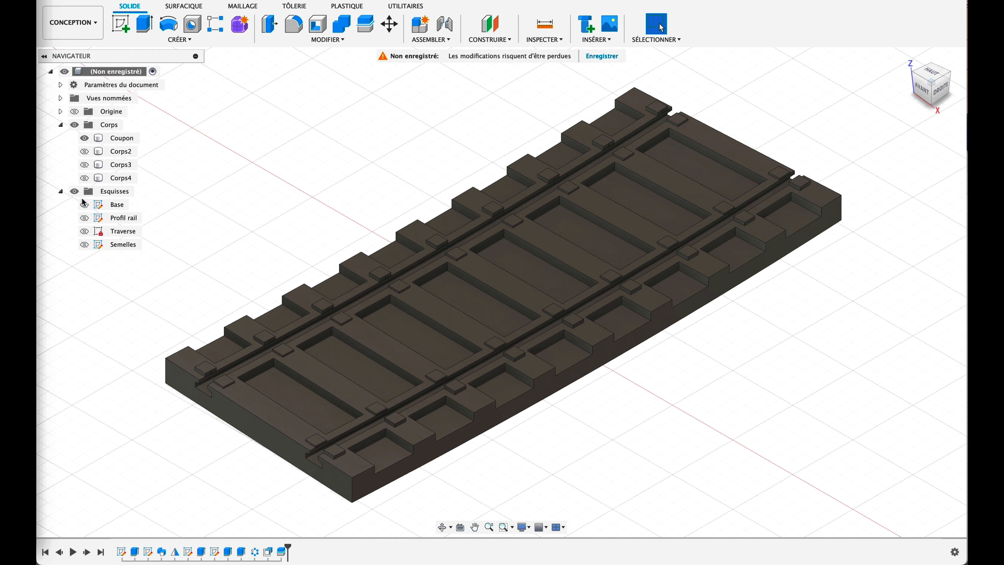
Display the Base sketch and create a construction axis perpendicular to Coupon's top face, between the rails near the segment's middle.
left_click(84, 205)
left_click(85, 138)
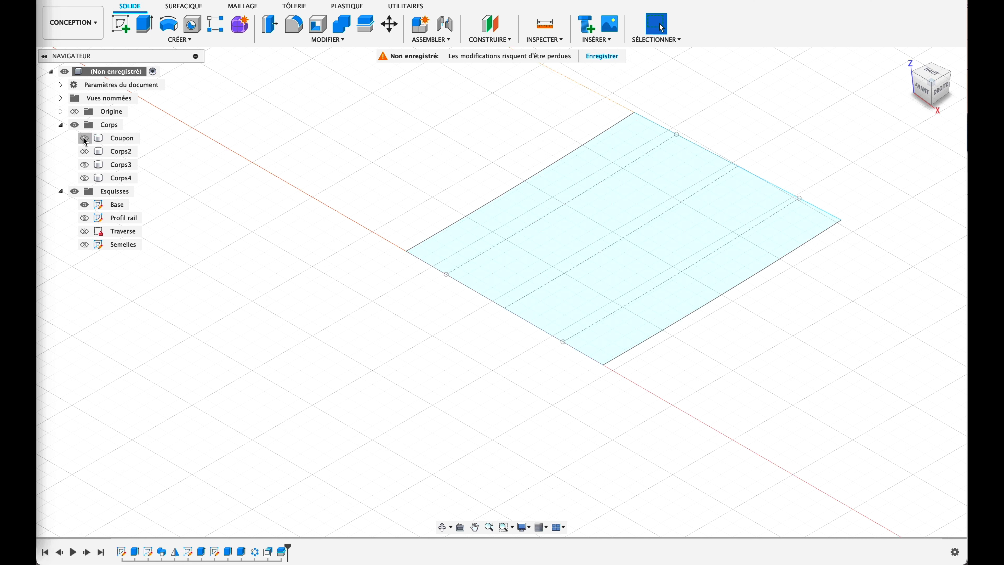
left_click(506, 308)
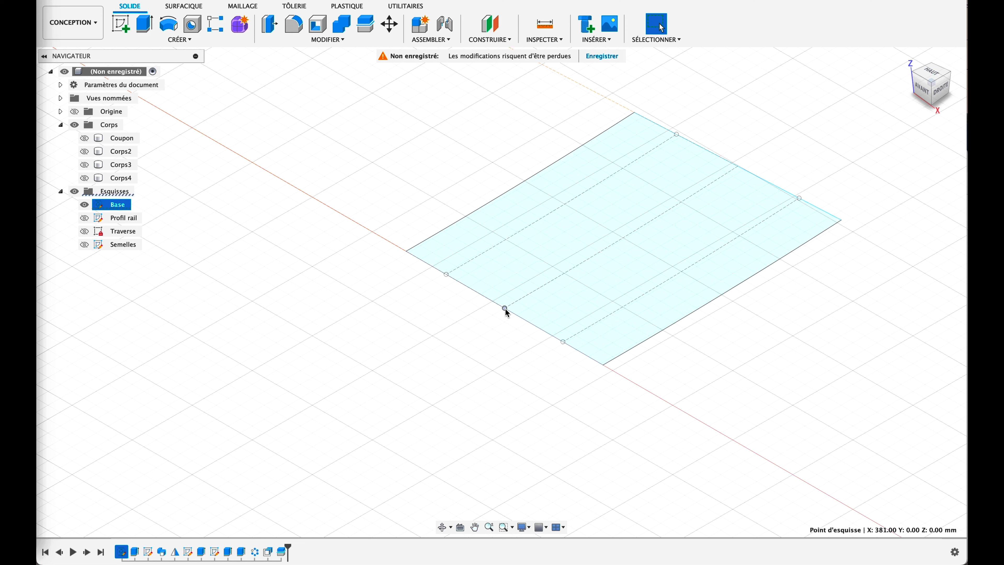
left_click(500, 40)
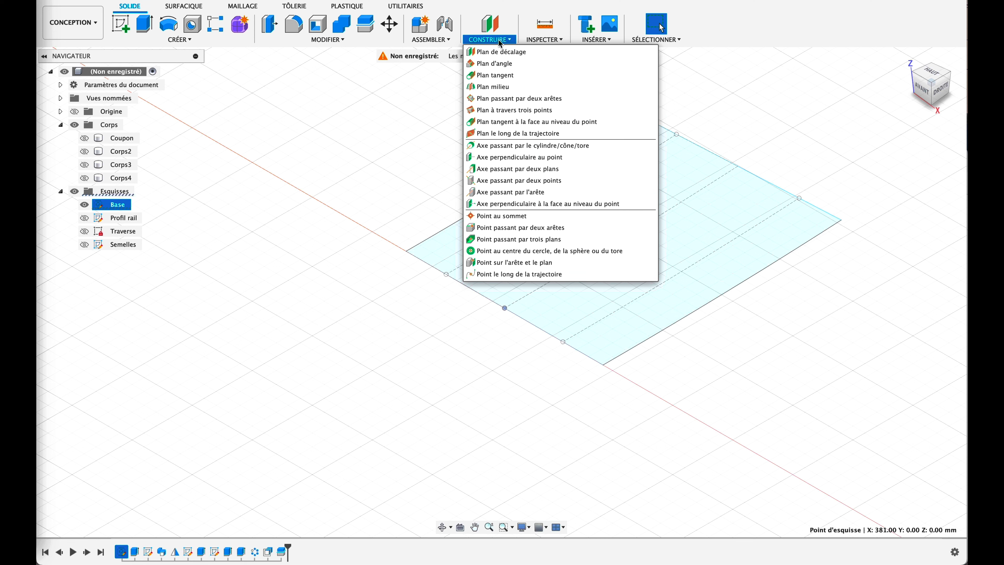
left_click(510, 157)
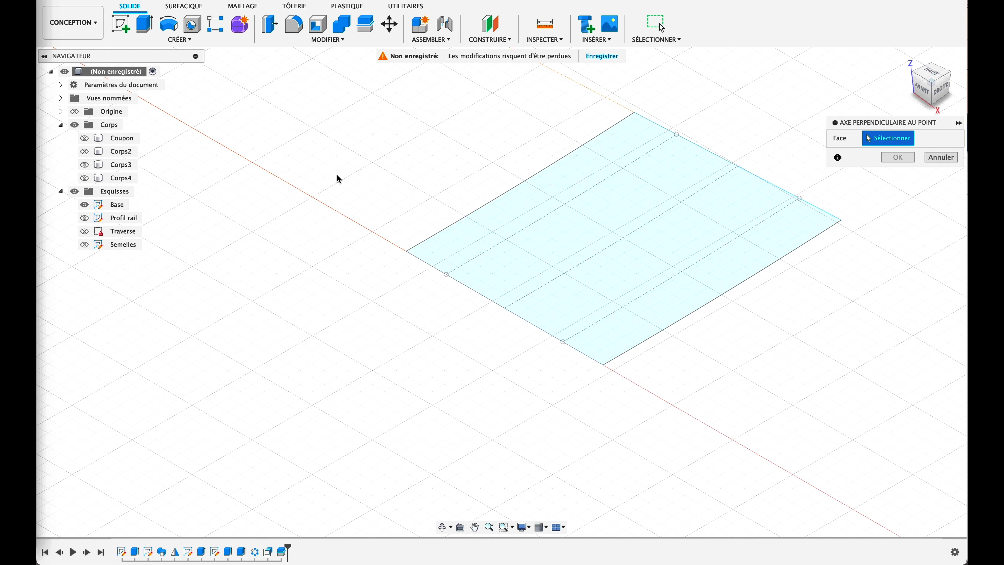
left_click(85, 139)
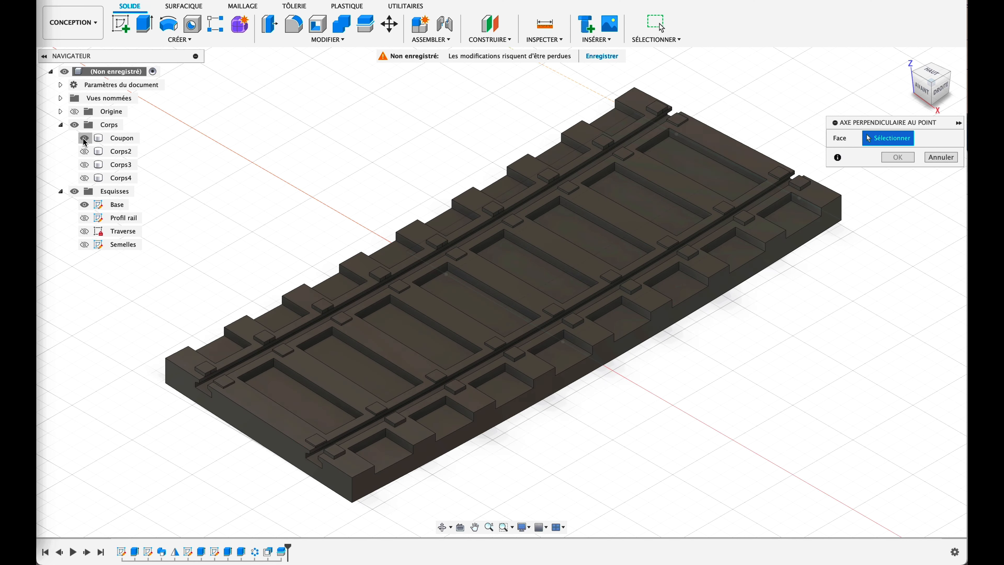
left_click(516, 291)
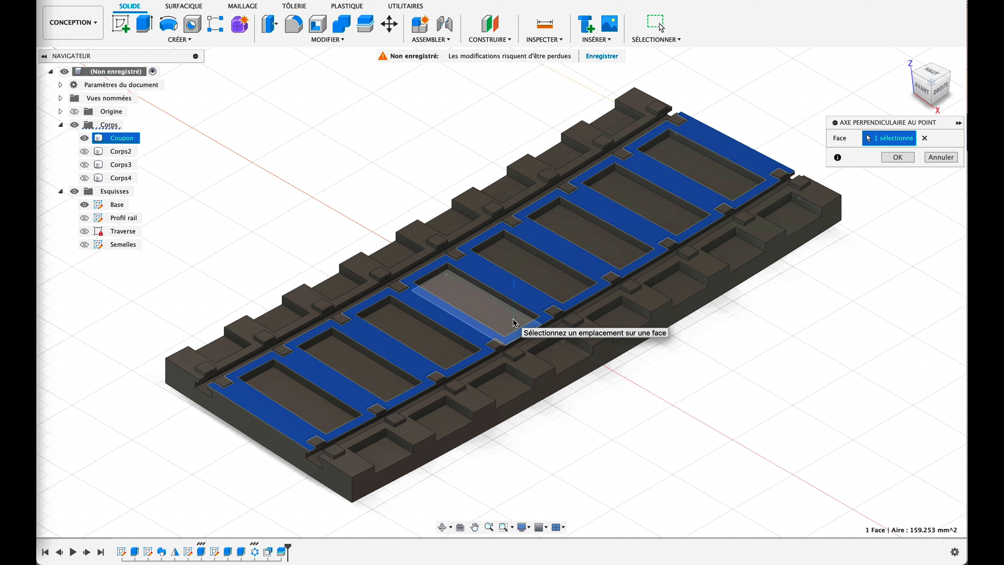
left_click(897, 158)
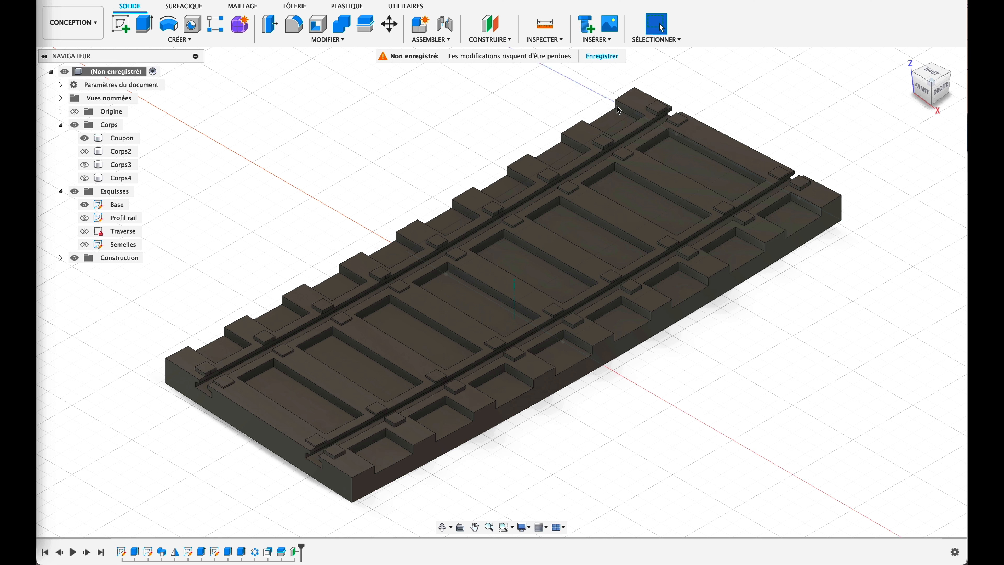
Create an angled construction plane through the new vertical axis at 25 degrees.
left_click(496, 39)
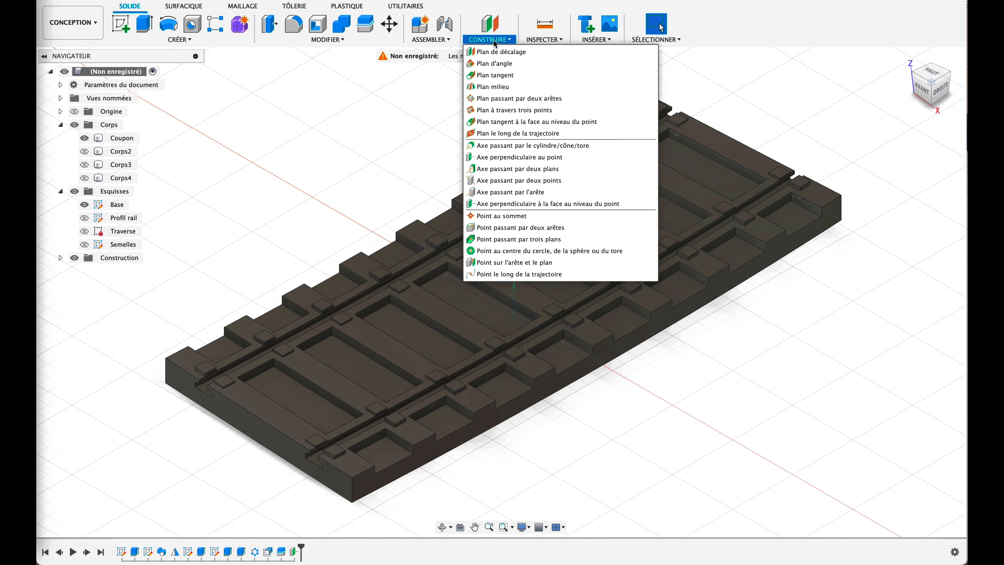
left_click(489, 64)
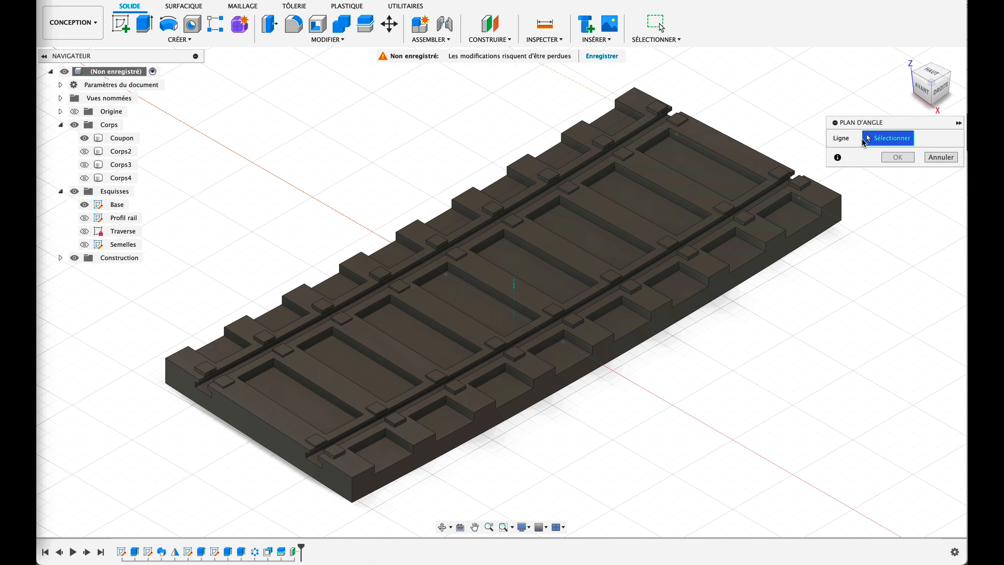
left_click(516, 295)
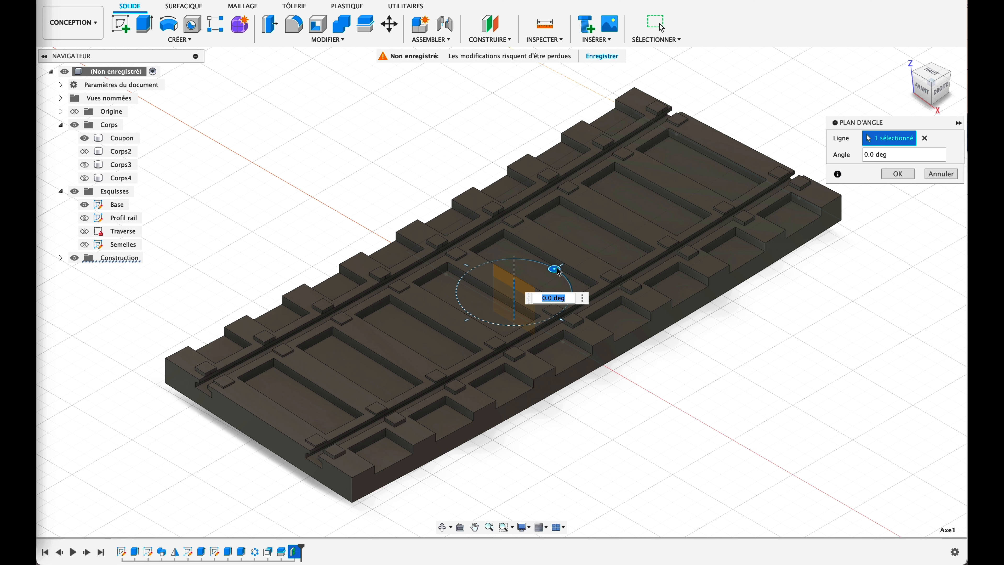
left_click_drag(556, 269, 558, 225)
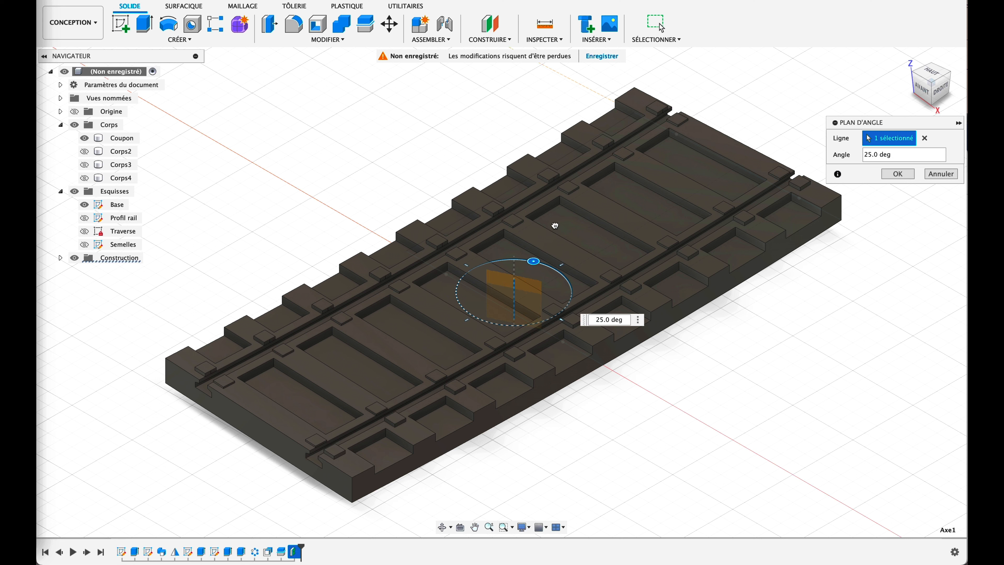
left_click_drag(553, 226, 555, 228)
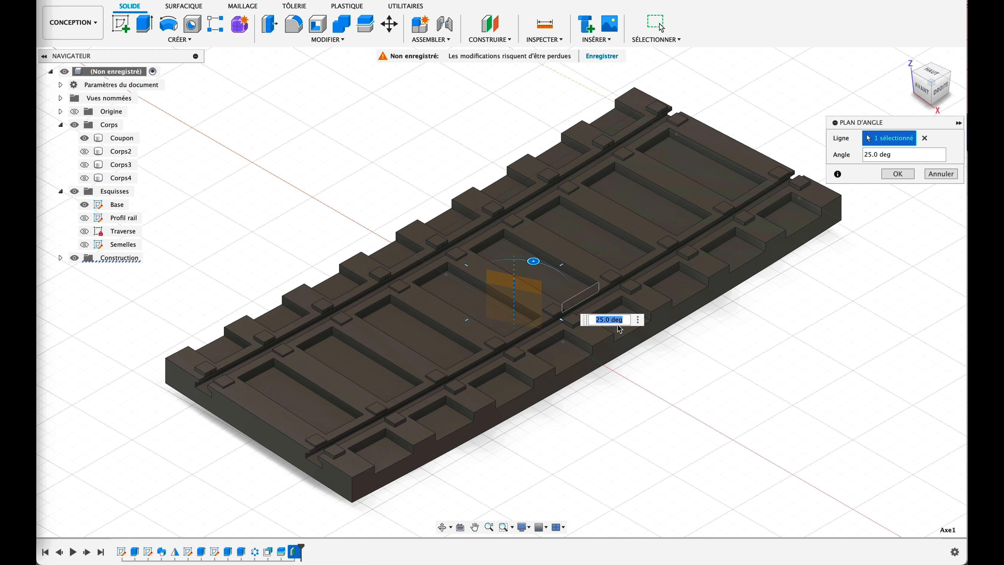
left_click(902, 173)
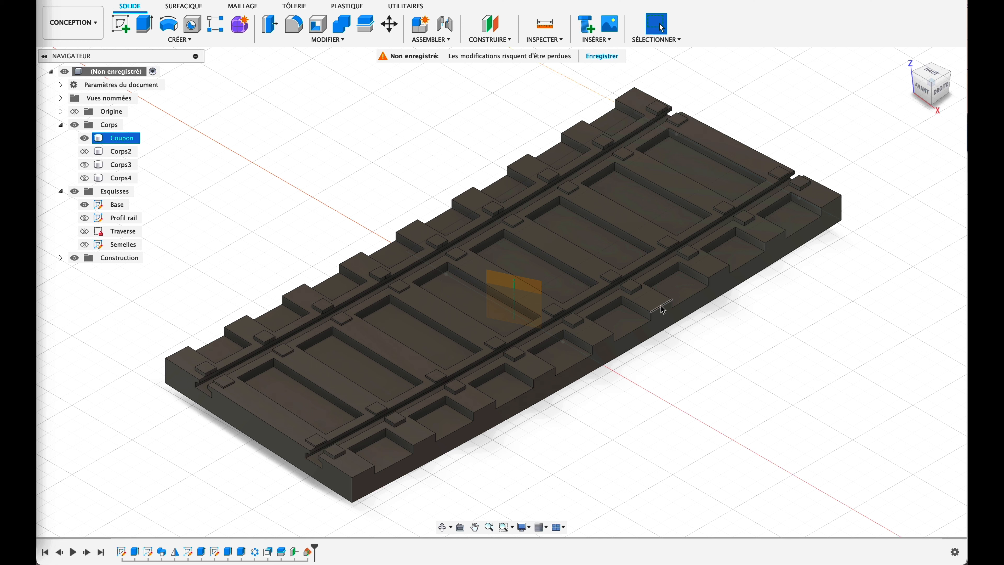
Split the Coupon body using the 25-degree angled plane as the splitting tool.
left_click(526, 293)
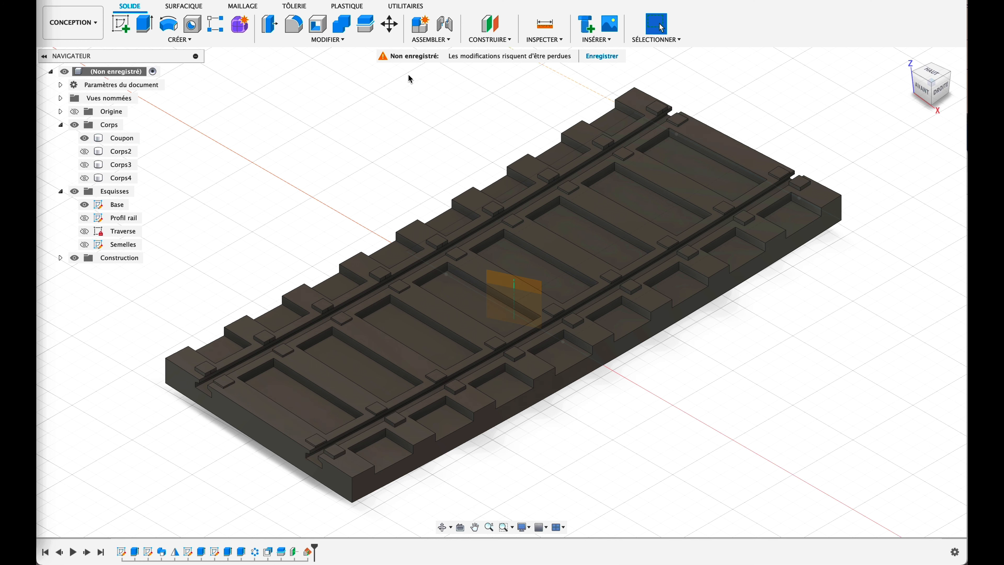
left_click(371, 25)
left_click(631, 169)
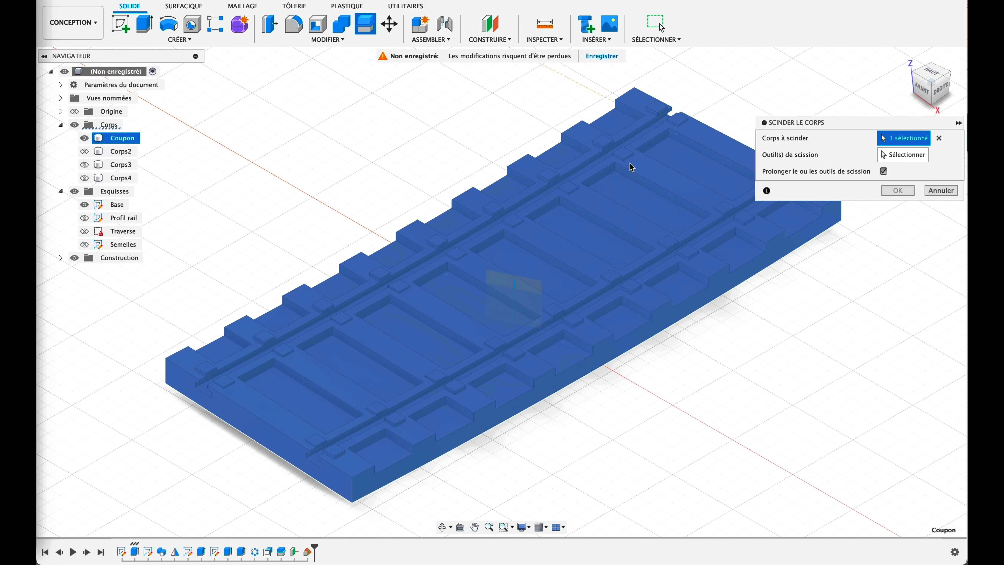
left_click(906, 155)
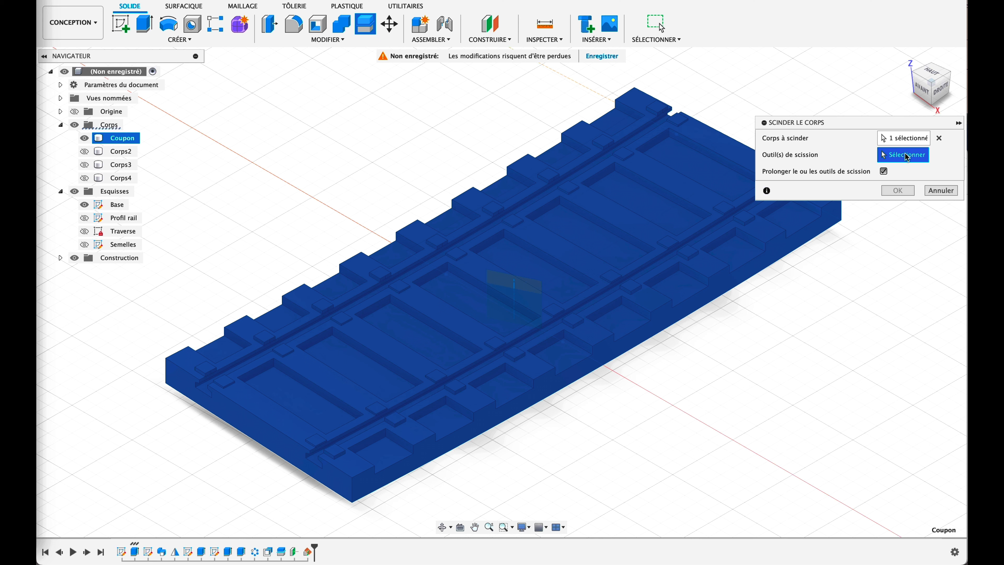
left_click(530, 288)
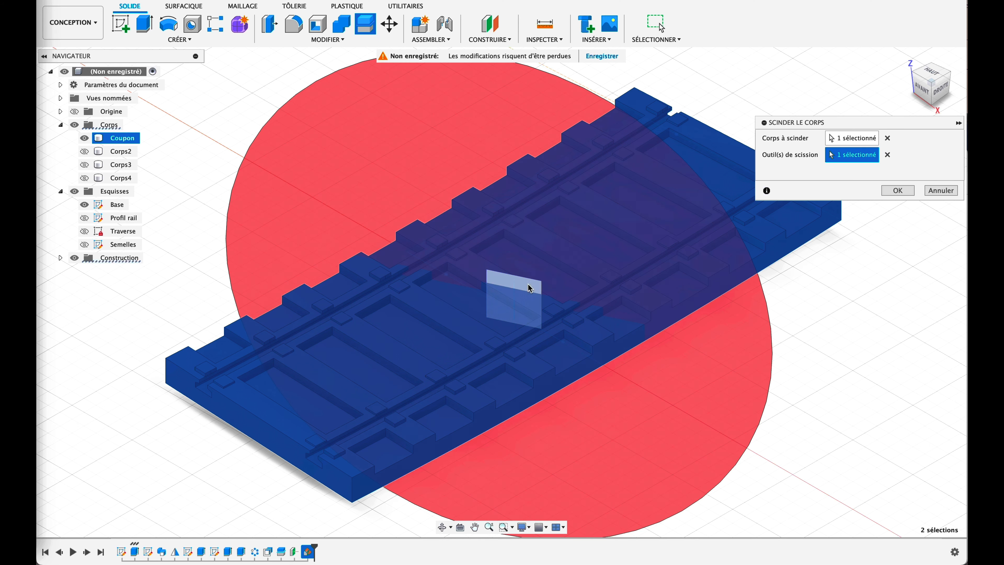
left_click(901, 192)
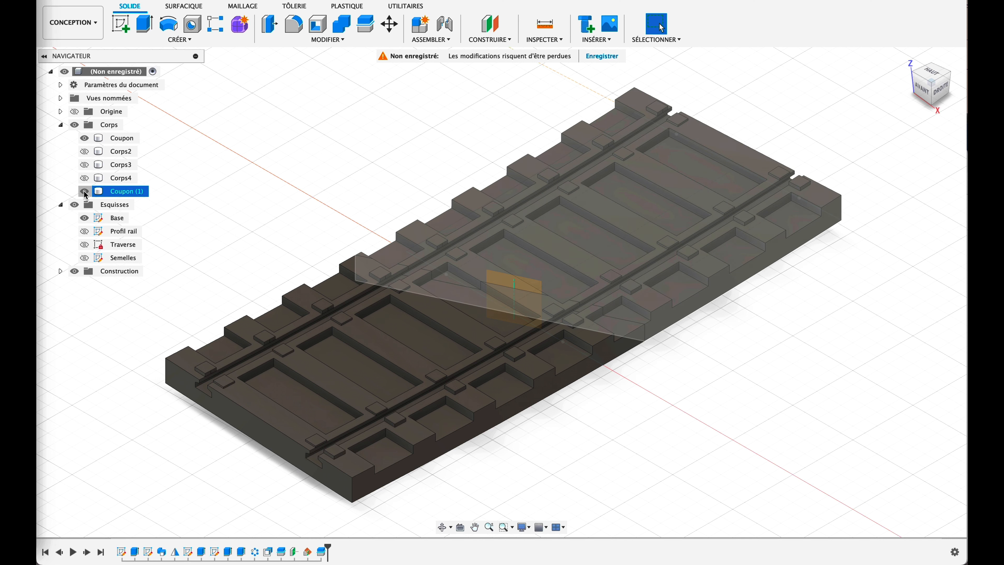
Inspect the split halves by toggling Coupon (1) off and on and hiding Coupon.
left_click(84, 192)
left_click(85, 192)
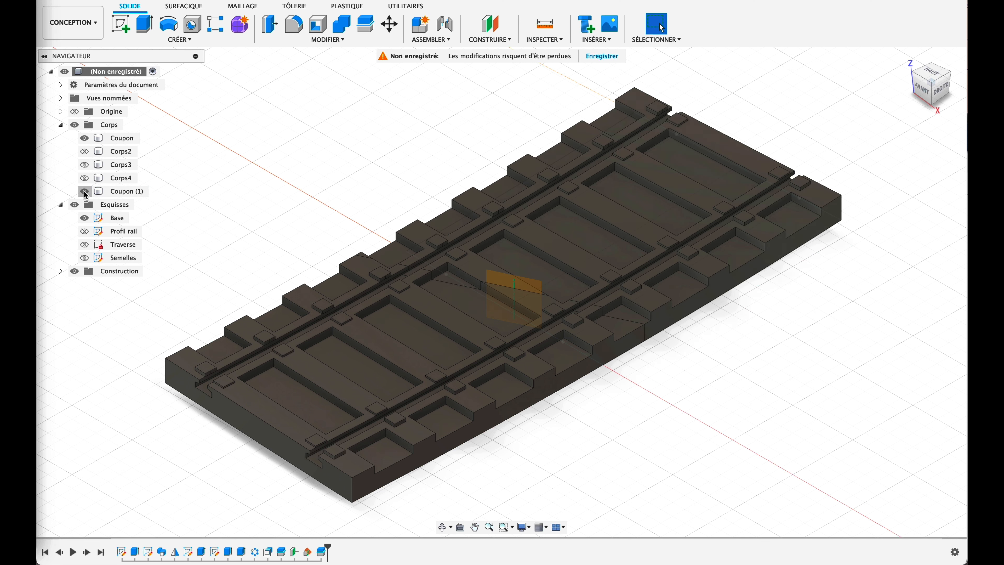
left_click(85, 139)
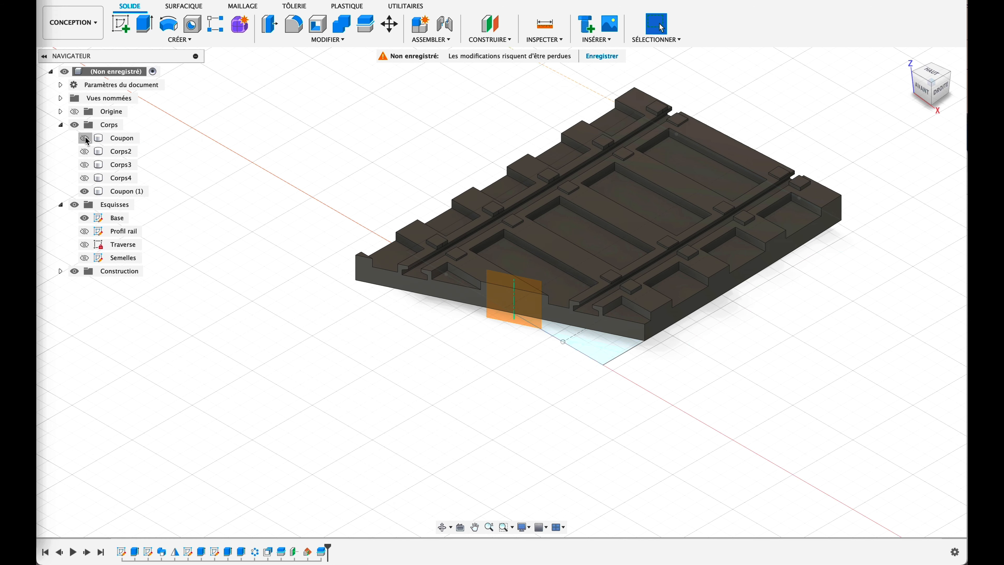